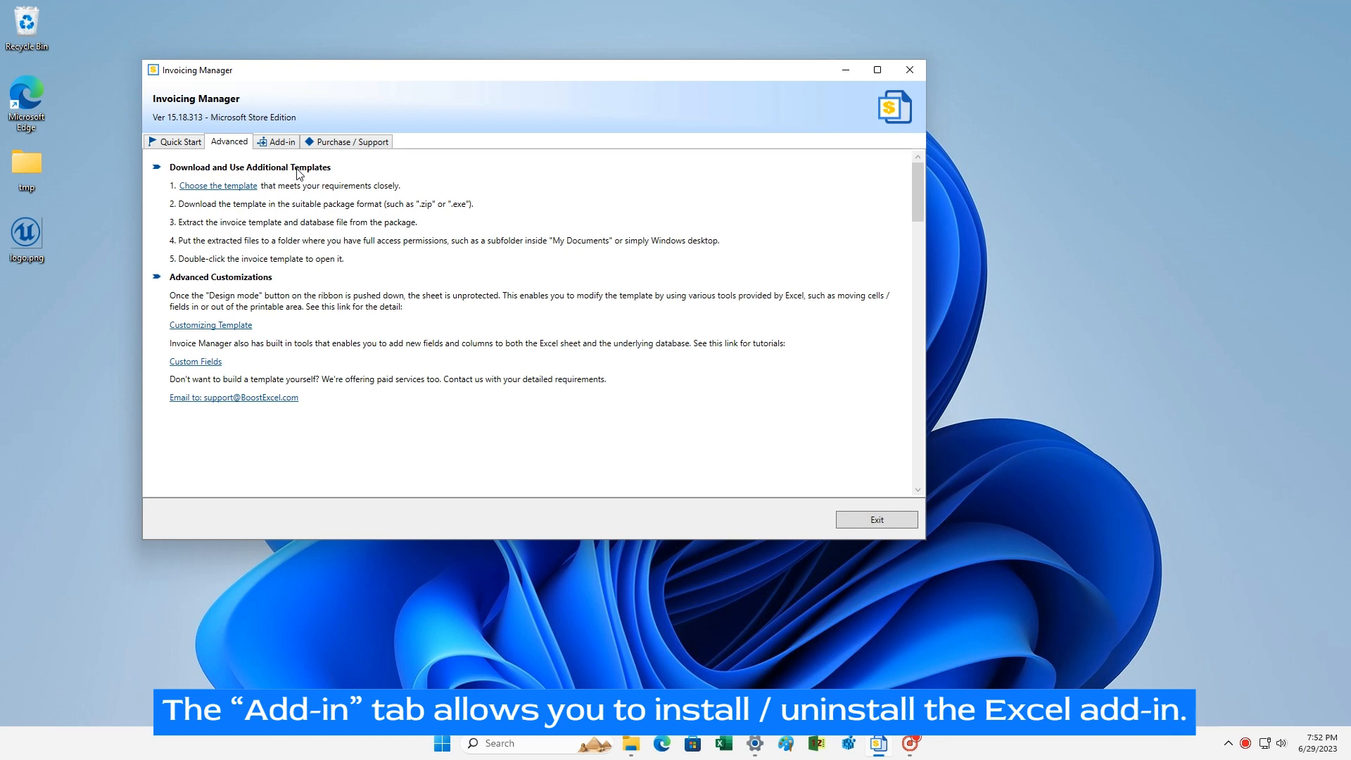
Step: Refresh the running Excel instances list, check the Subscribed licence on Purchase / Support, then return to Quick Start
left_click(281, 144)
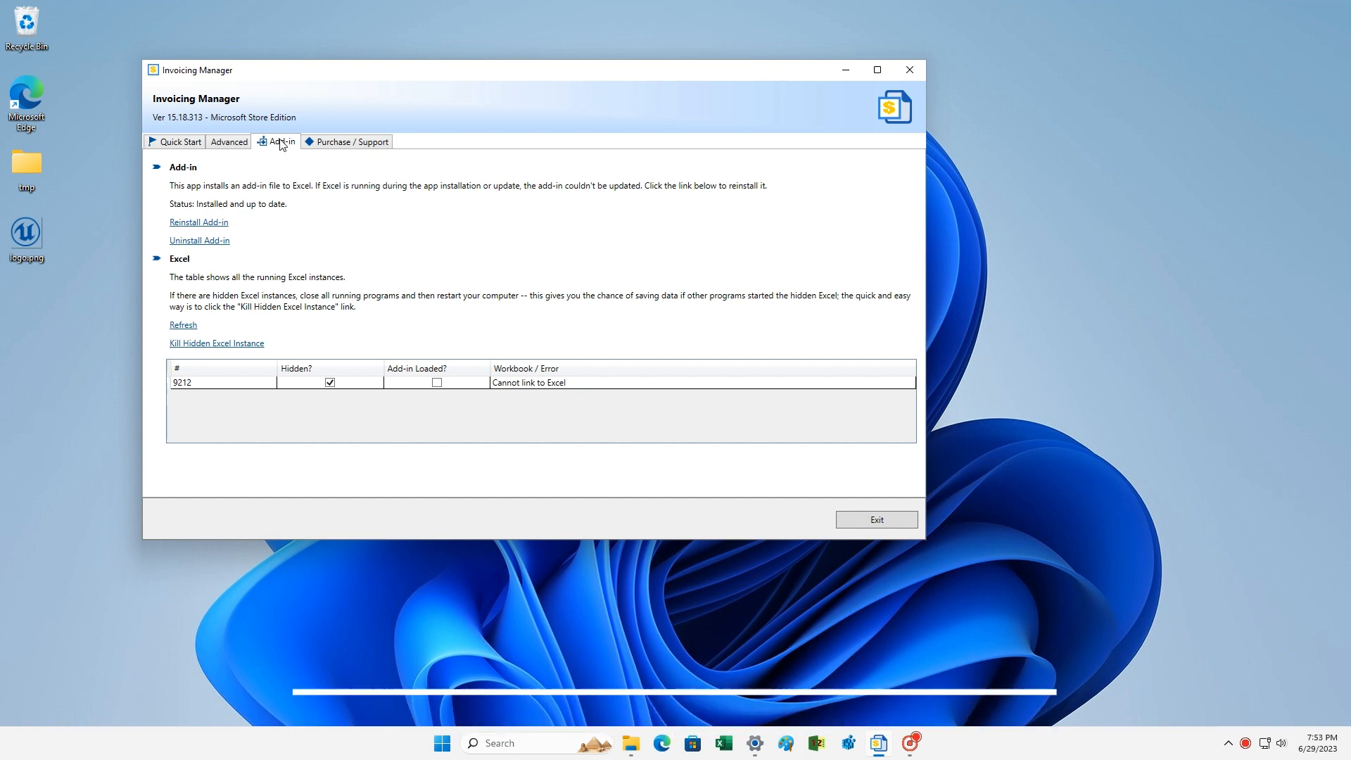
left_click(177, 327)
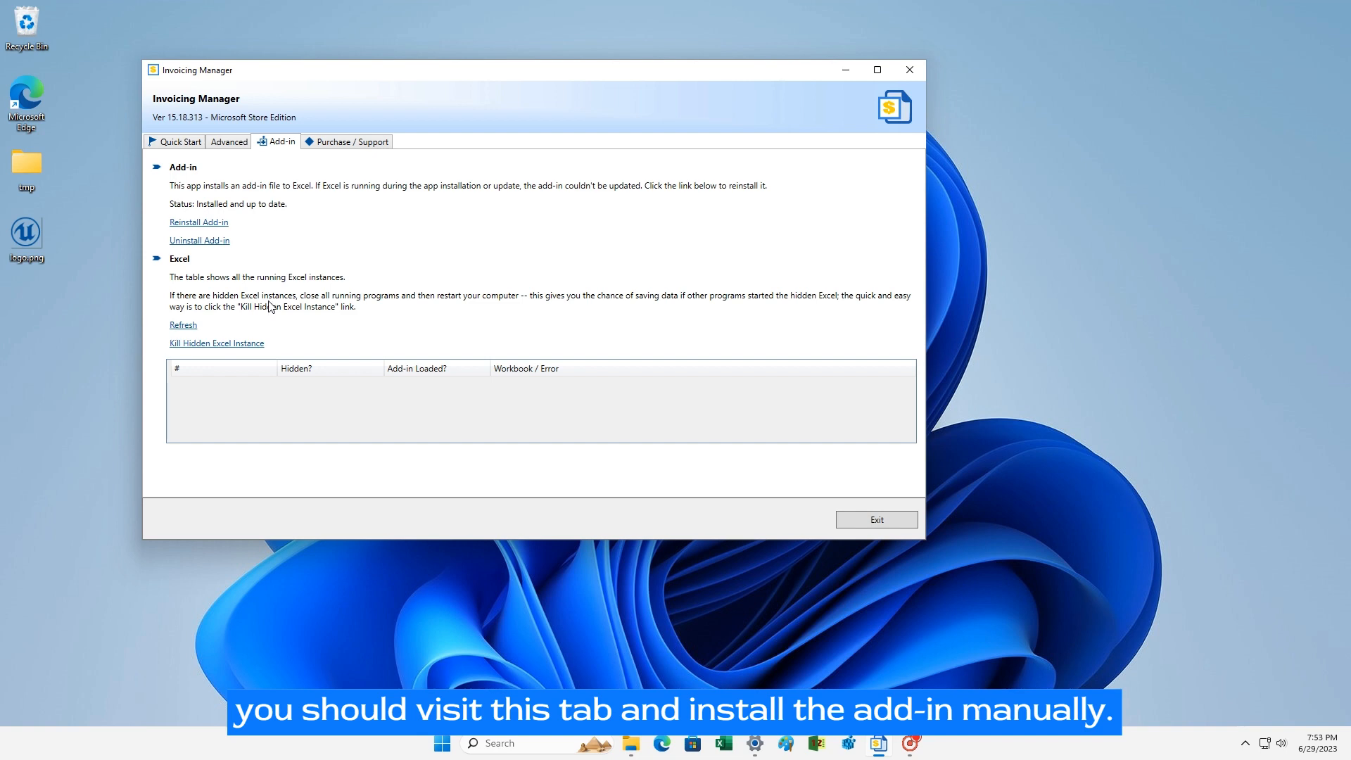
left_click(336, 145)
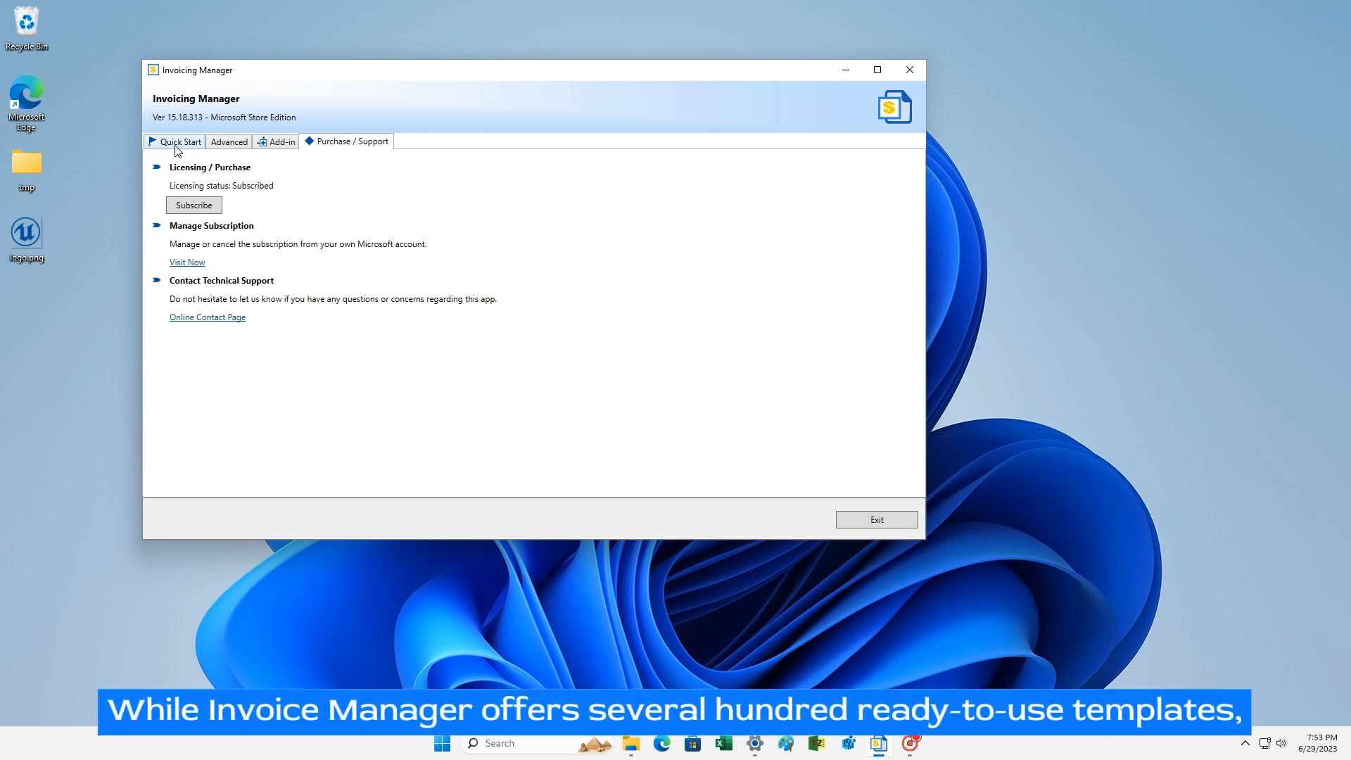
left_click(176, 147)
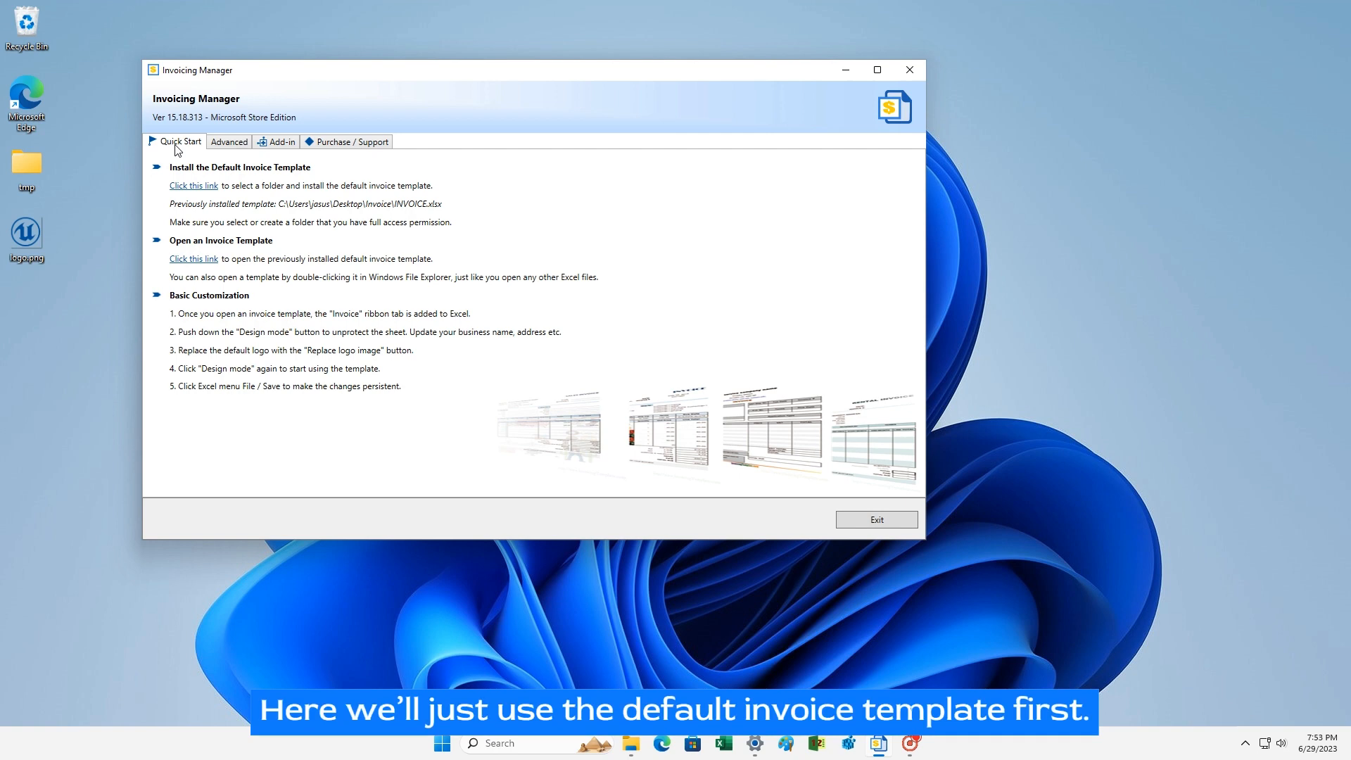
Step: Install the default invoice template into a new Desktop folder named 'Invoice'
left_click(193, 187)
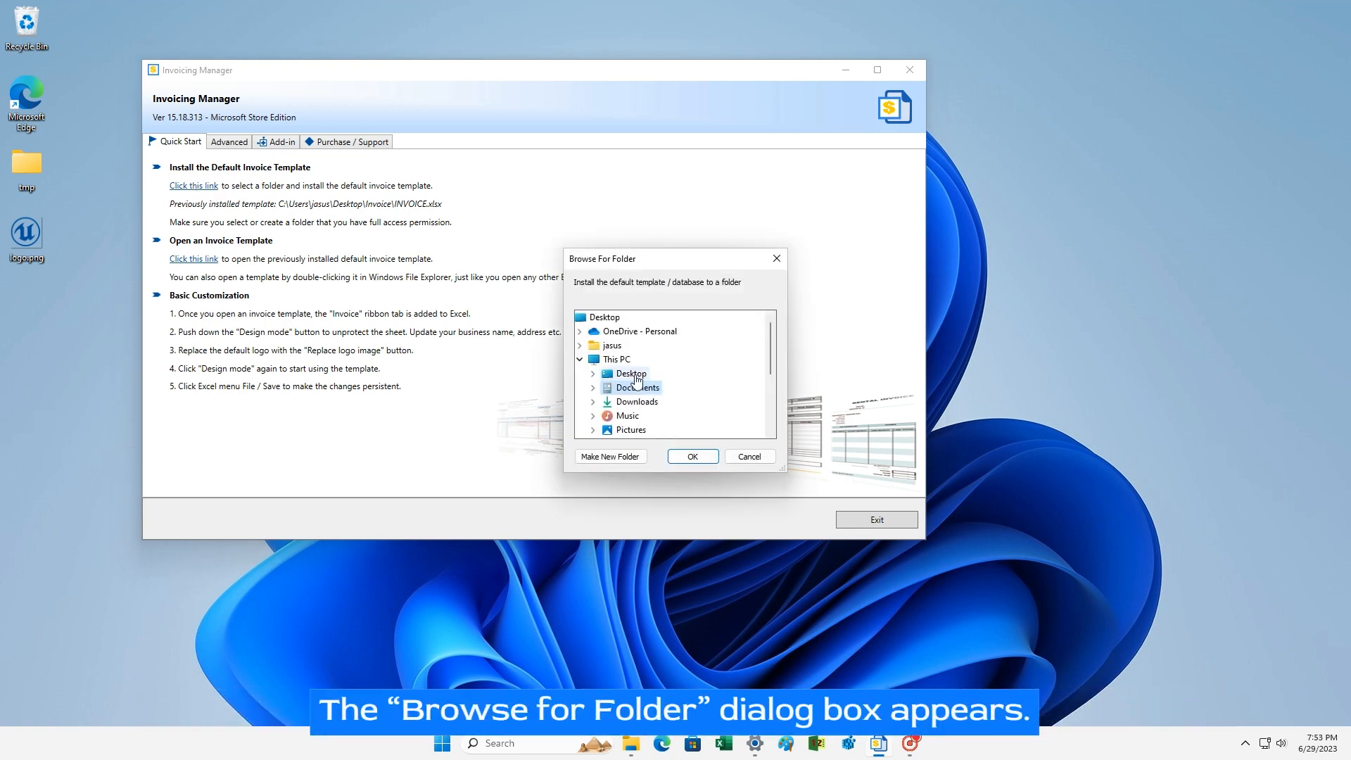
double_click(630, 374)
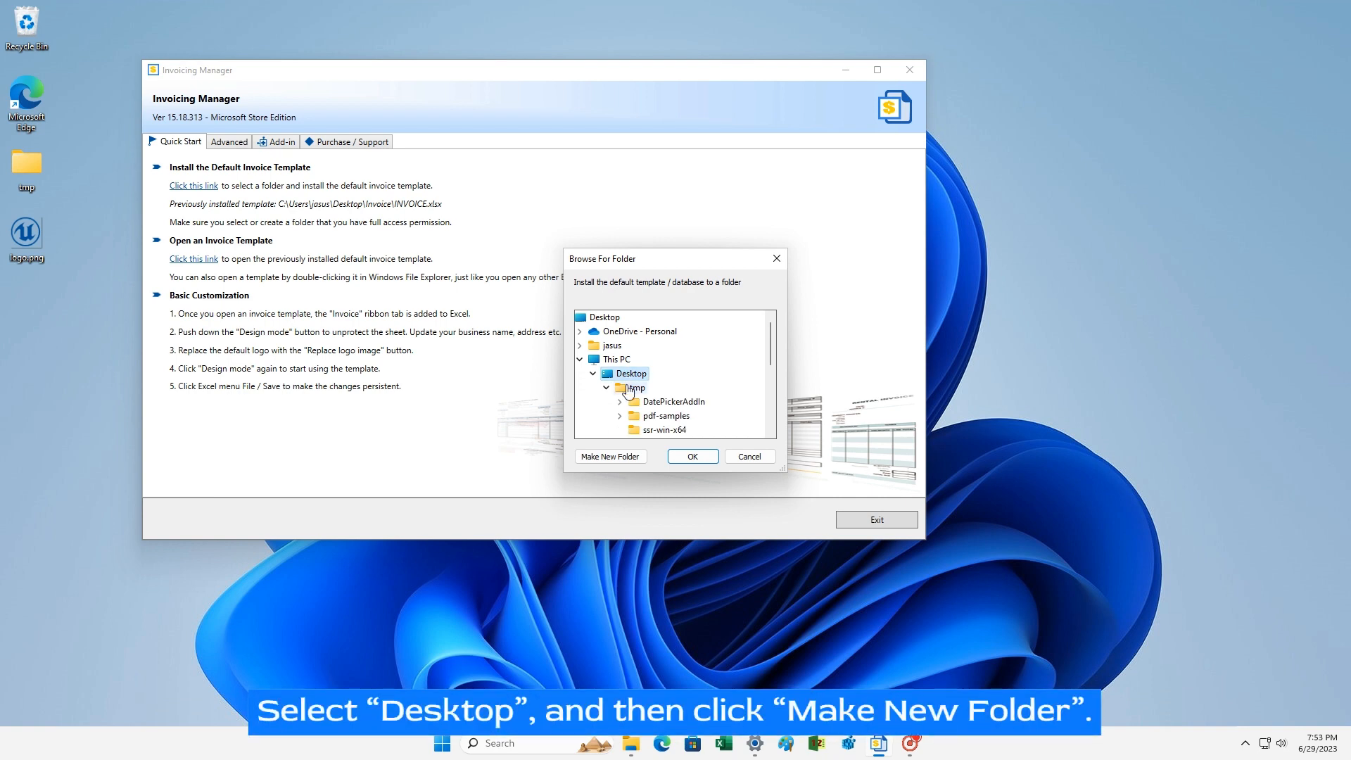
left_click(610, 457)
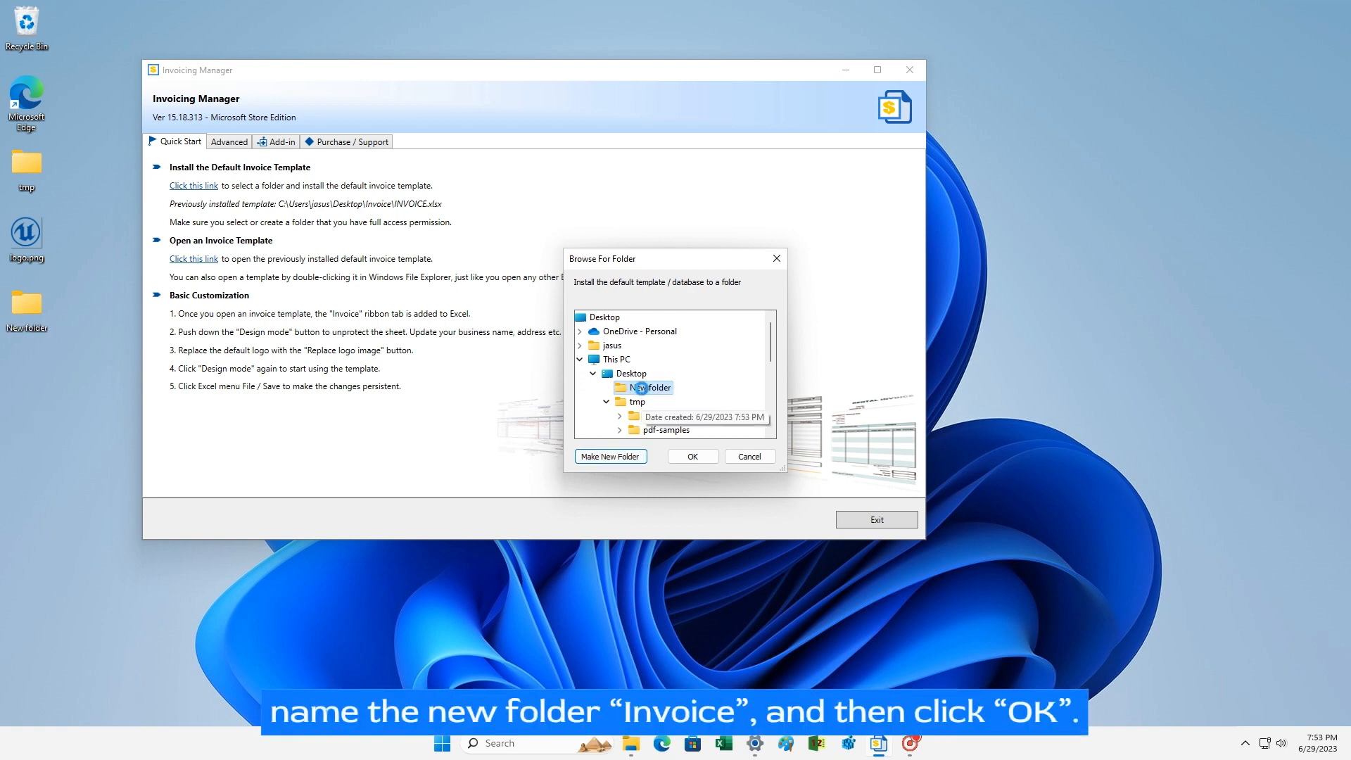
right_click(642, 391)
left_click(693, 620)
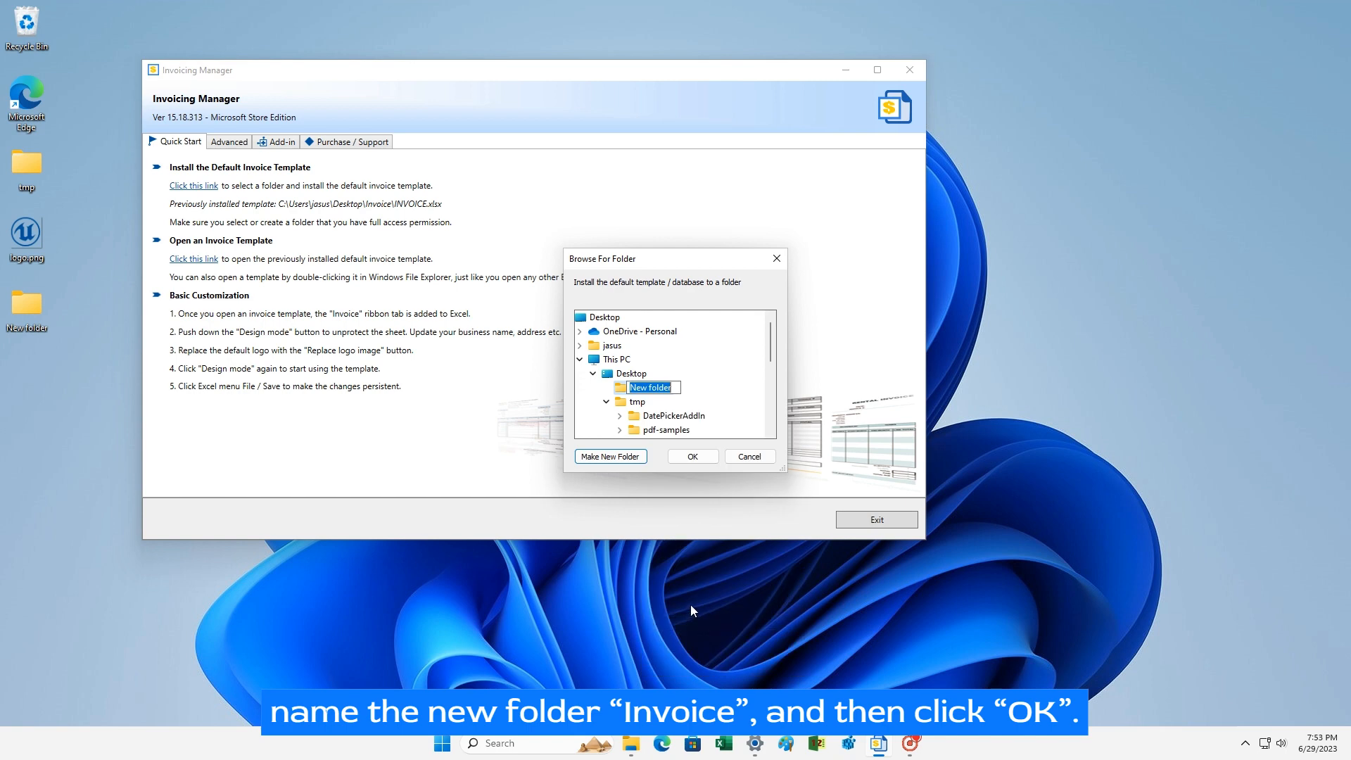
type("Invoice")
key("Return")
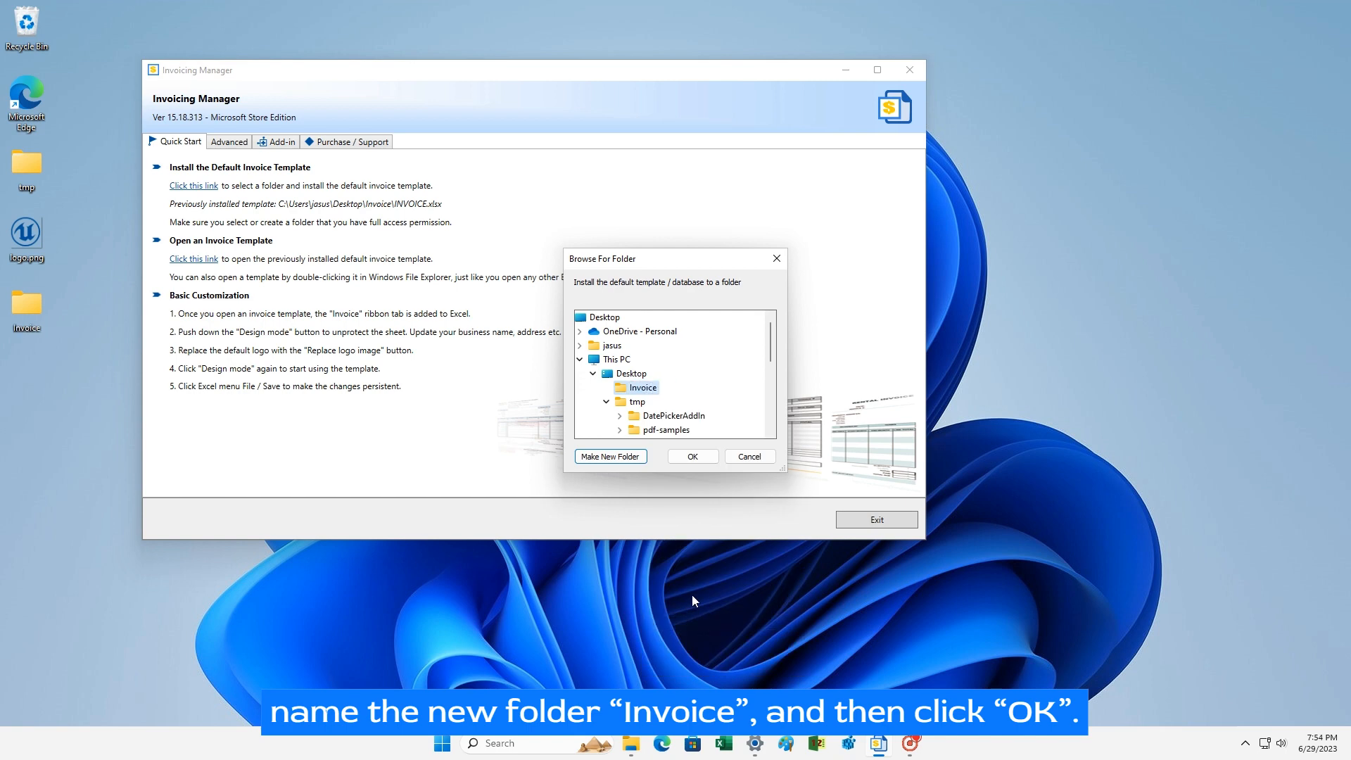
left_click(692, 457)
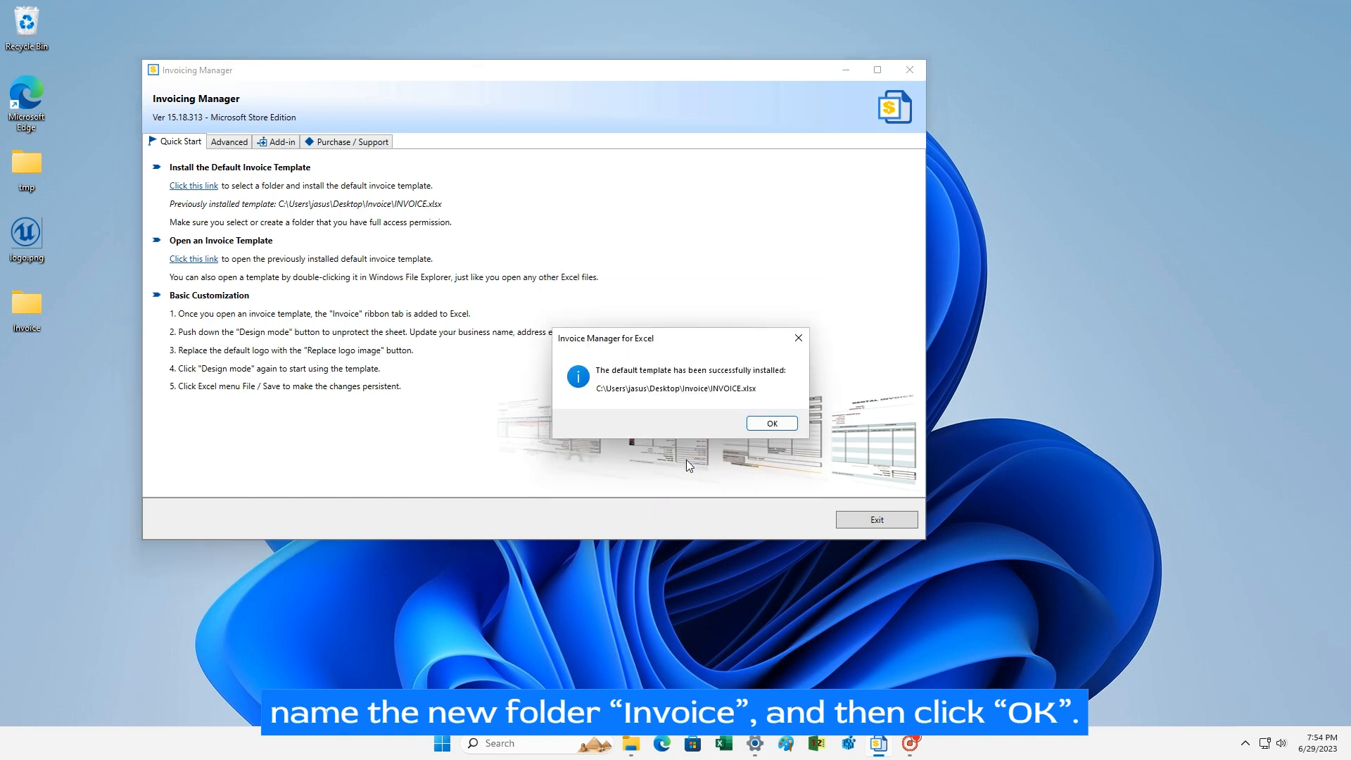
left_click(764, 427)
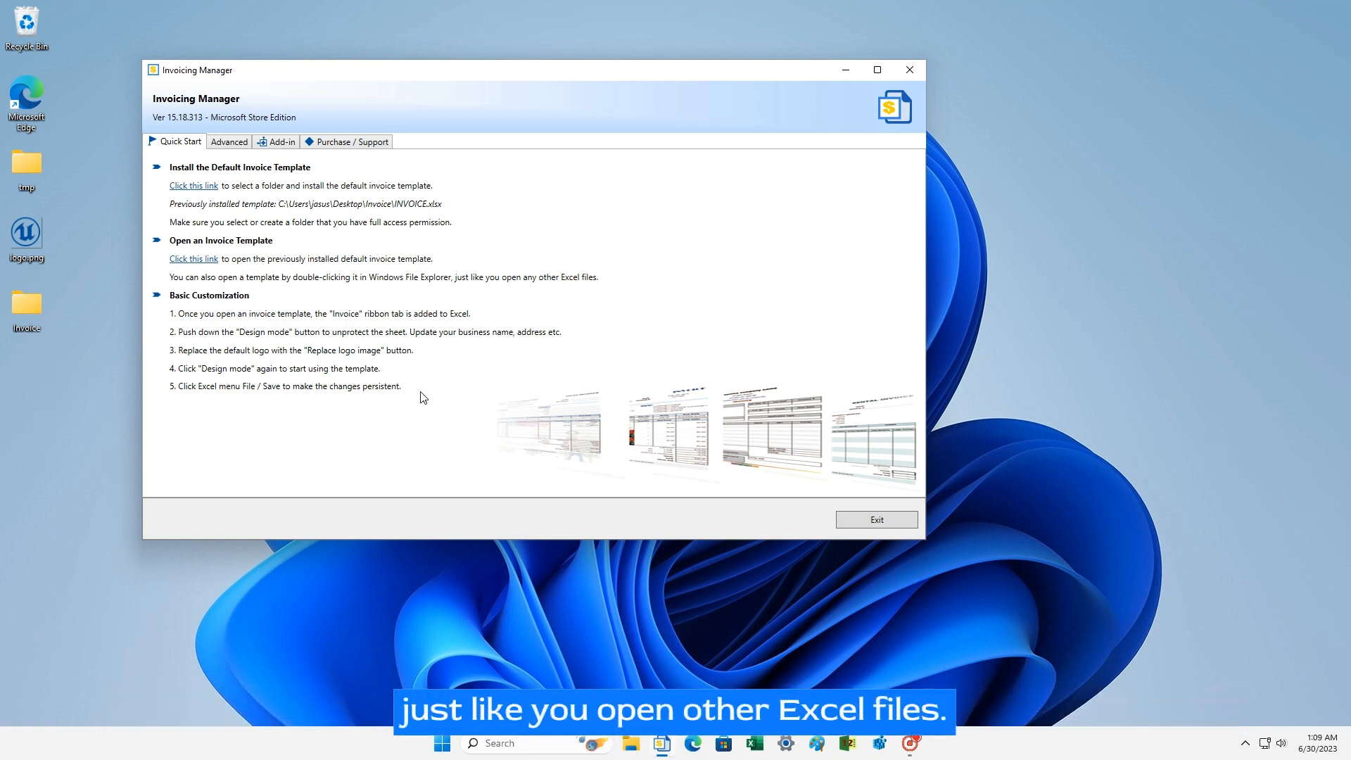
Step: Open the desktop Invoice folder and launch INVOICE.xlsx in Excel
left_click(24, 311)
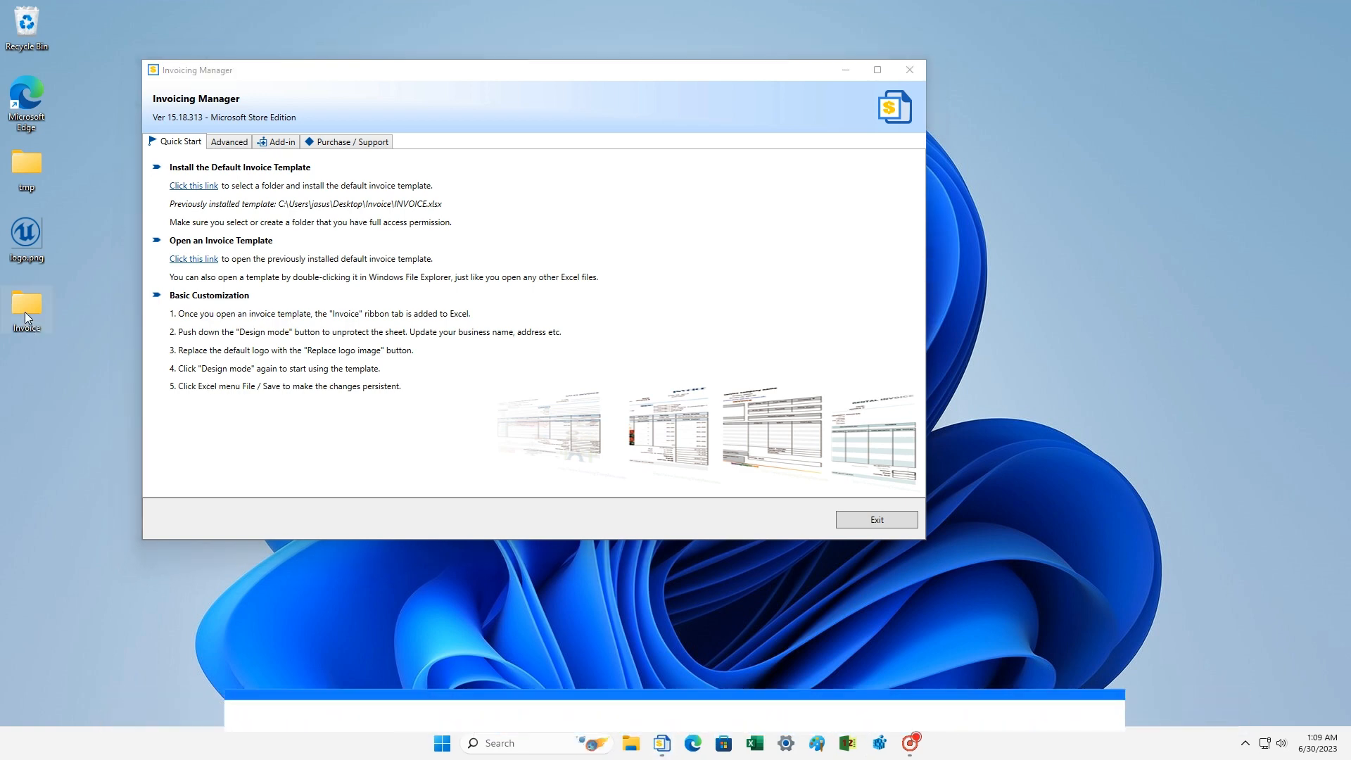
double_click(24, 311)
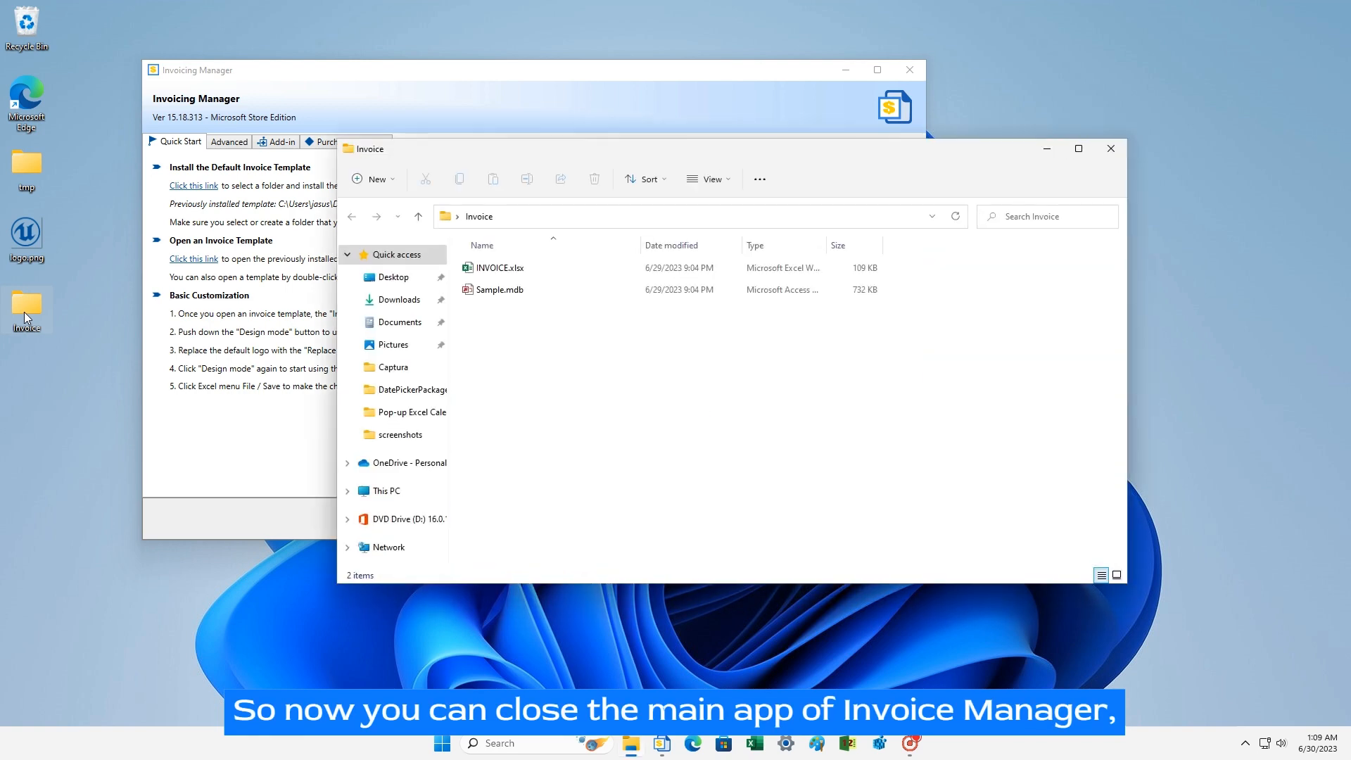
left_click(505, 273)
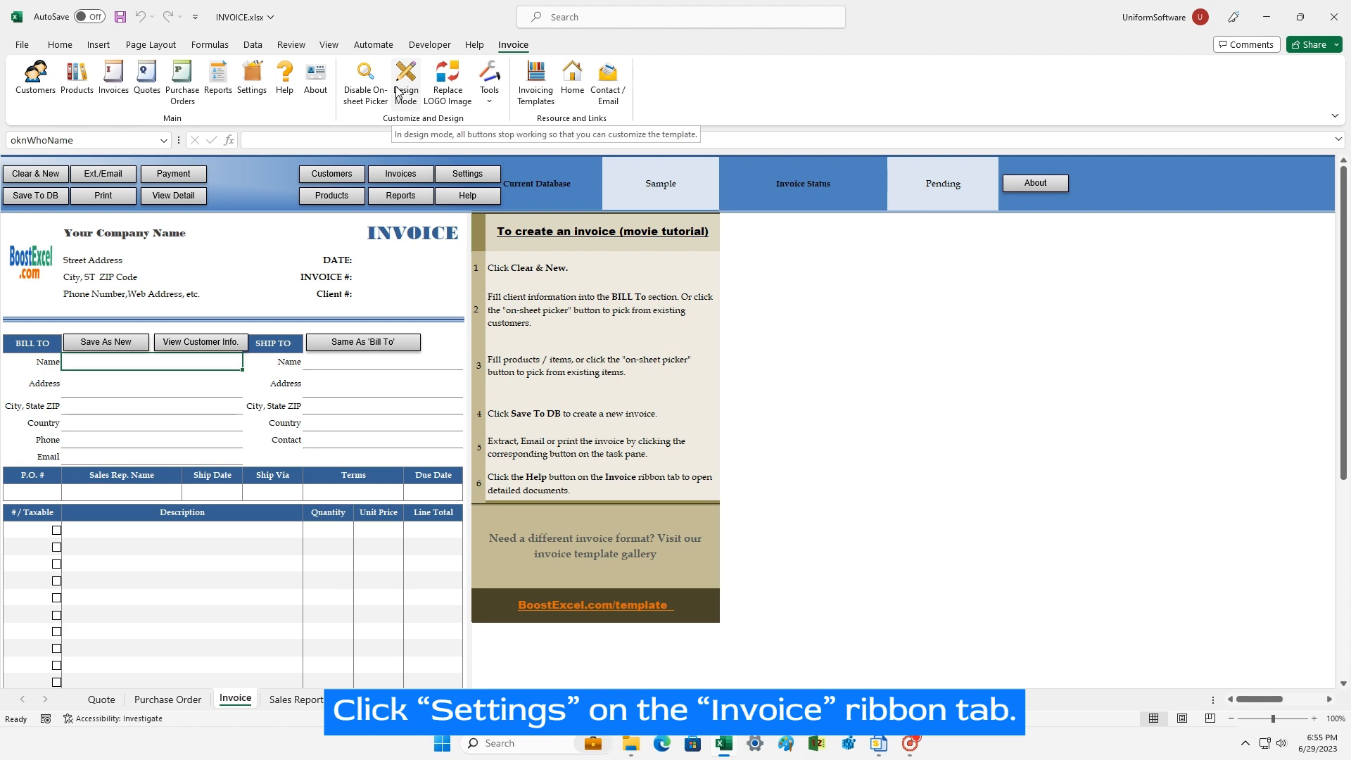
Step: Switch the template's taxes to one tax named Sales Tax at a 7% default rate
left_click(249, 88)
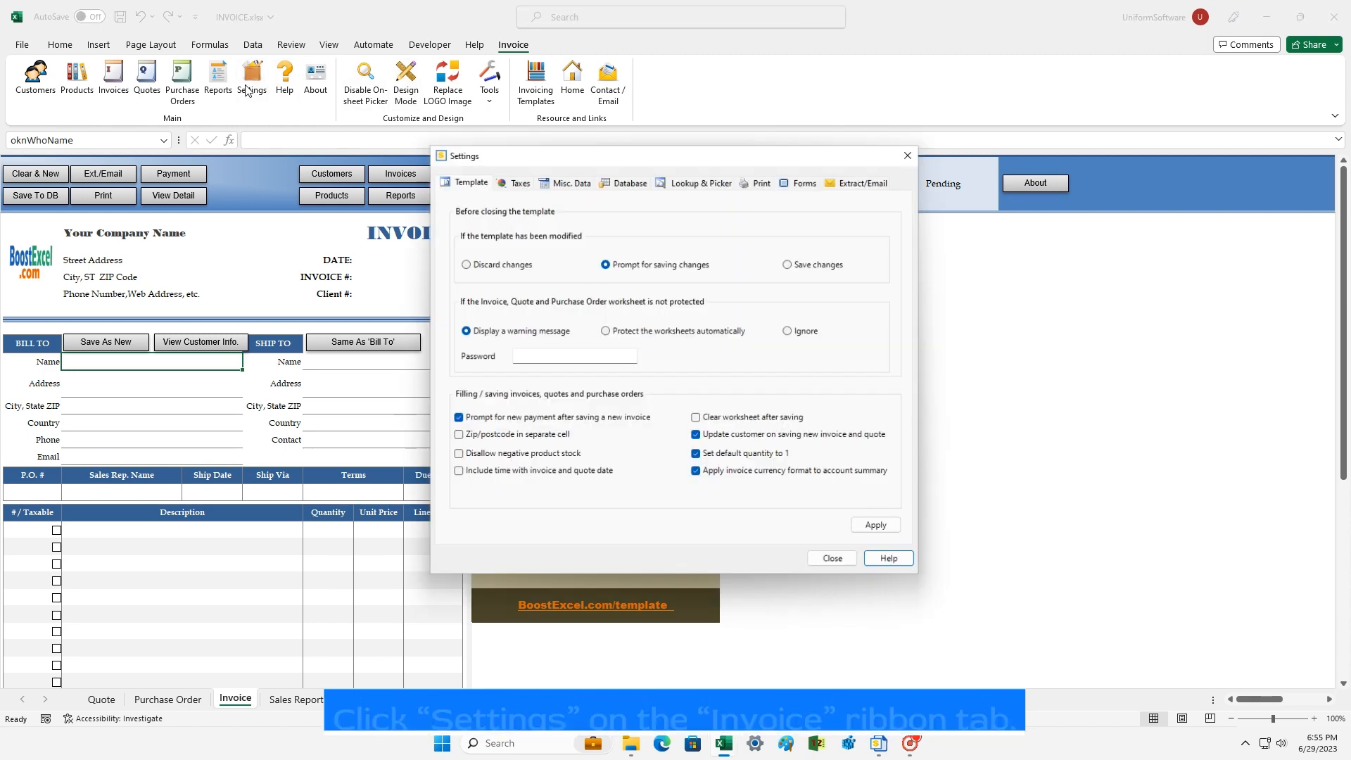
left_click(514, 181)
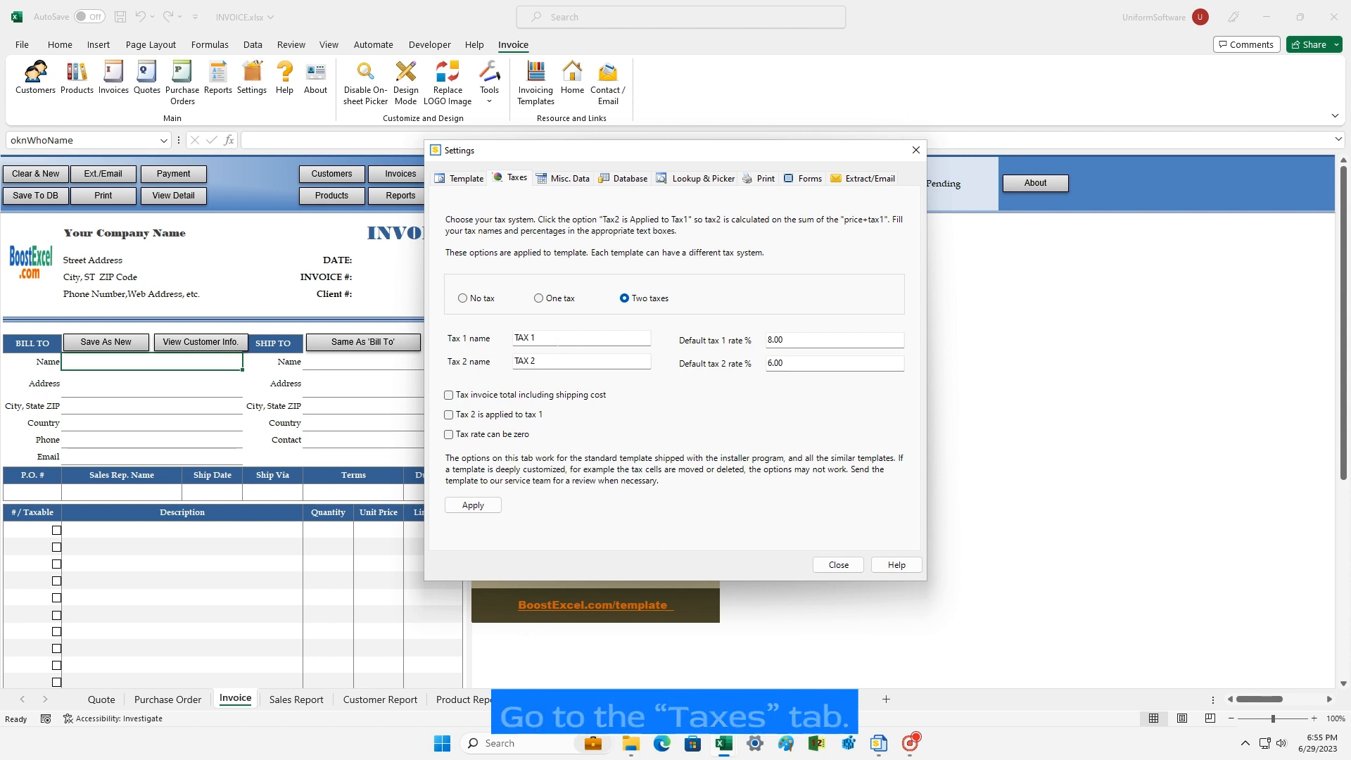
left_click(555, 300)
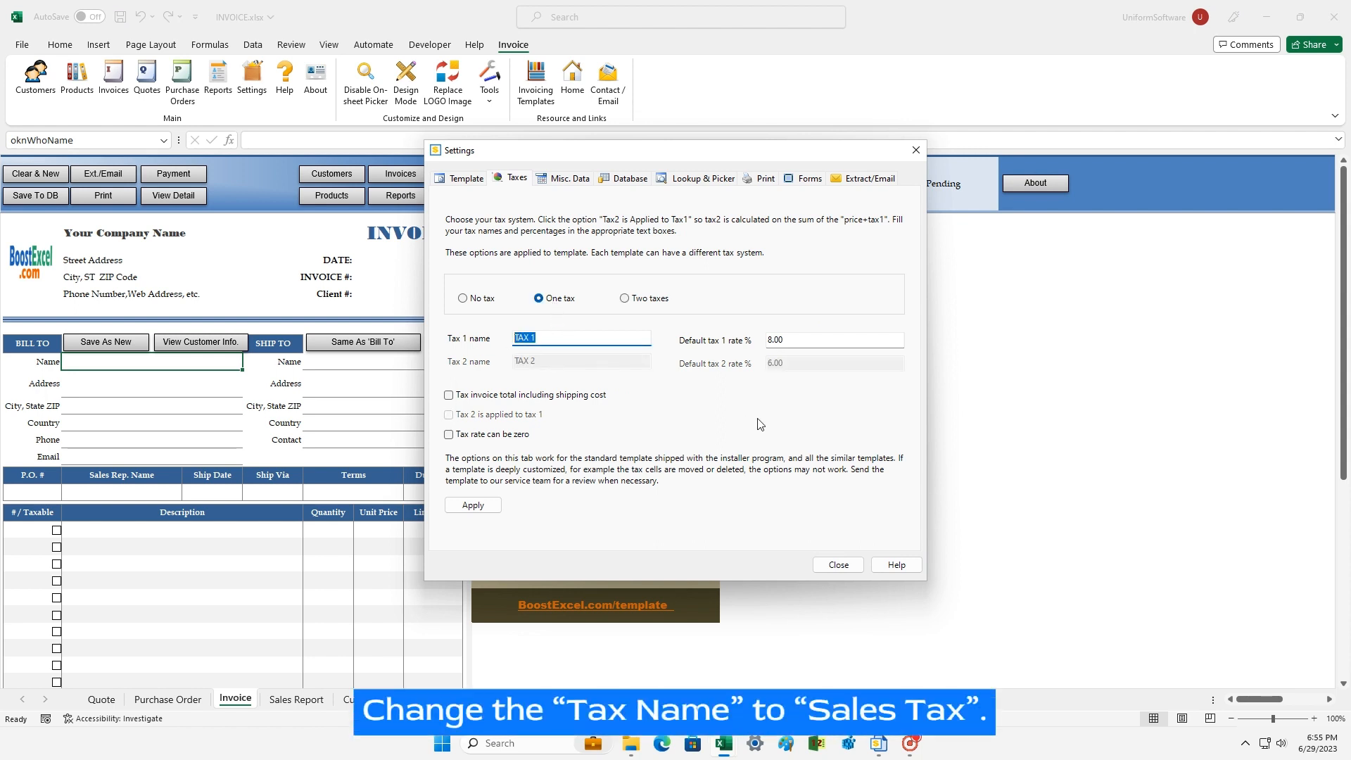
type("Sales Tax")
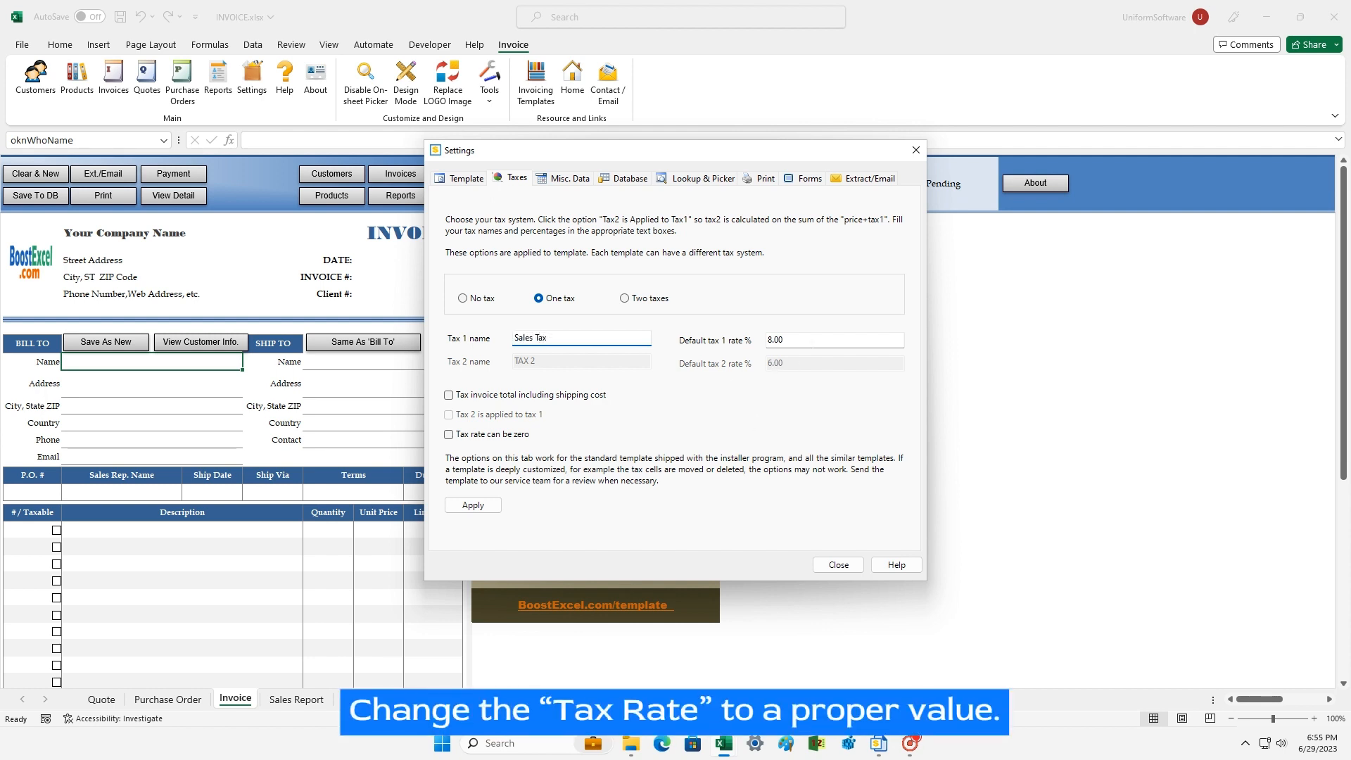
key("Tab")
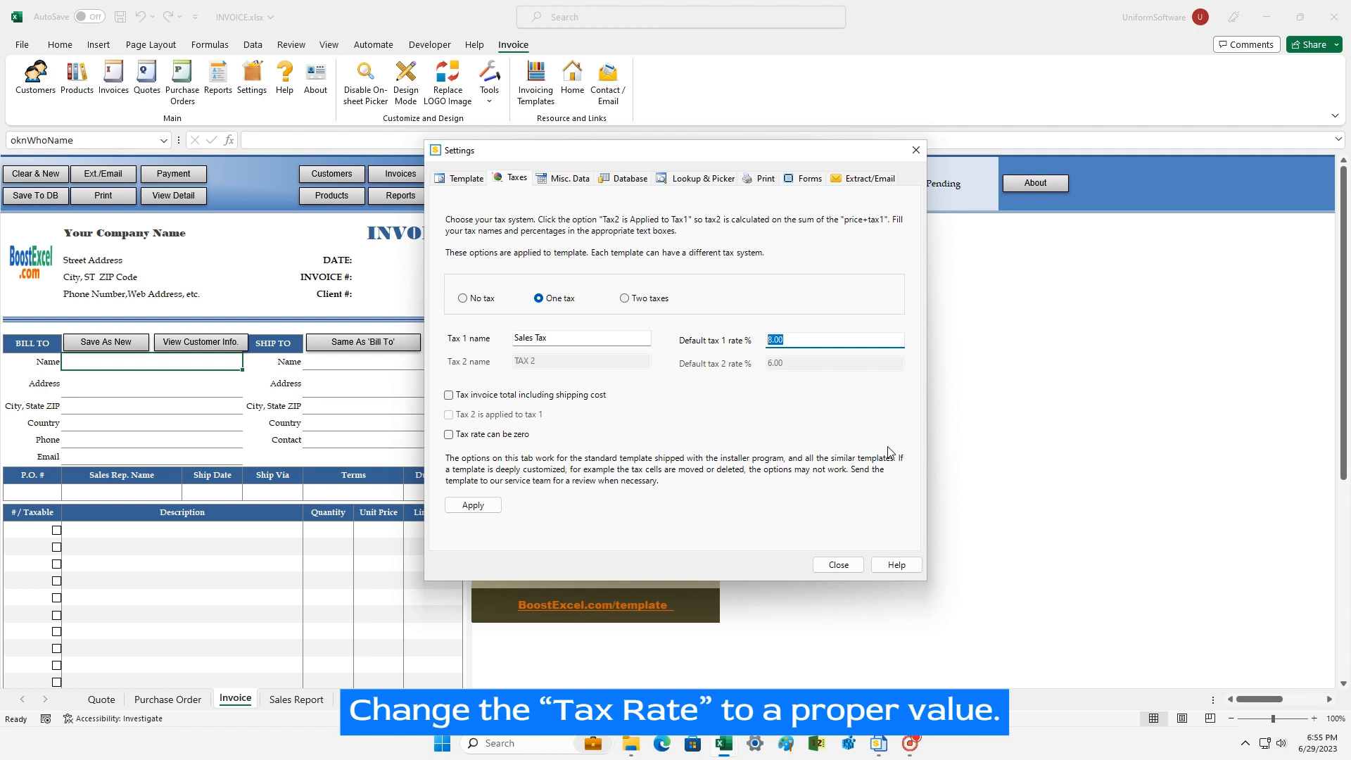
type("7")
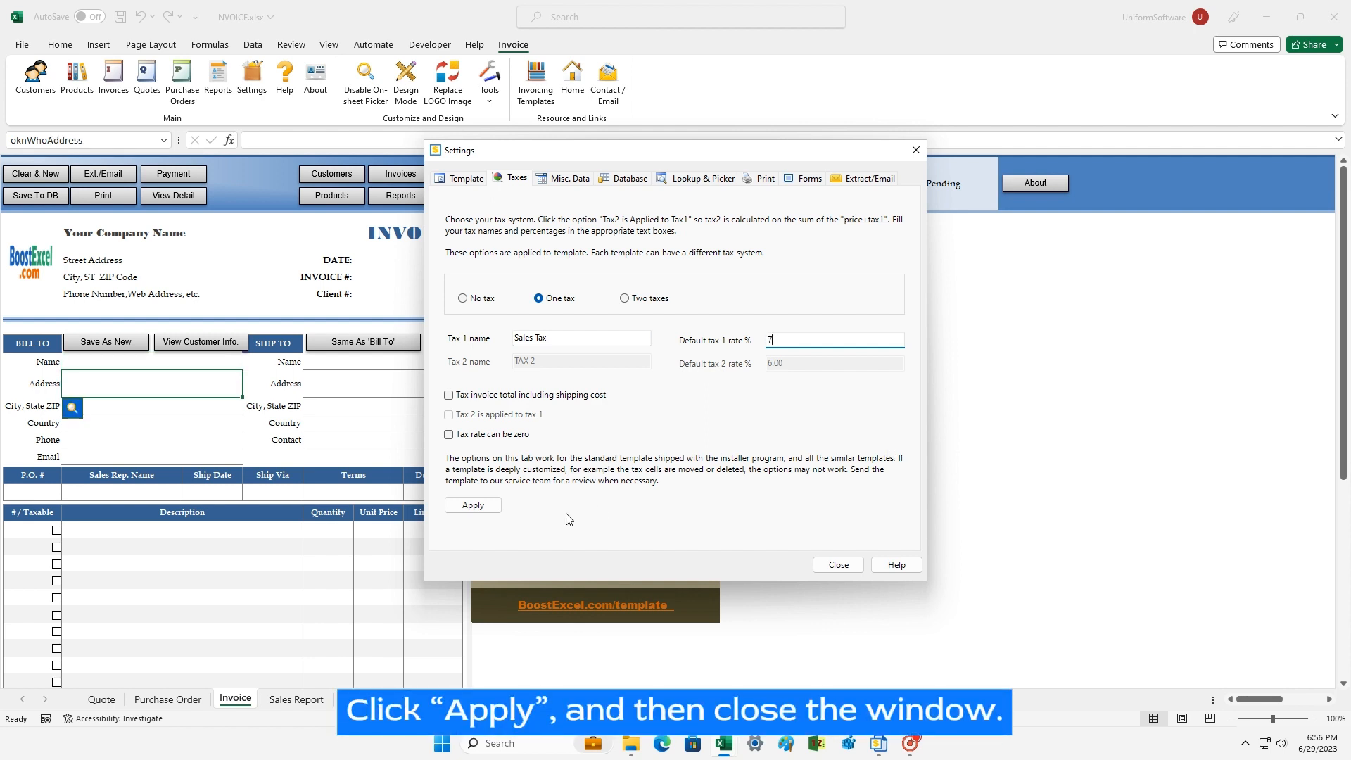
left_click(473, 505)
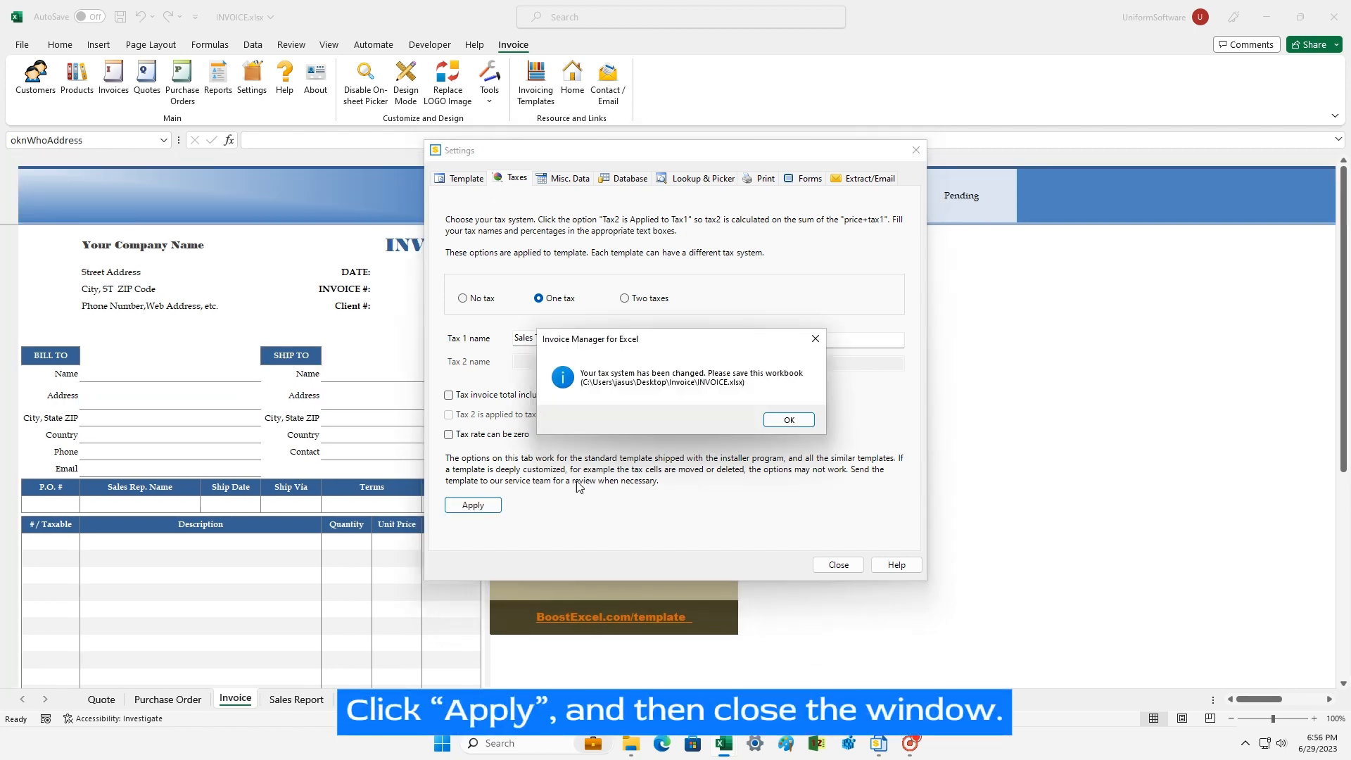
left_click(786, 420)
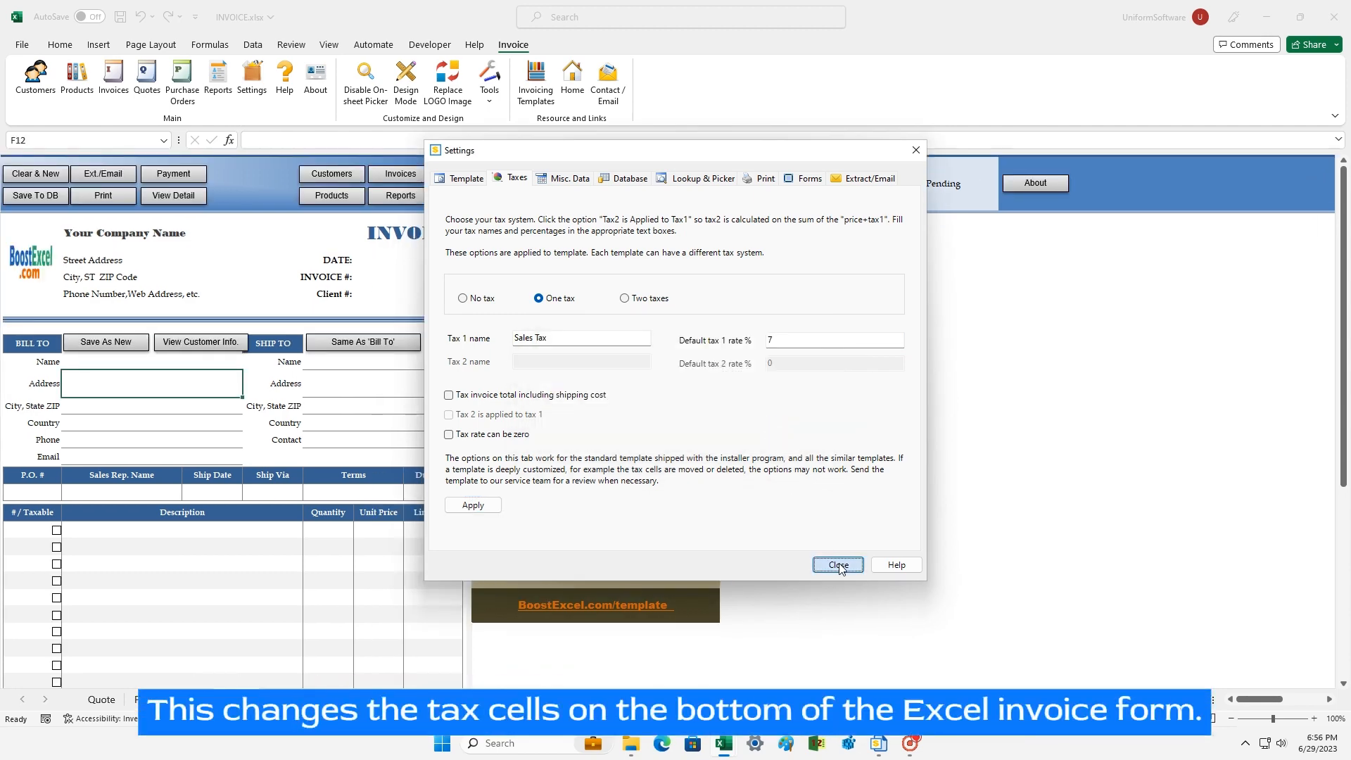
left_click(838, 565)
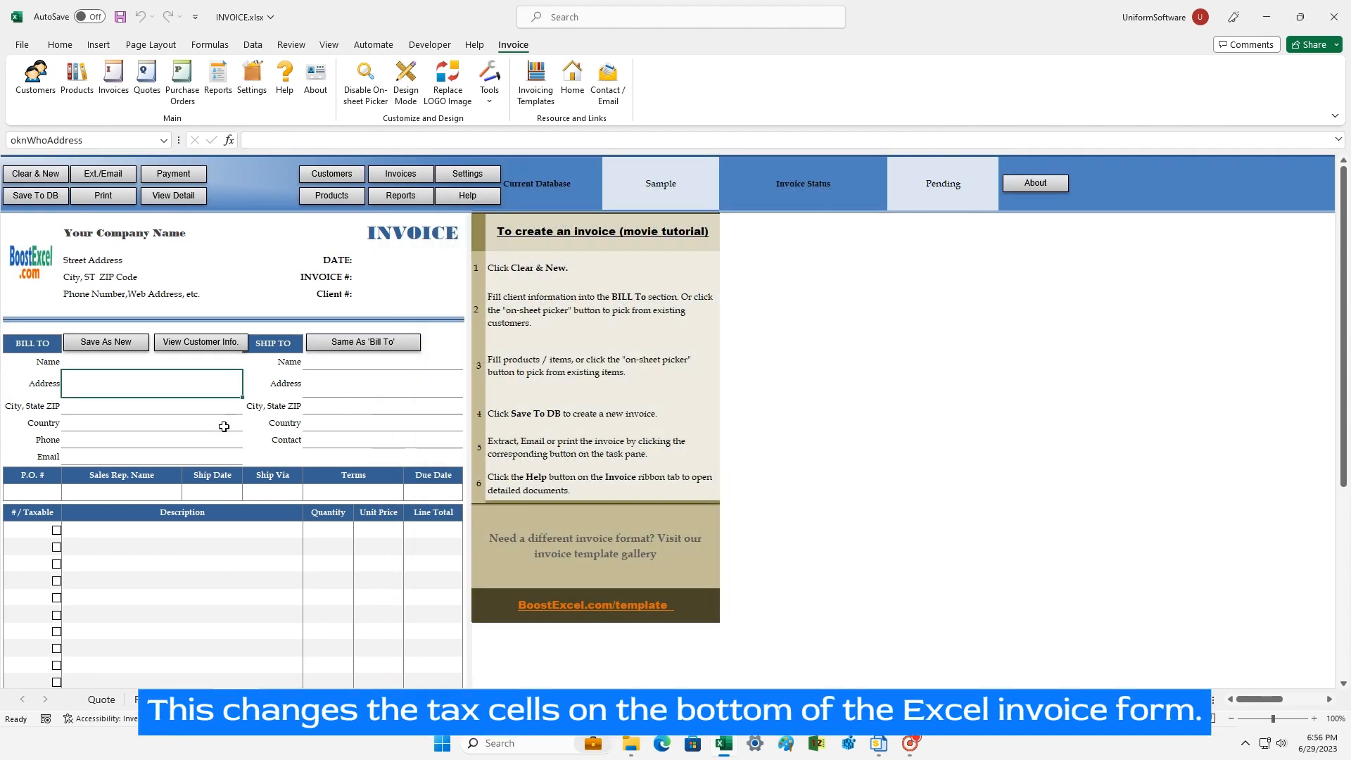
scroll(224, 426, "down", 2)
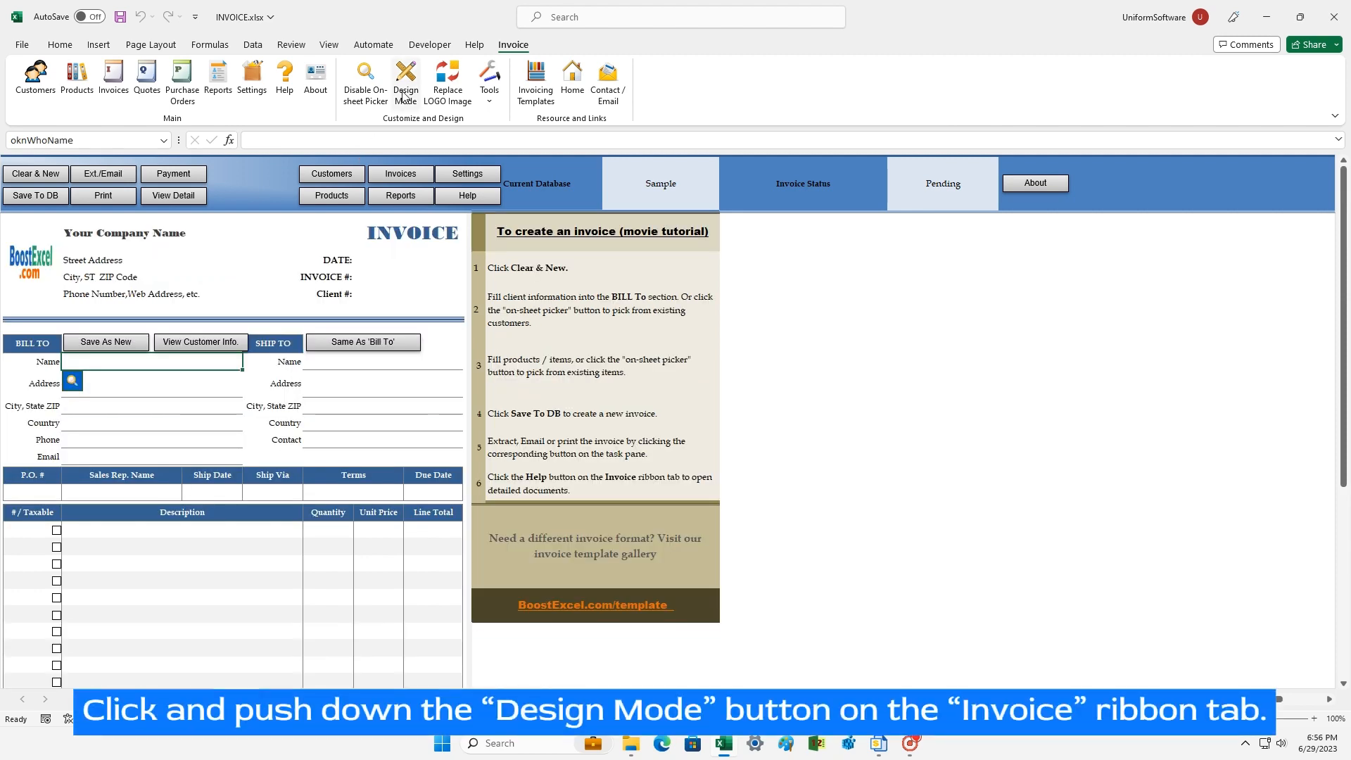
Step: Unprotect the template and prefix 'My' to the company name, street, city and phone header lines
left_click(405, 95)
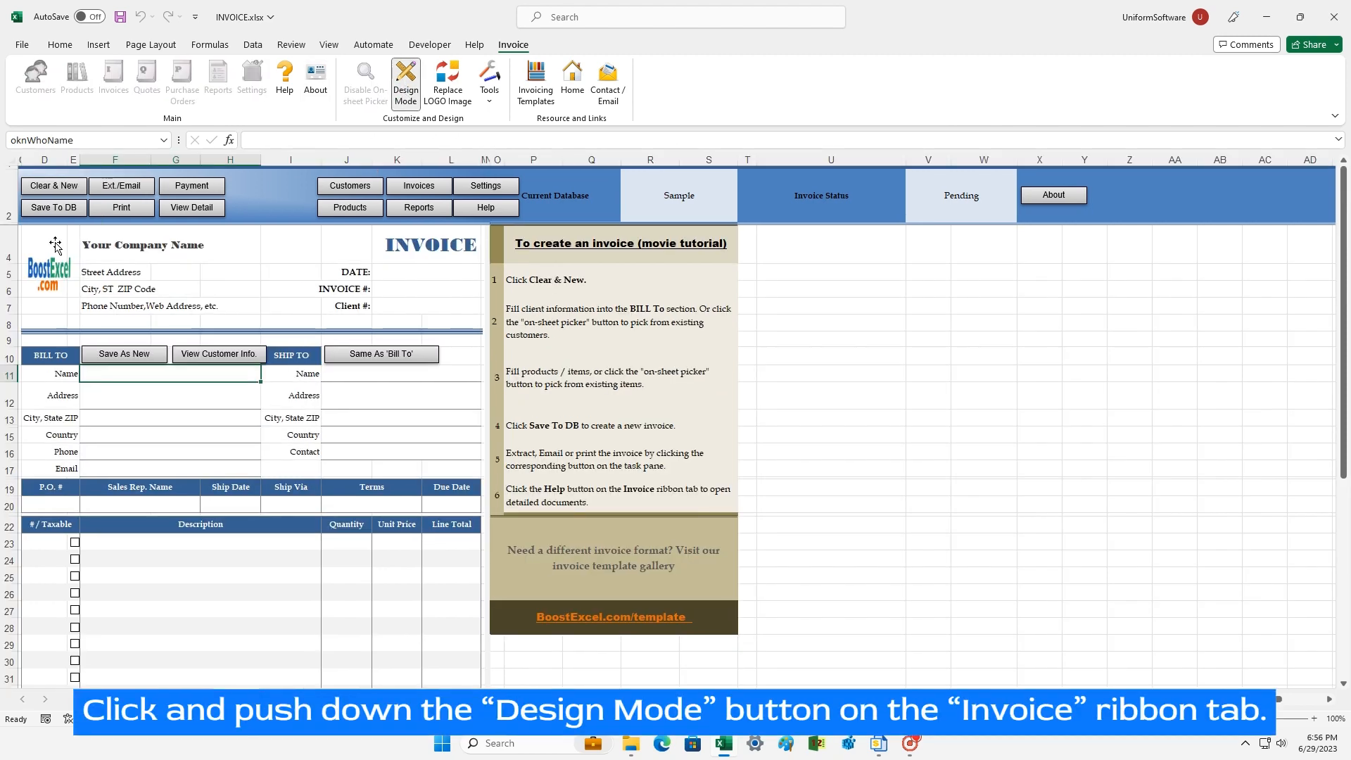
left_click(98, 245)
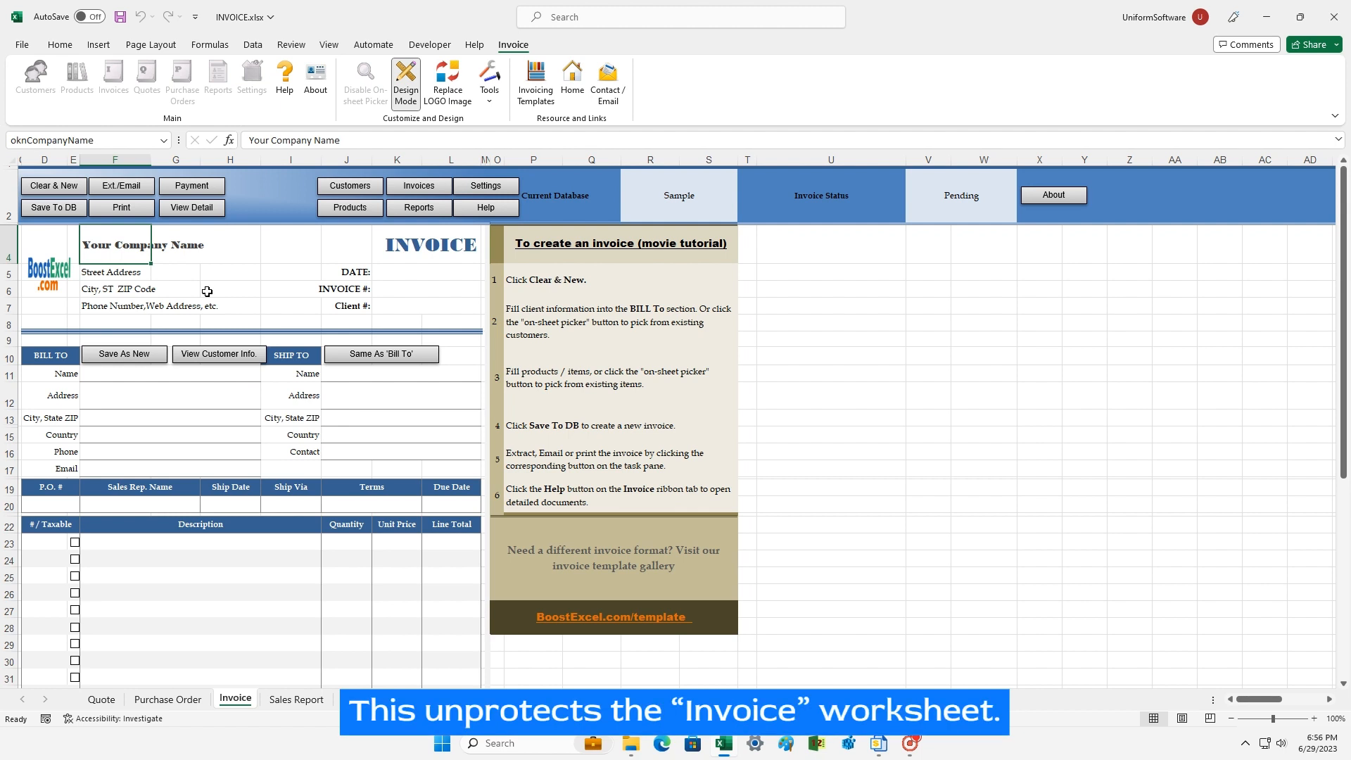
double_click(84, 244)
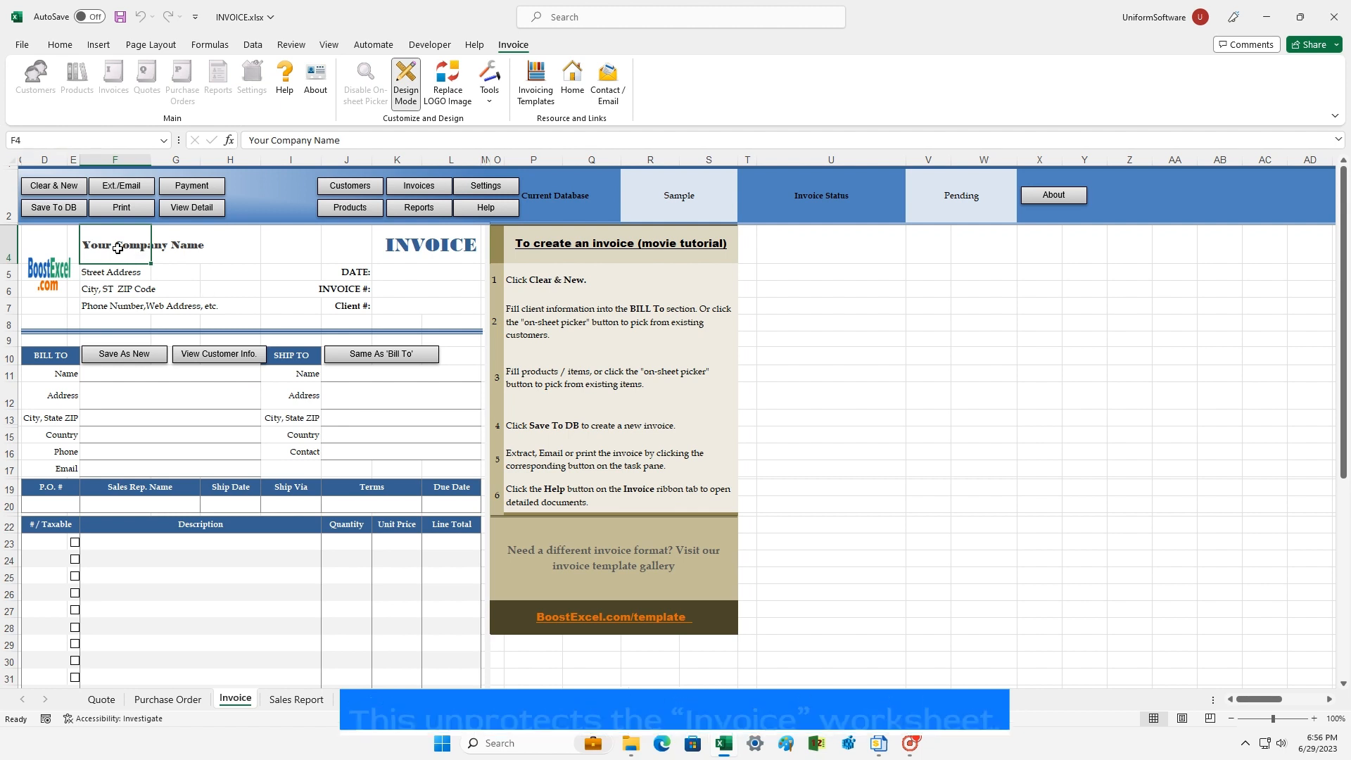
type("My")
key("Return")
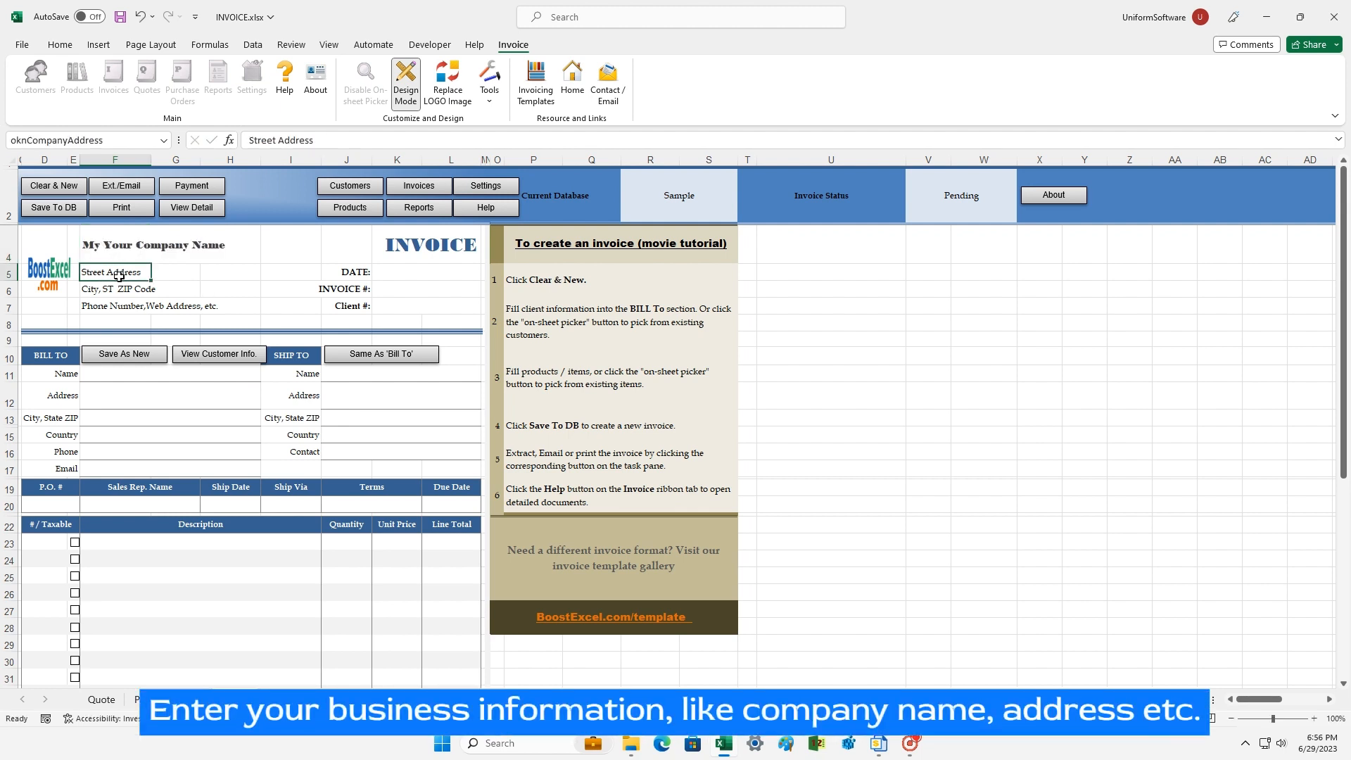
type("My")
key("Return")
double_click(133, 289)
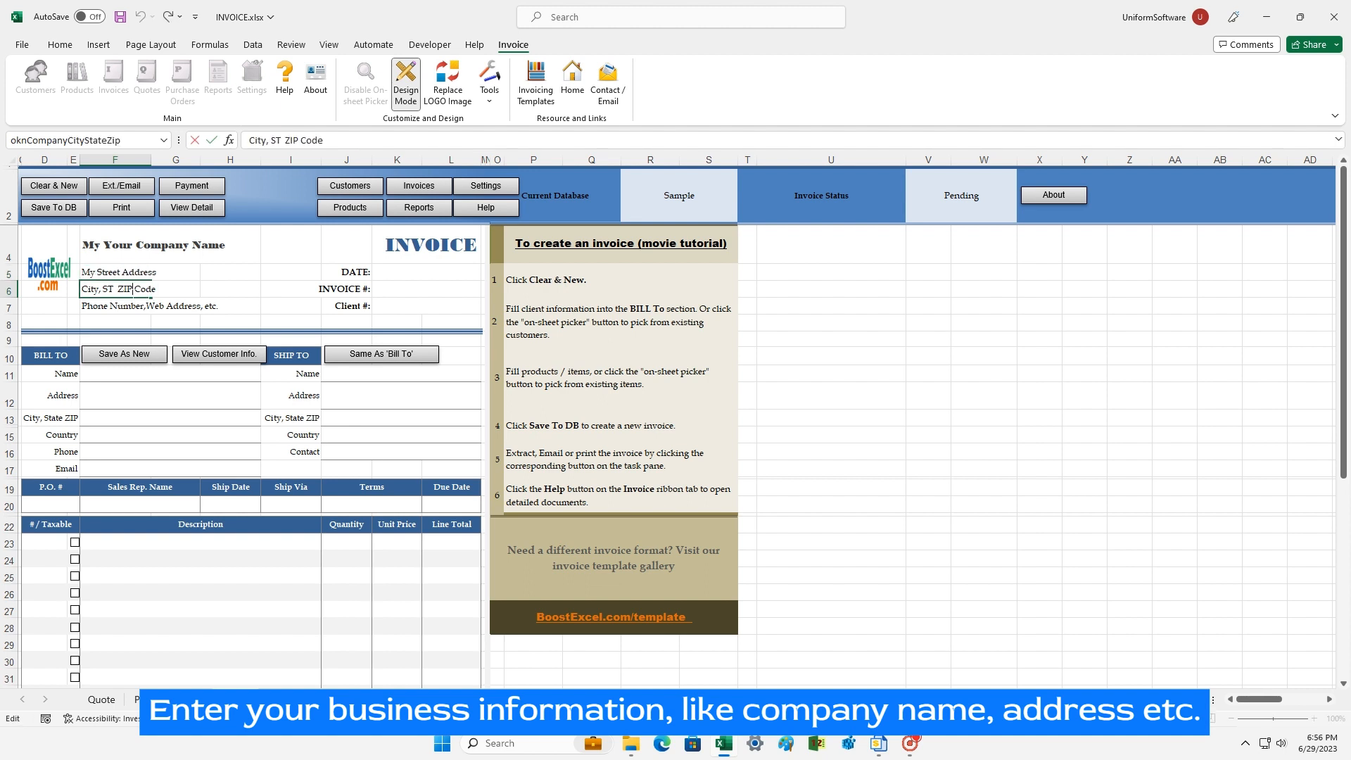
type("My")
key("Return")
double_click(123, 304)
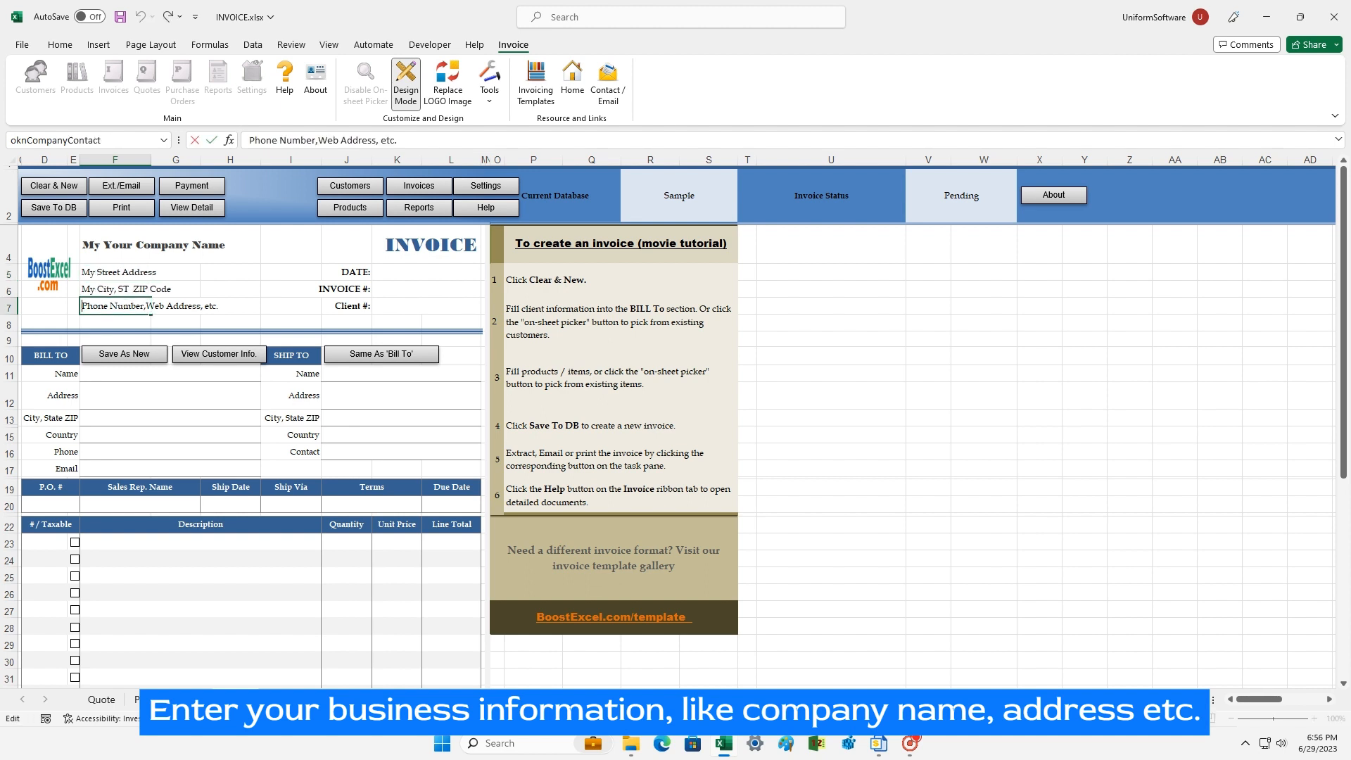
type("My")
key("Return")
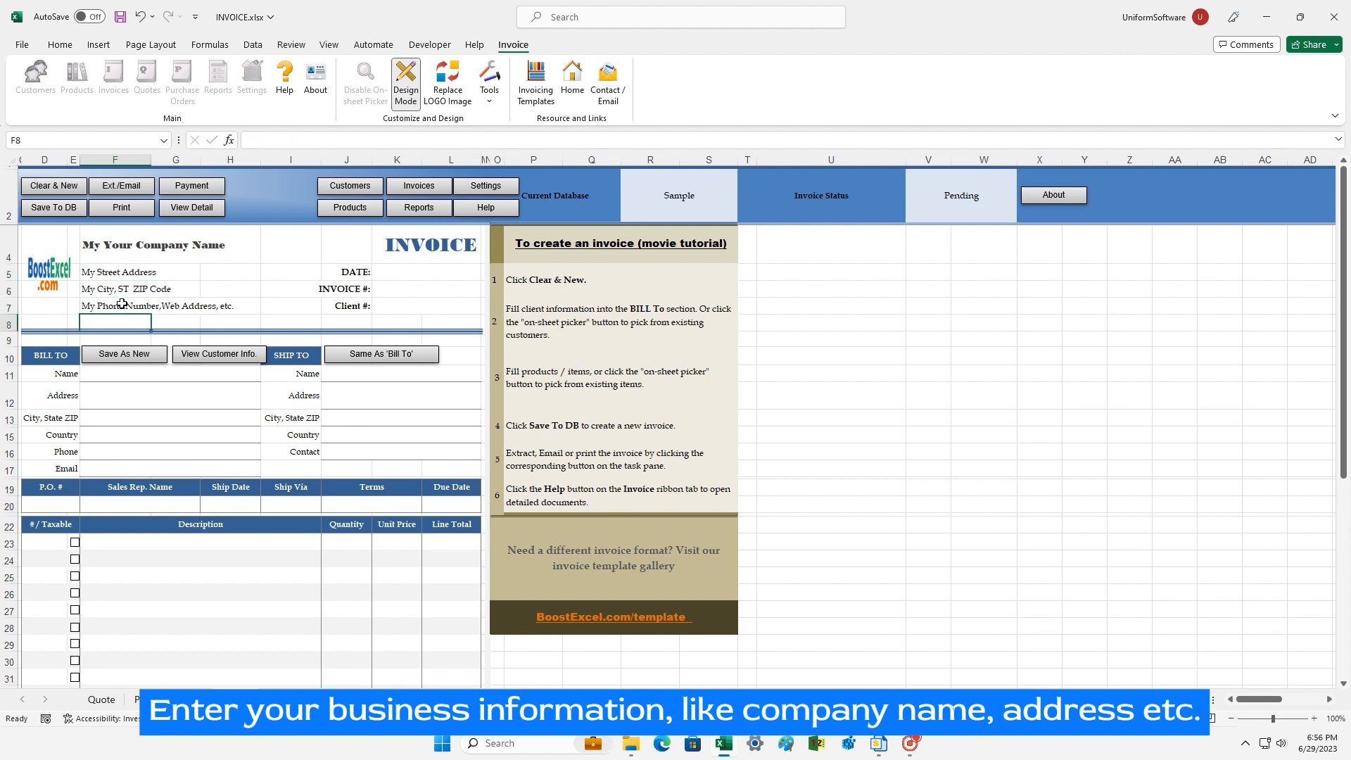
Step: Replace the invoice logo with logo.png
left_click(445, 95)
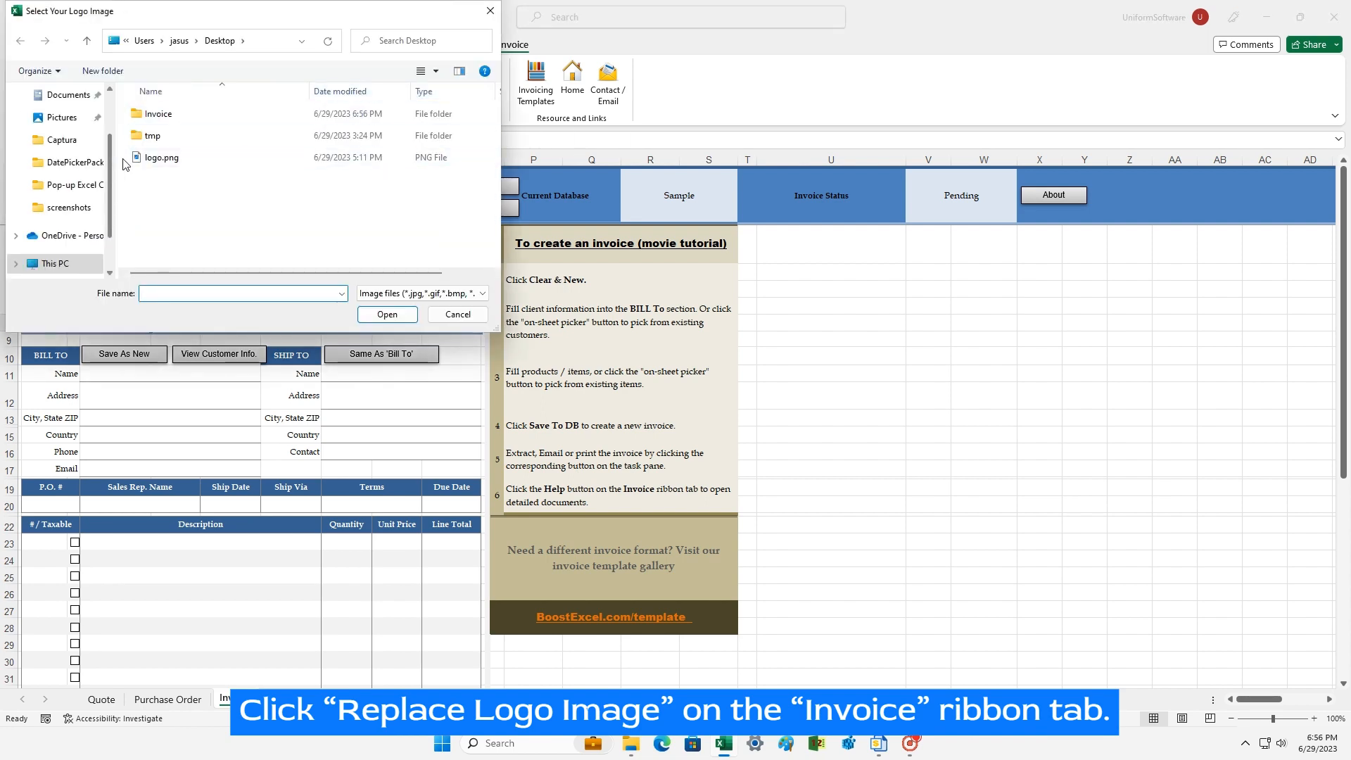
left_click(211, 159)
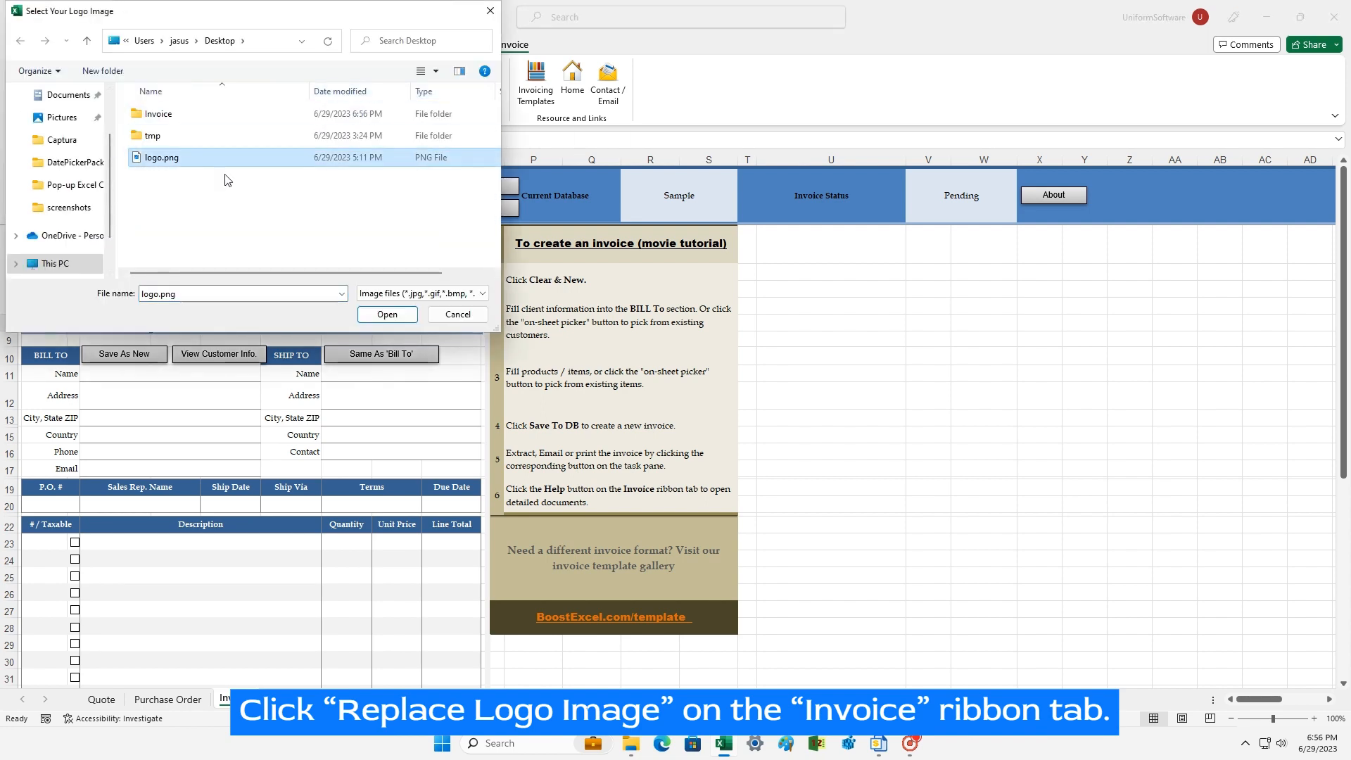
left_click(375, 316)
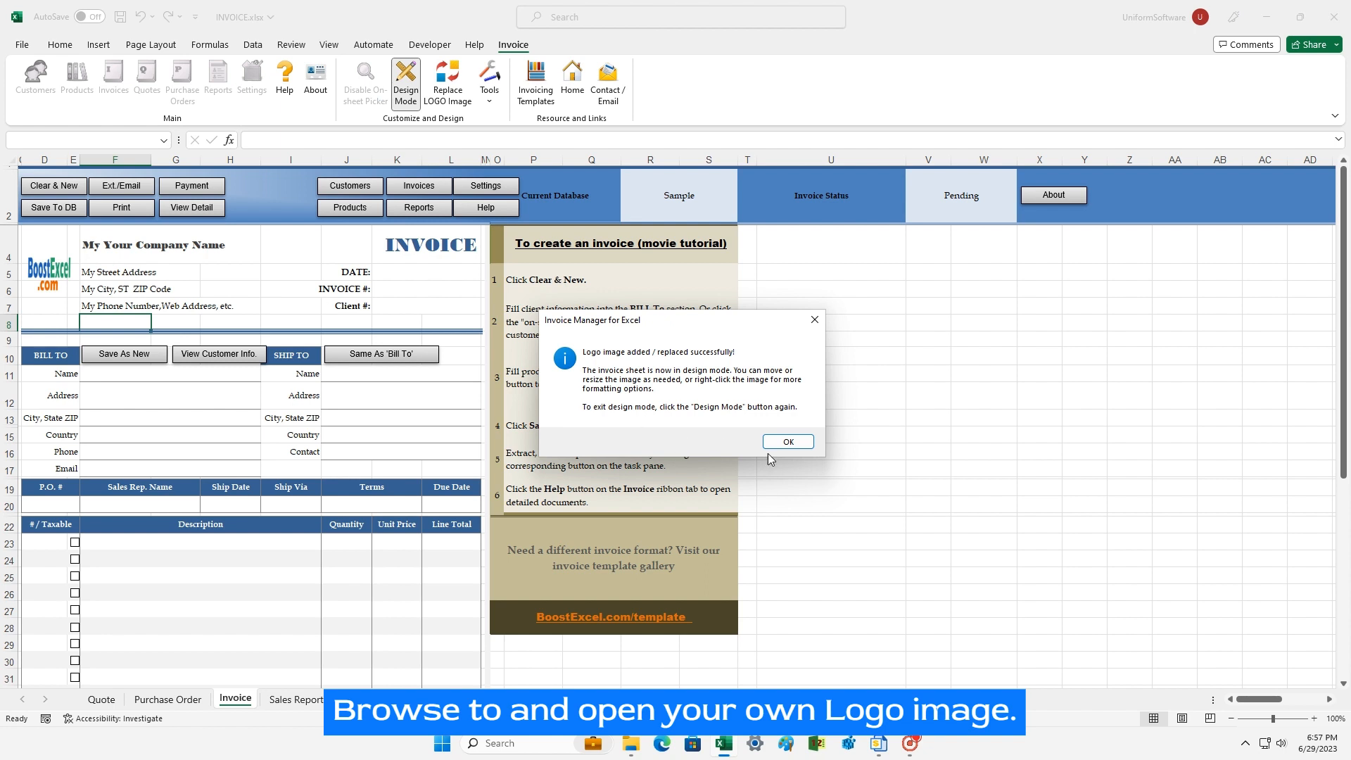
Step: Shrink the new logo by its corner handle, turn off Design Mode, and save the workbook
left_click(788, 442)
left_click(38, 279)
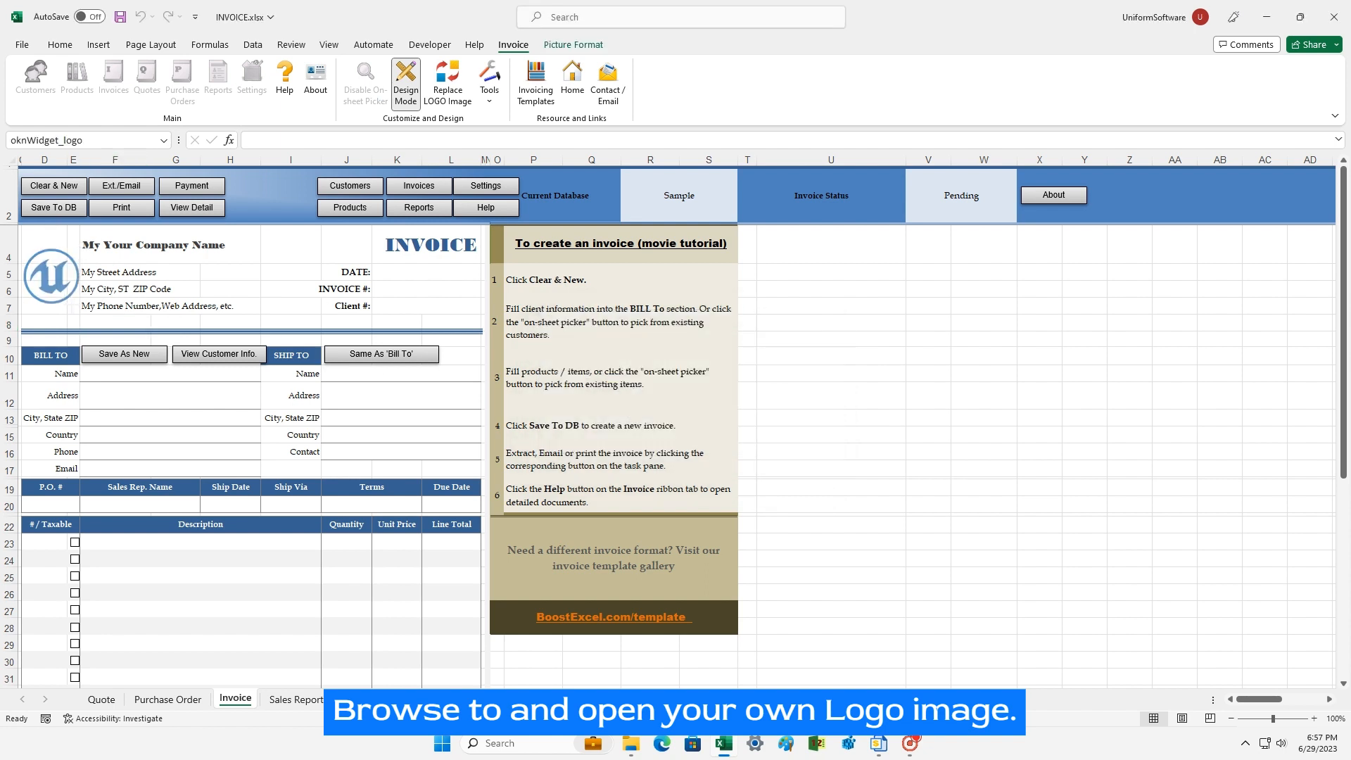
left_click_drag(55, 278, 68, 298)
left_click(107, 373)
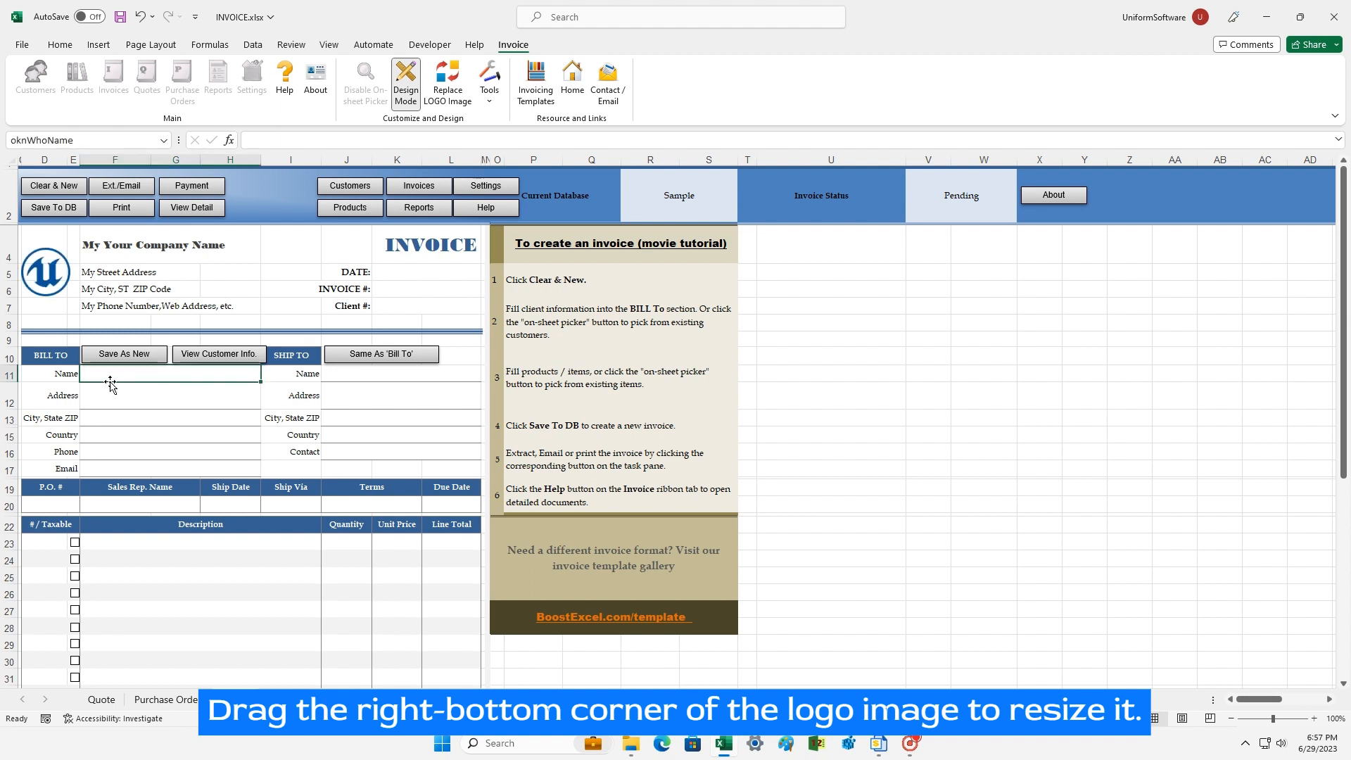
left_click(120, 395)
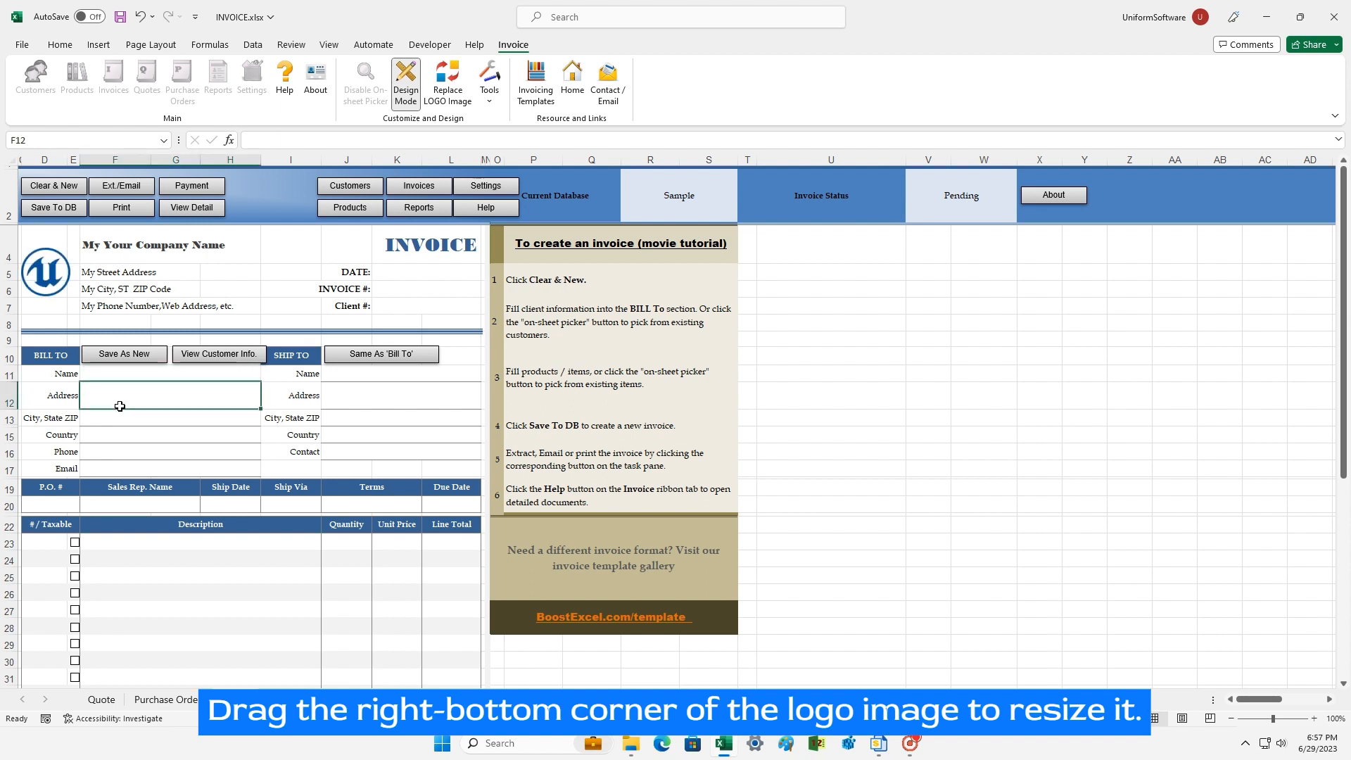
left_click(404, 90)
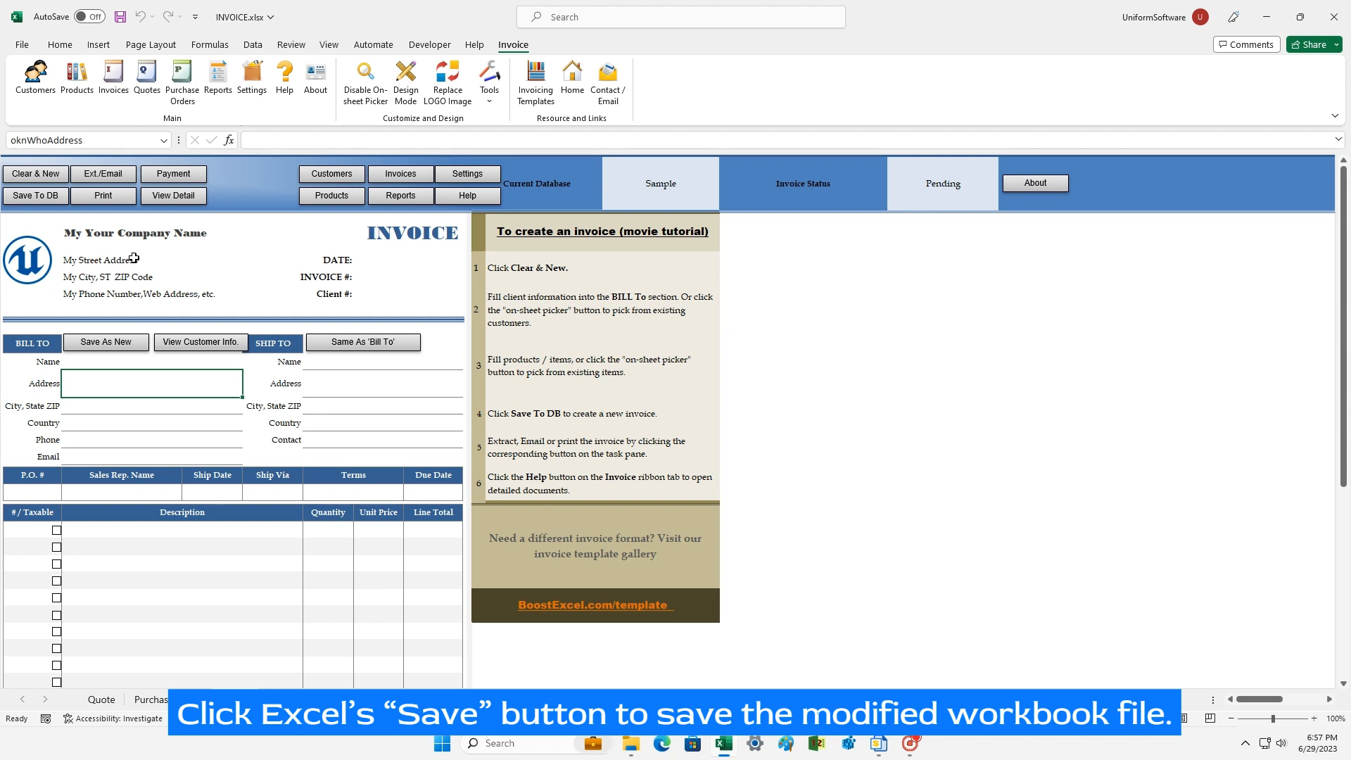
left_click(120, 22)
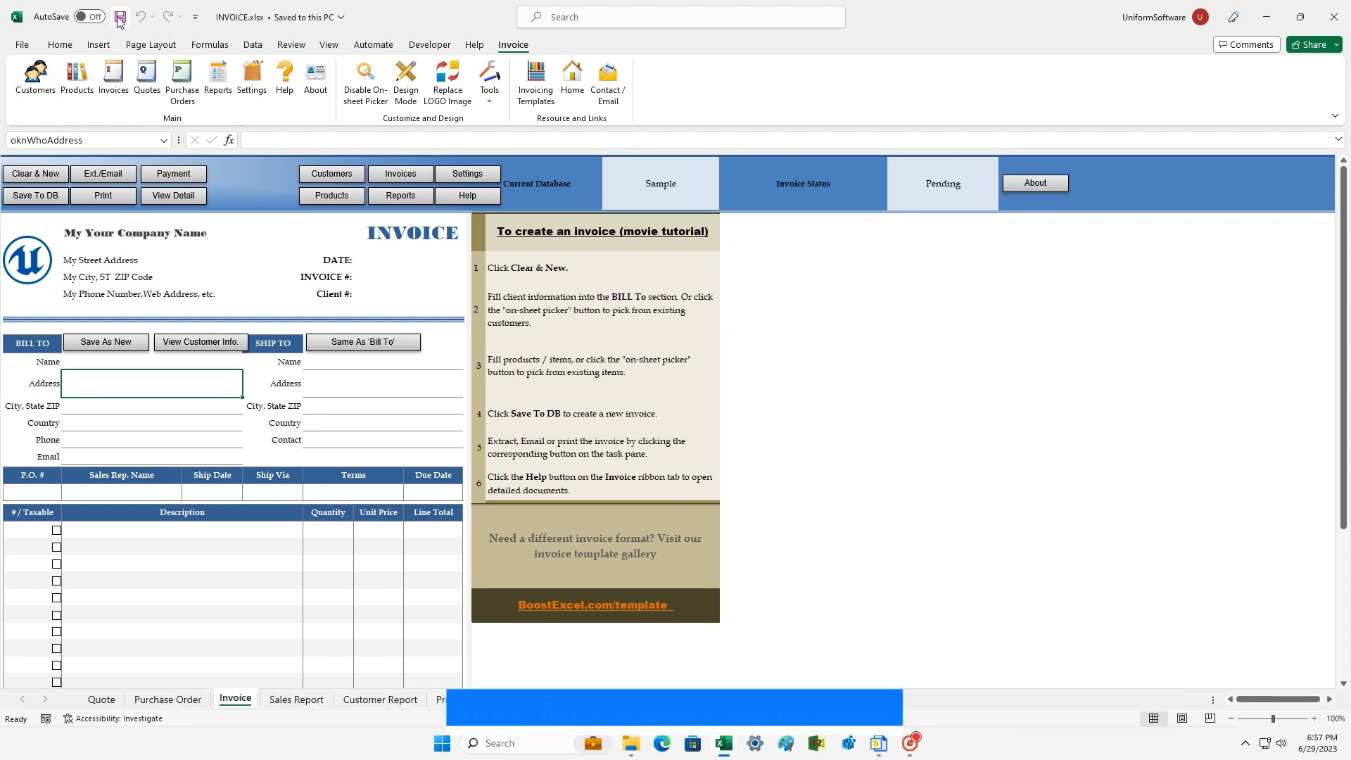
Step: Fill the Bill To section with the saved test customer chosen from the Customers list
left_click(86, 366)
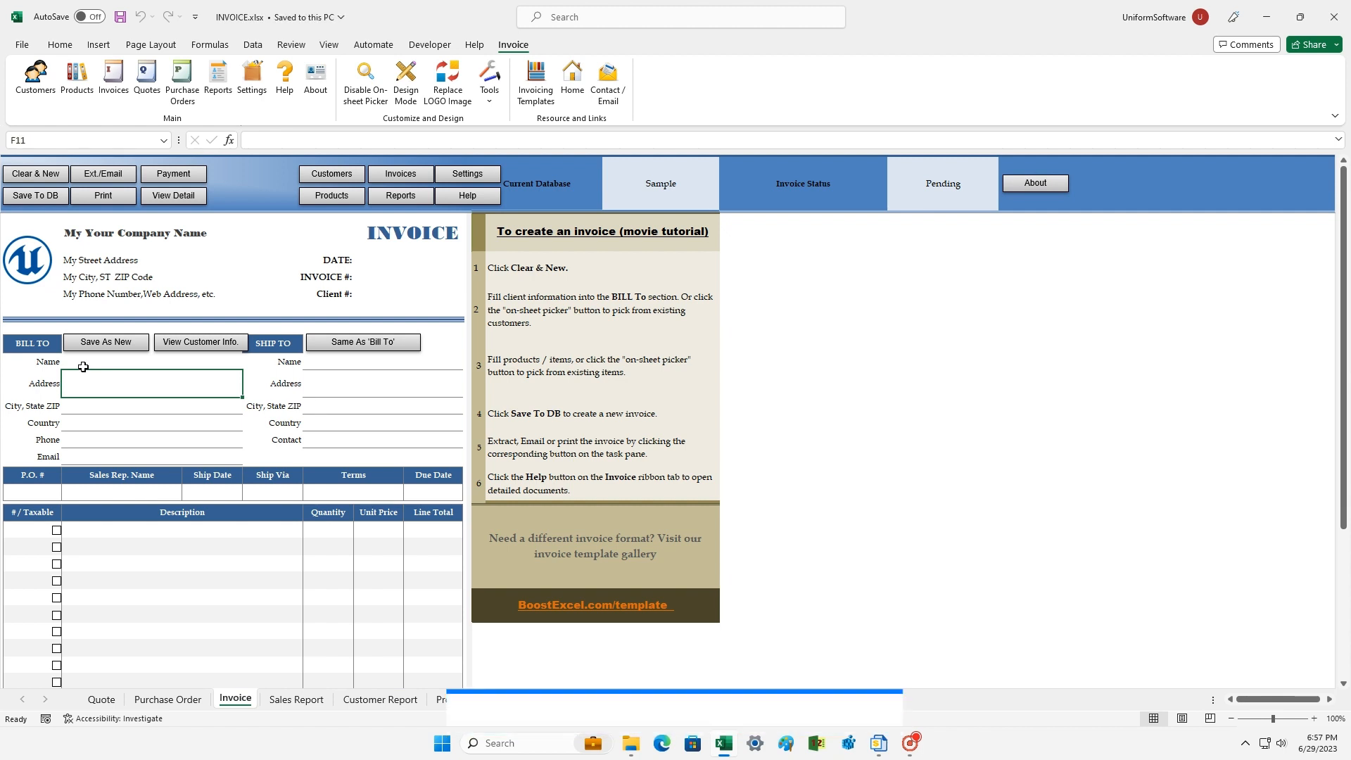
left_click(73, 383)
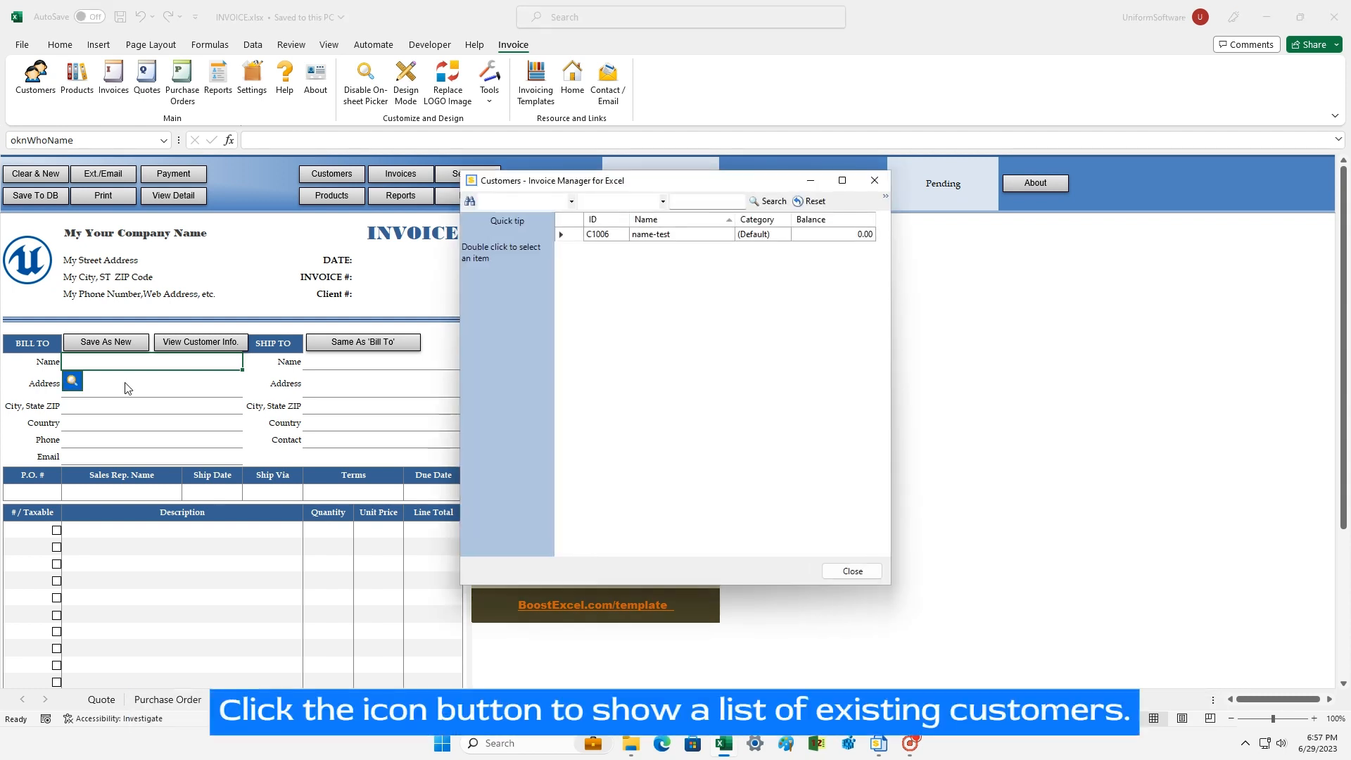
left_click(647, 238)
double_click(645, 237)
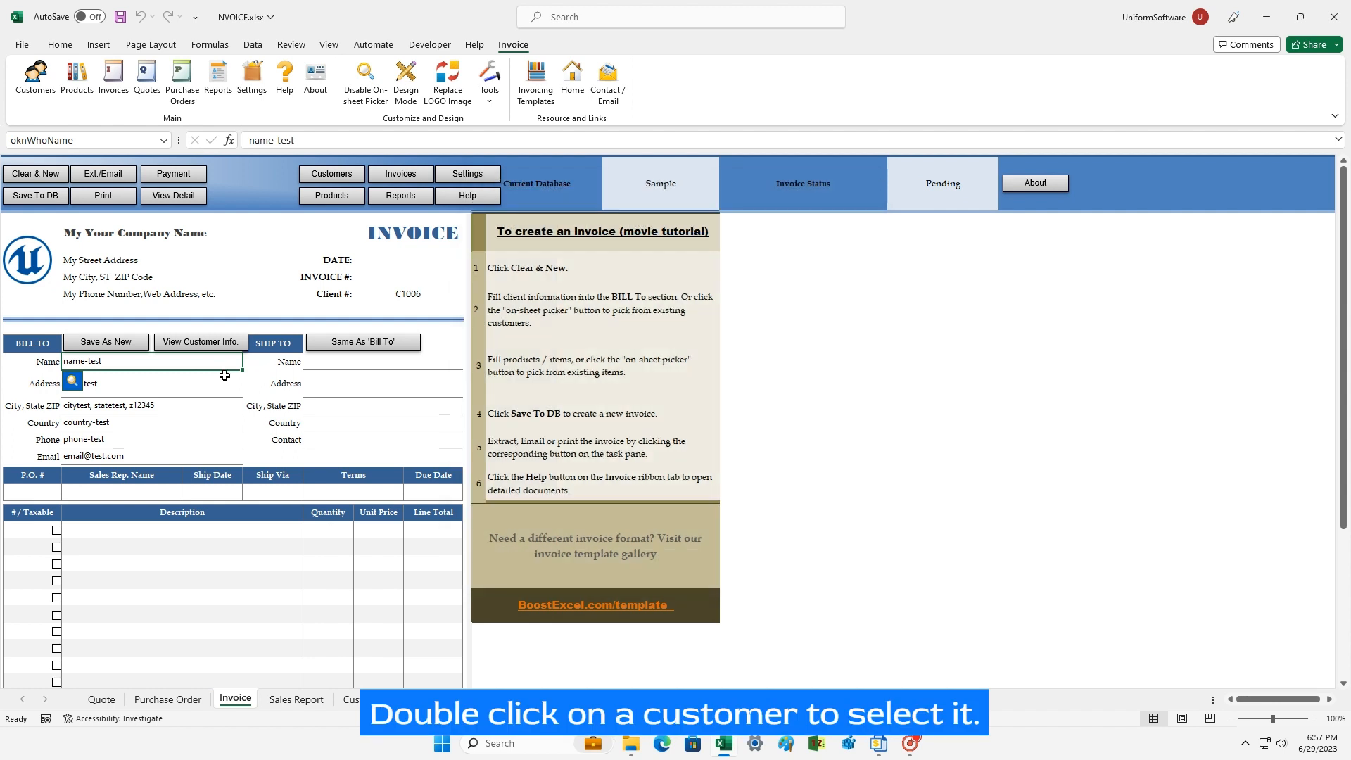
left_click(176, 390)
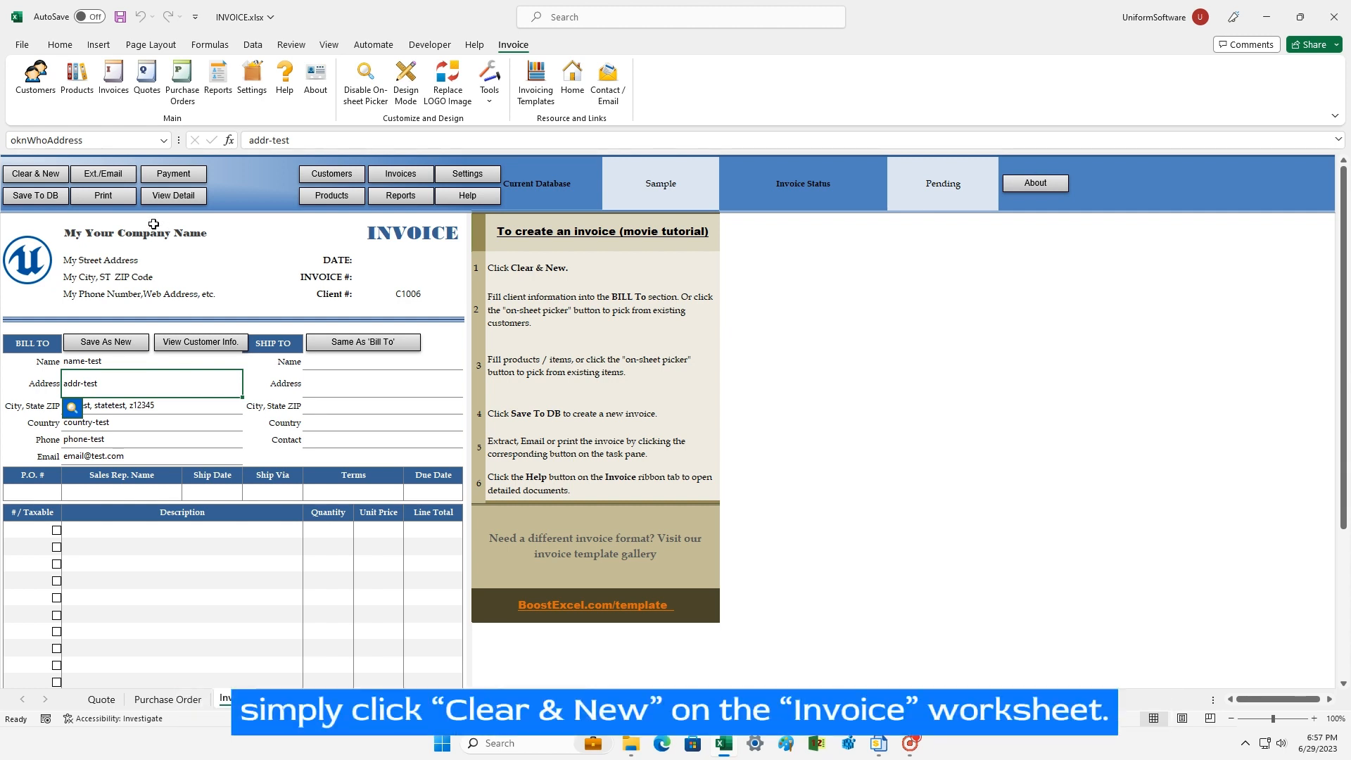
left_click(25, 174)
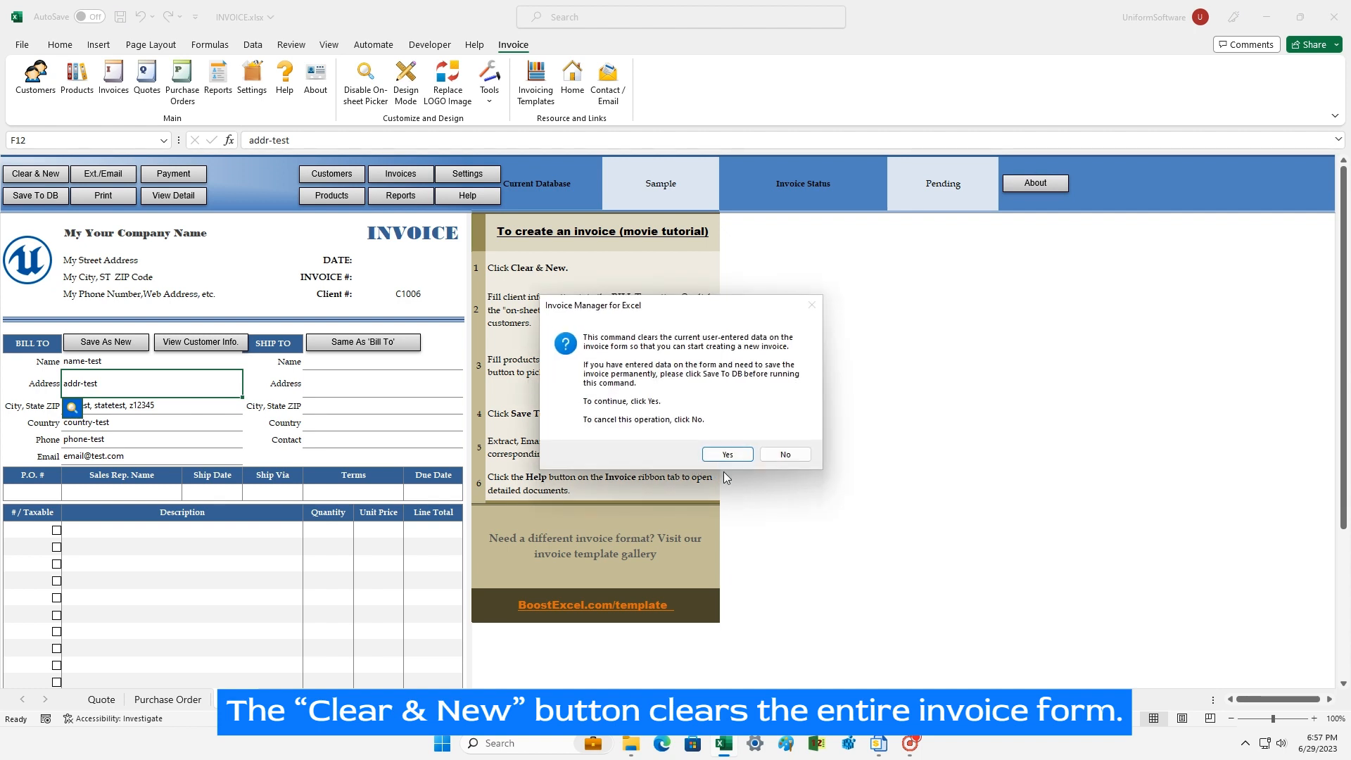
Step: Clear the invoice form and enter a new customer's address, city/state/ZIP, phone and e-mail in Bill To
left_click(725, 455)
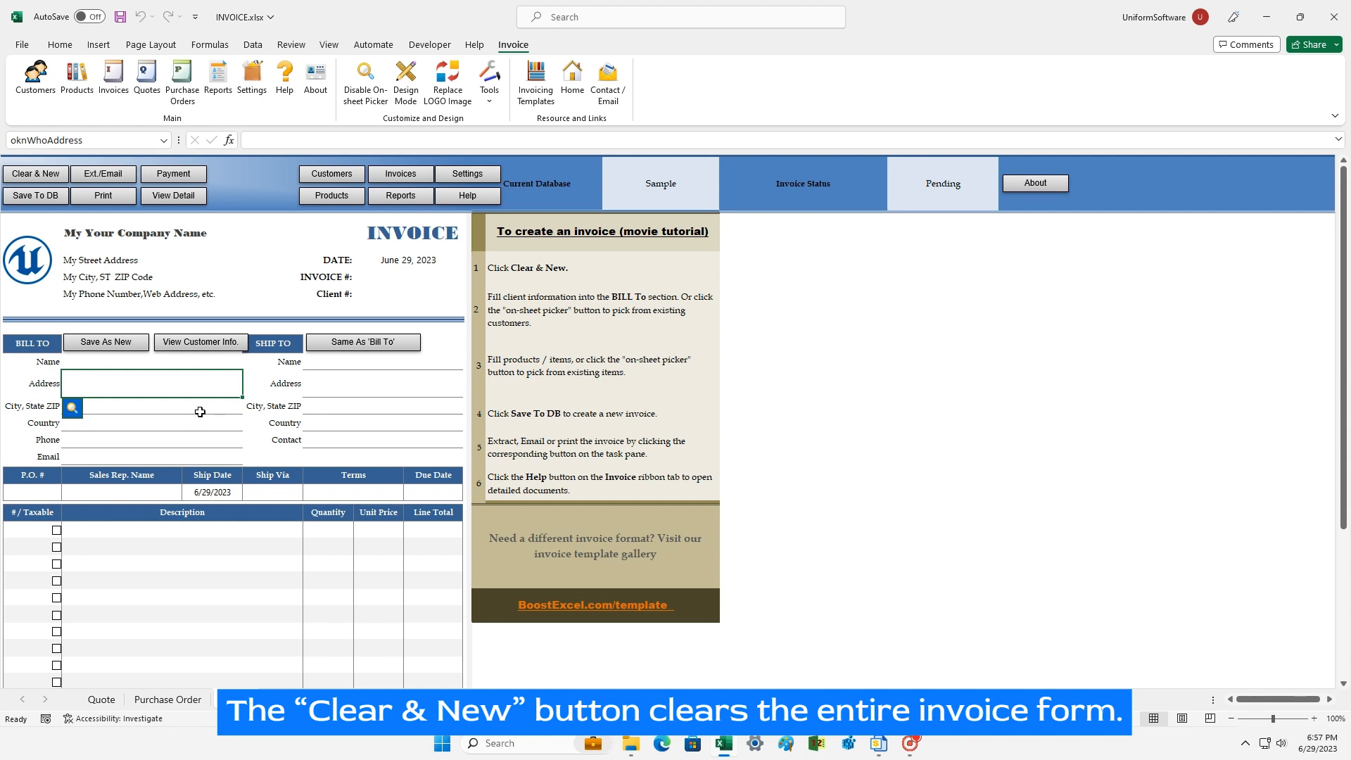
type("Test ")
type("Address 1")
key("Return")
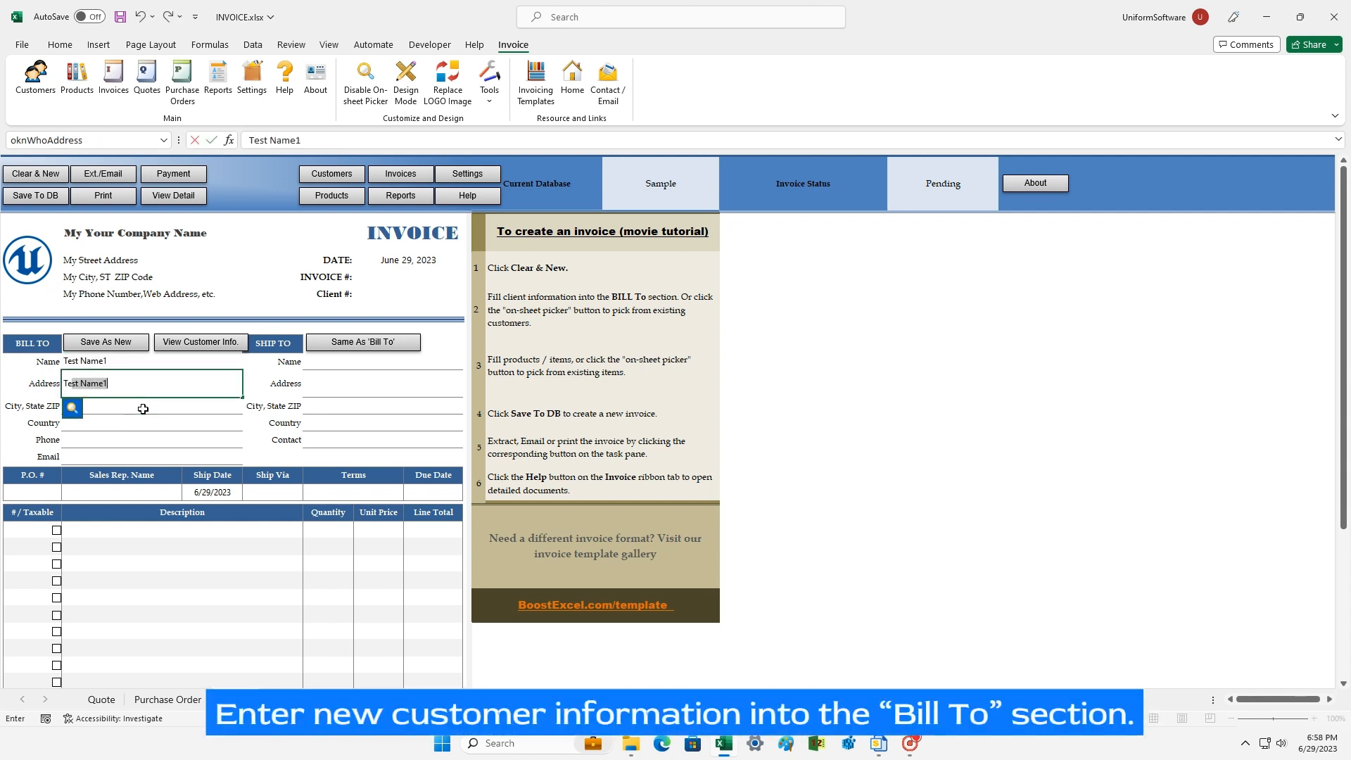
key("Return")
type("TestCity, State Z12345")
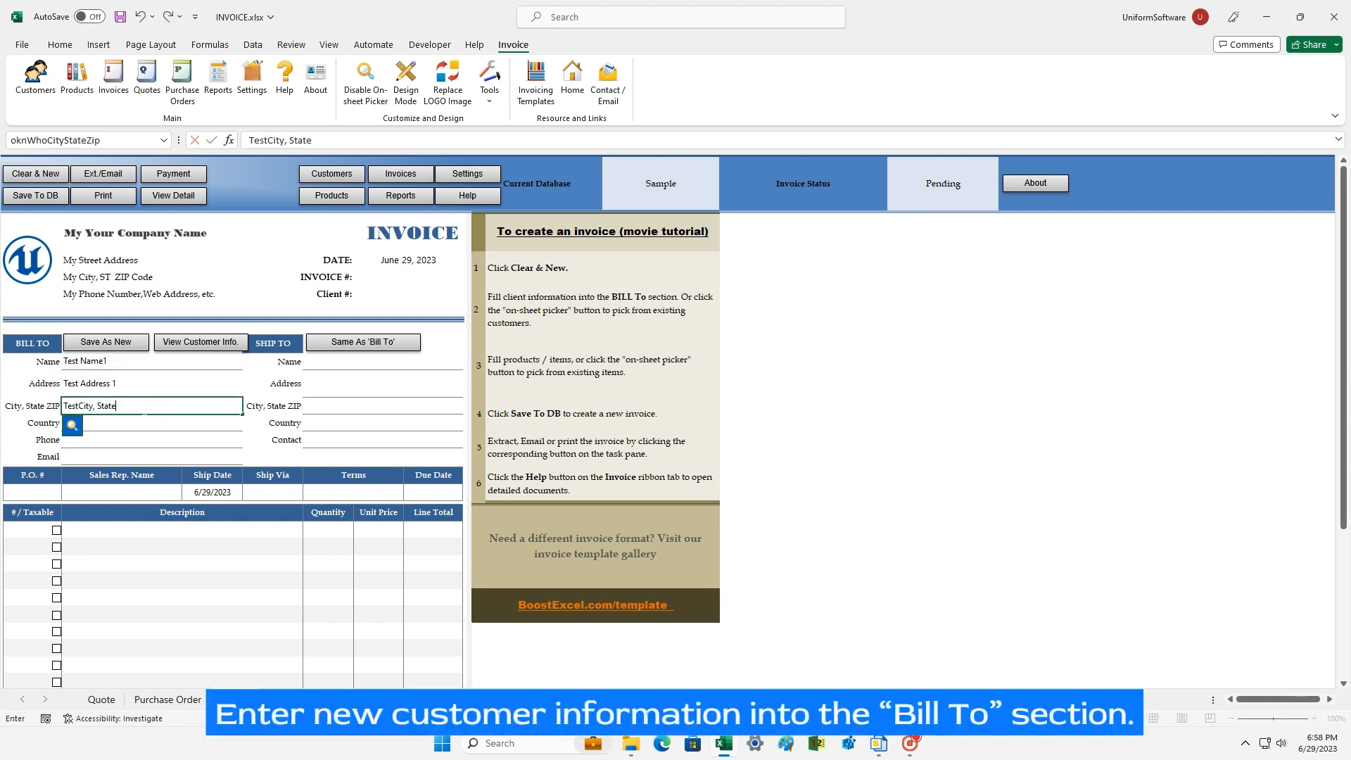
key("Return")
key("Return")
type("P12345678")
key("Return")
type("aa@test.com")
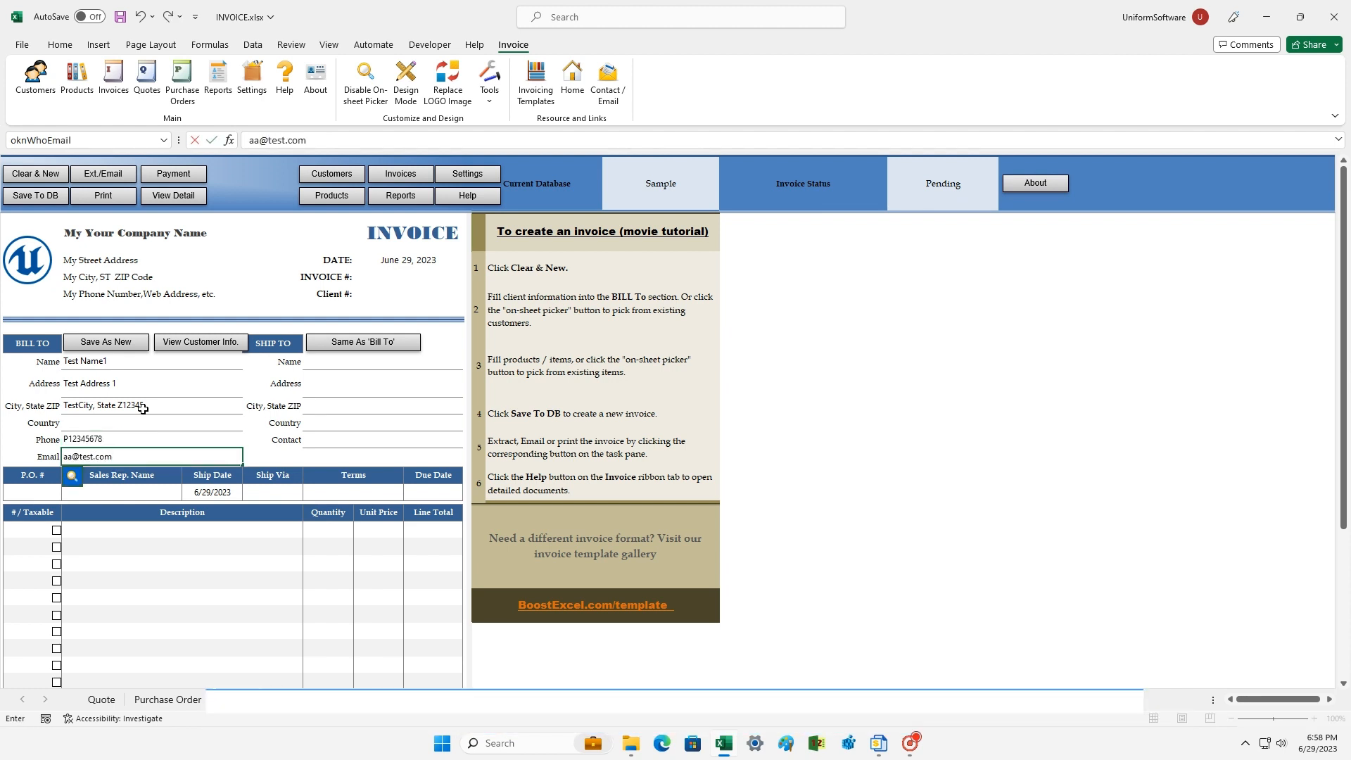
left_click(143, 408)
left_click(117, 536)
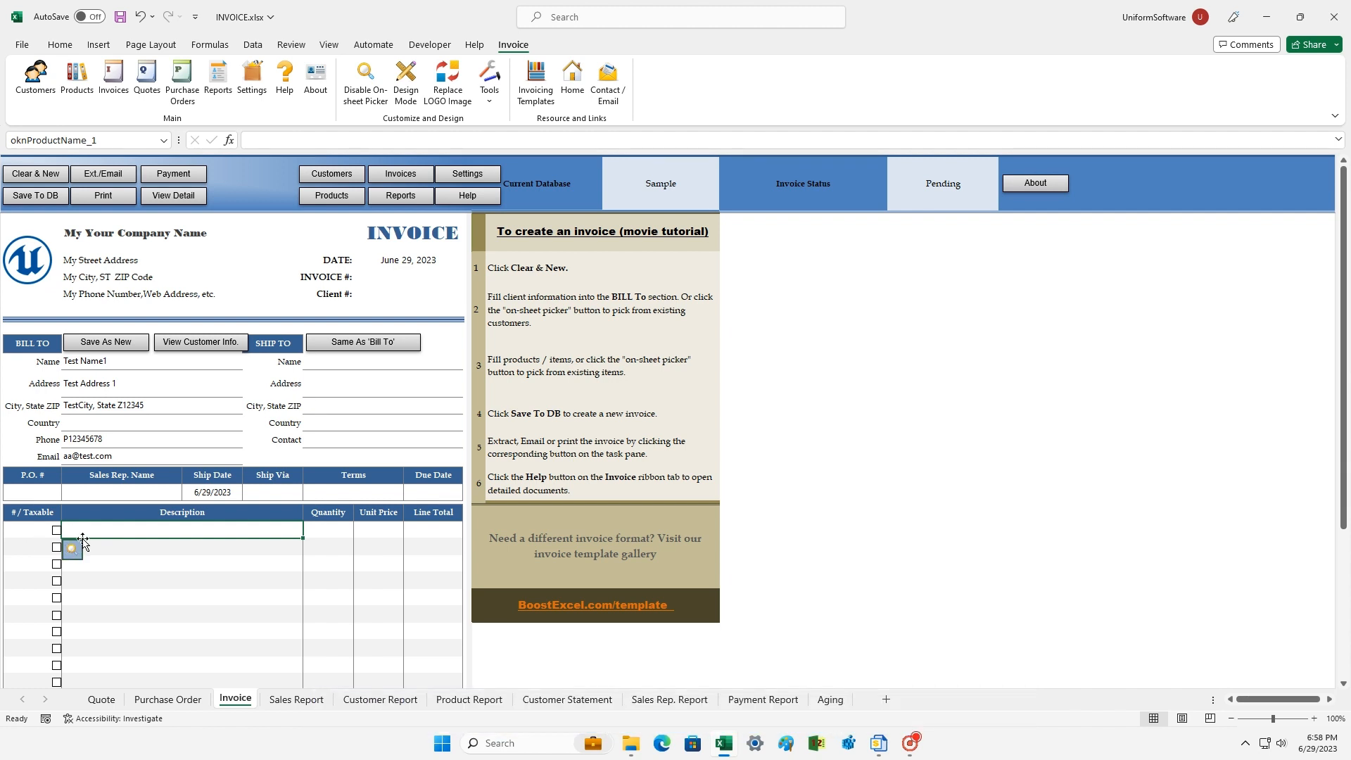
Step: Add Test Product 1 (P1000) and Test Product 3 (Non-taxable, P1002) as the first invoice lines
left_click(73, 548)
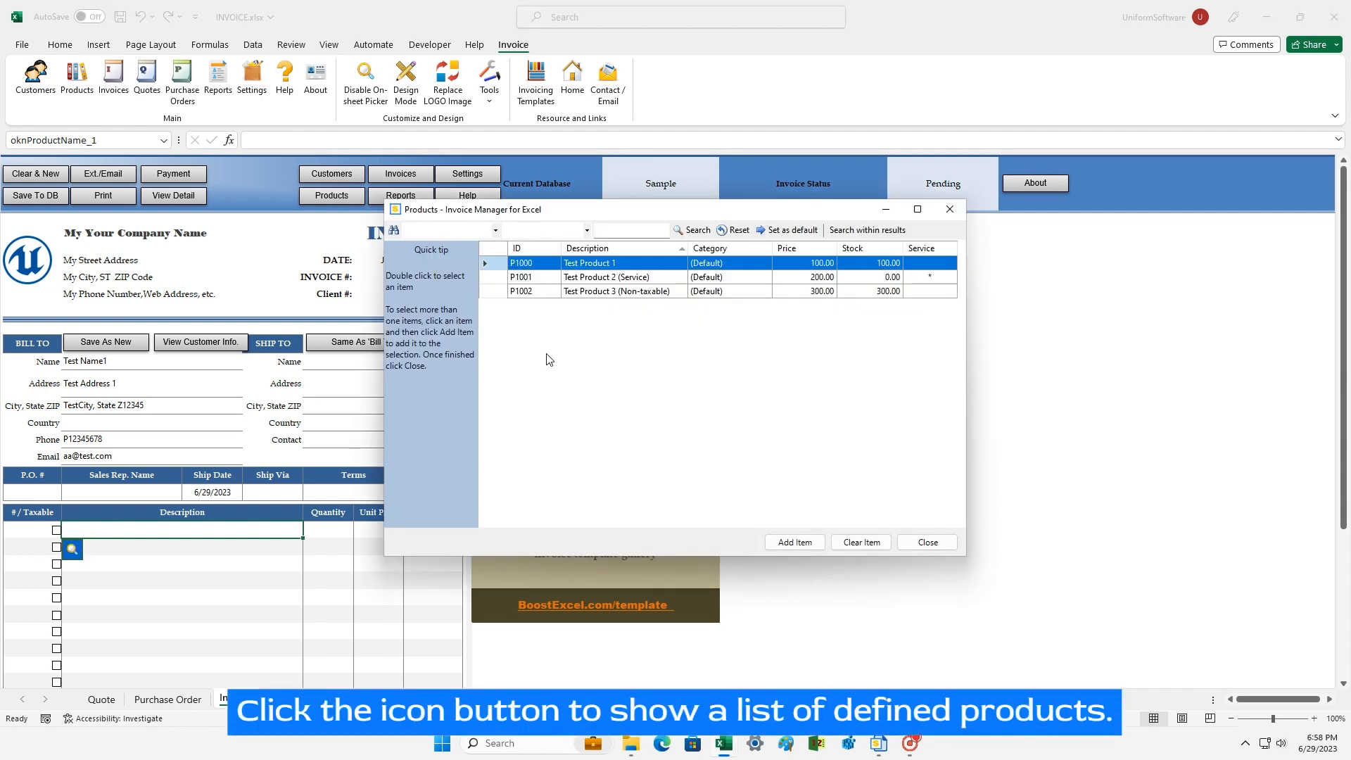
left_click_drag(562, 291, 558, 261)
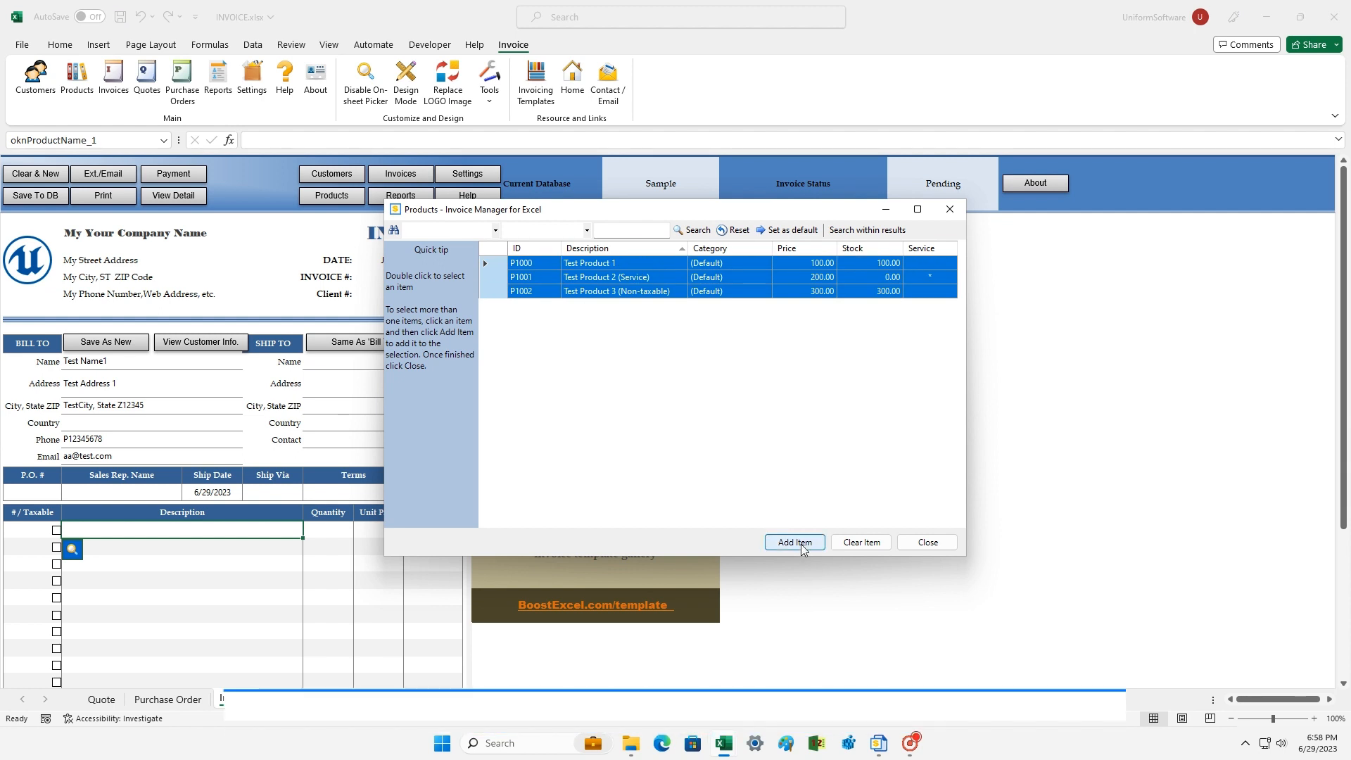
left_click(614, 294)
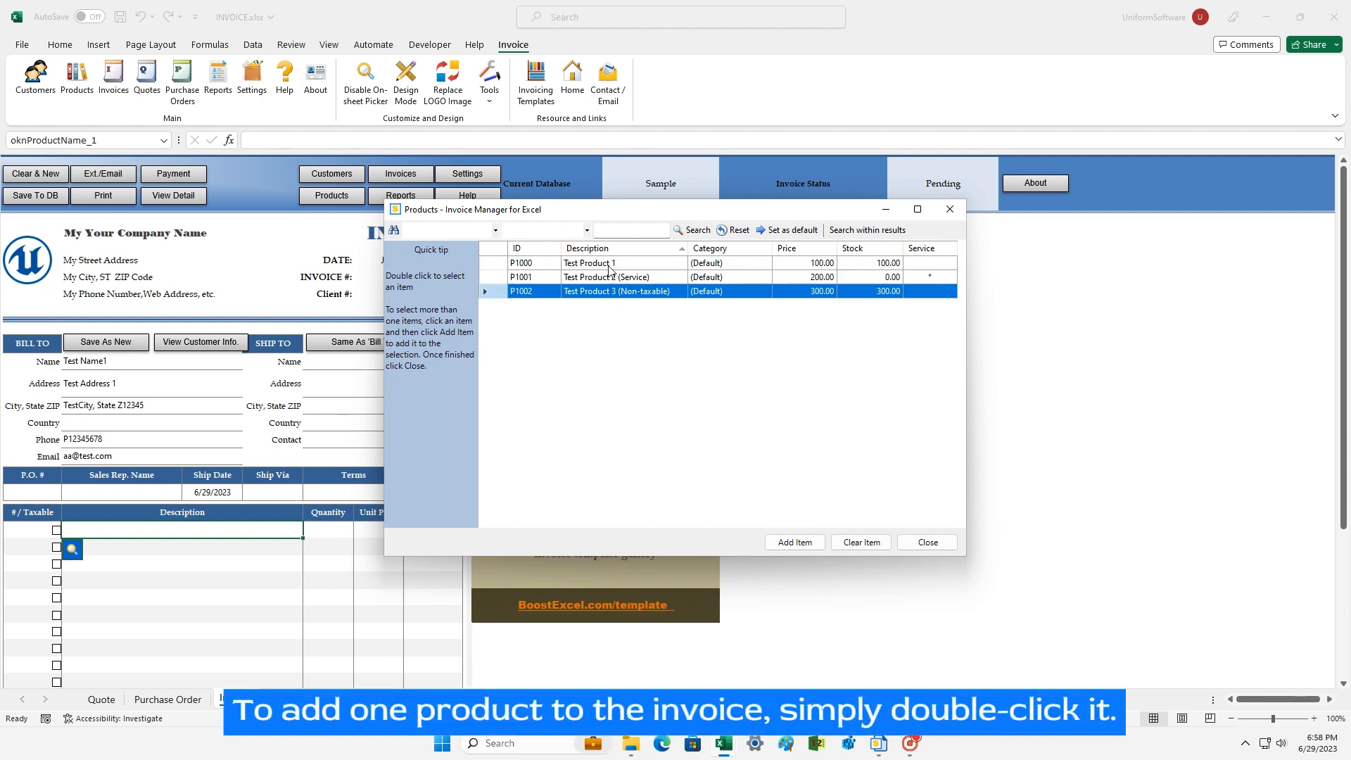
left_click(611, 266)
left_click(782, 544)
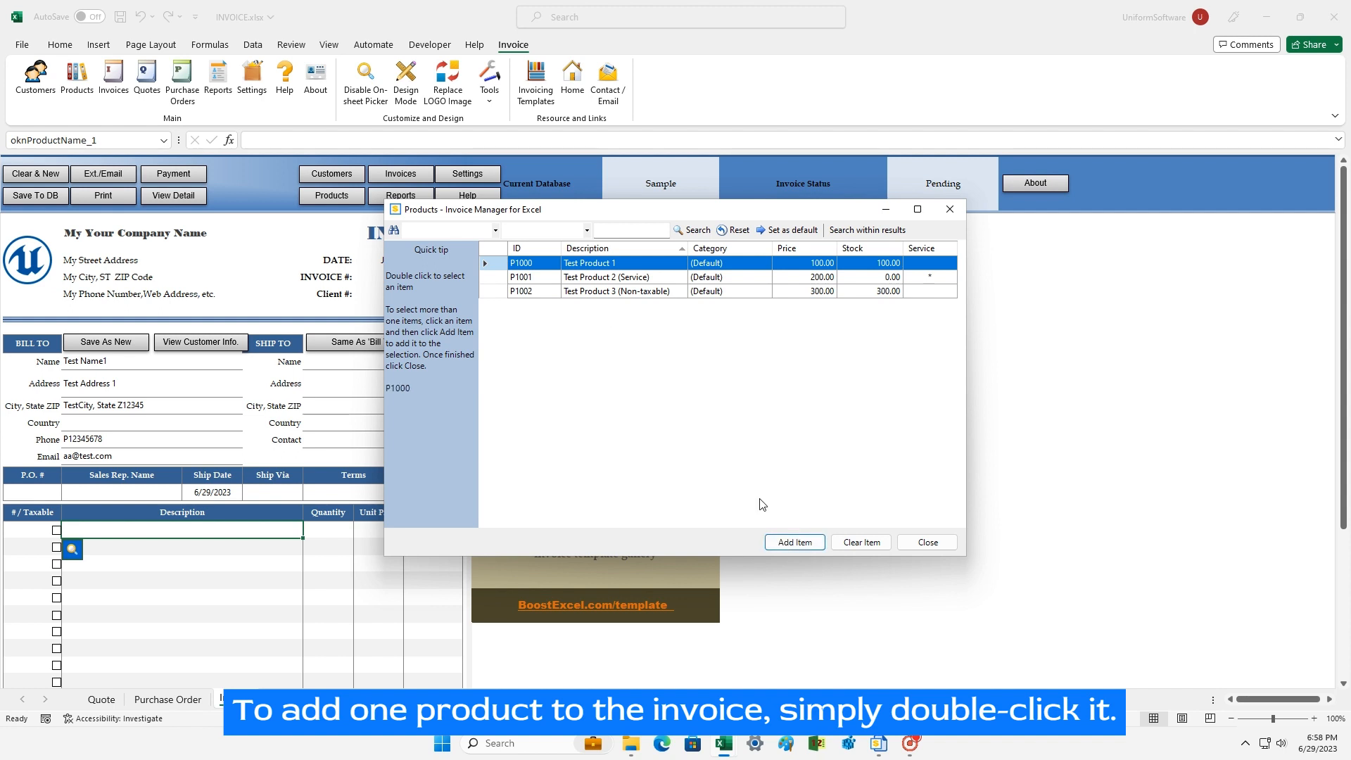
left_click(624, 291)
left_click(788, 542)
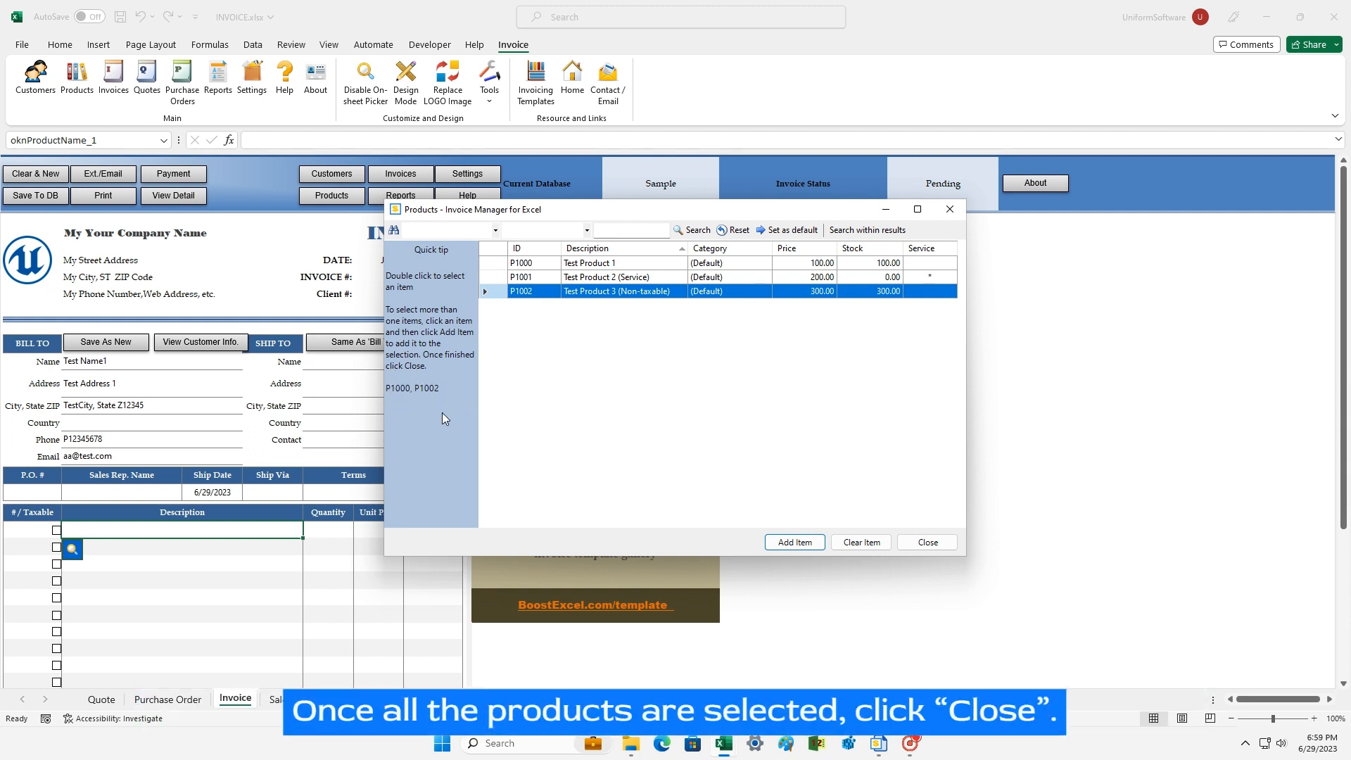
left_click(914, 546)
Step: Put Test Product 2 (Service, P1001) on the third invoice line
left_click(168, 564)
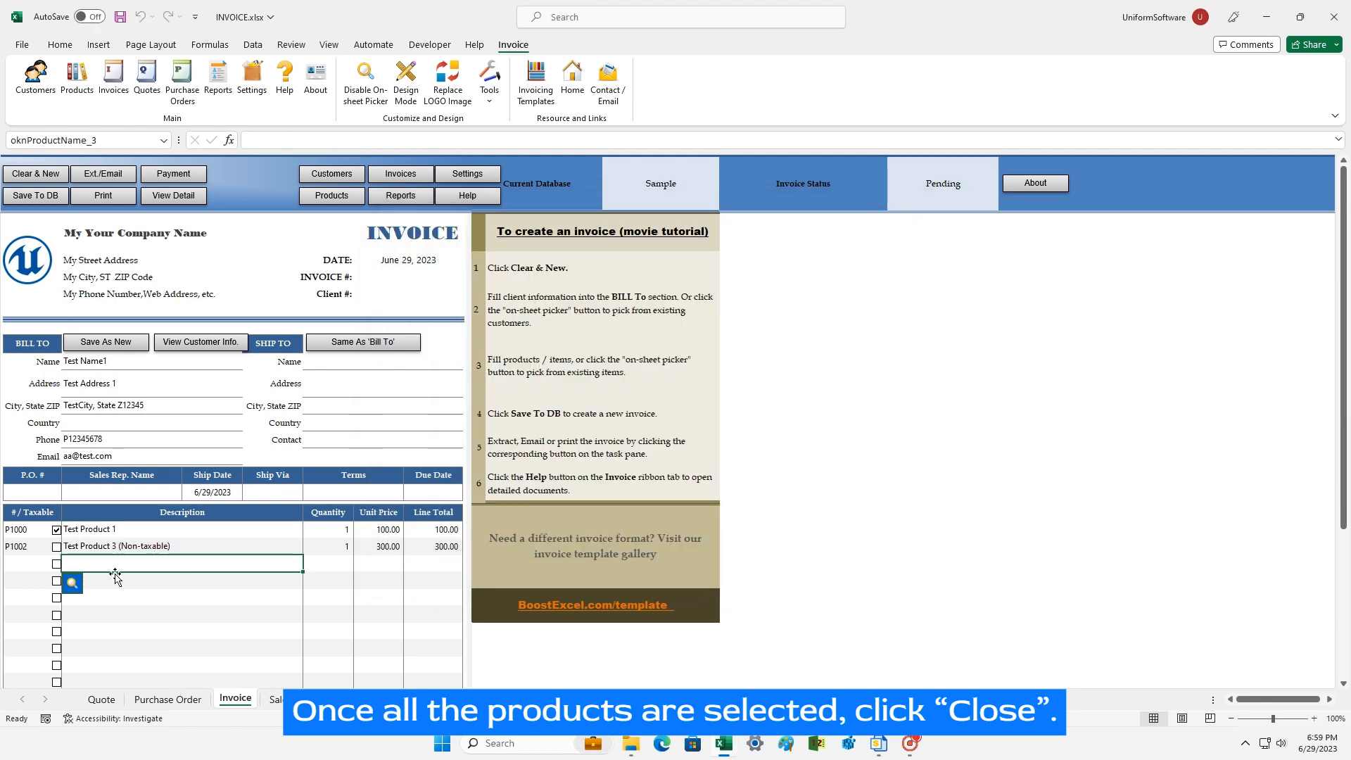
left_click(79, 586)
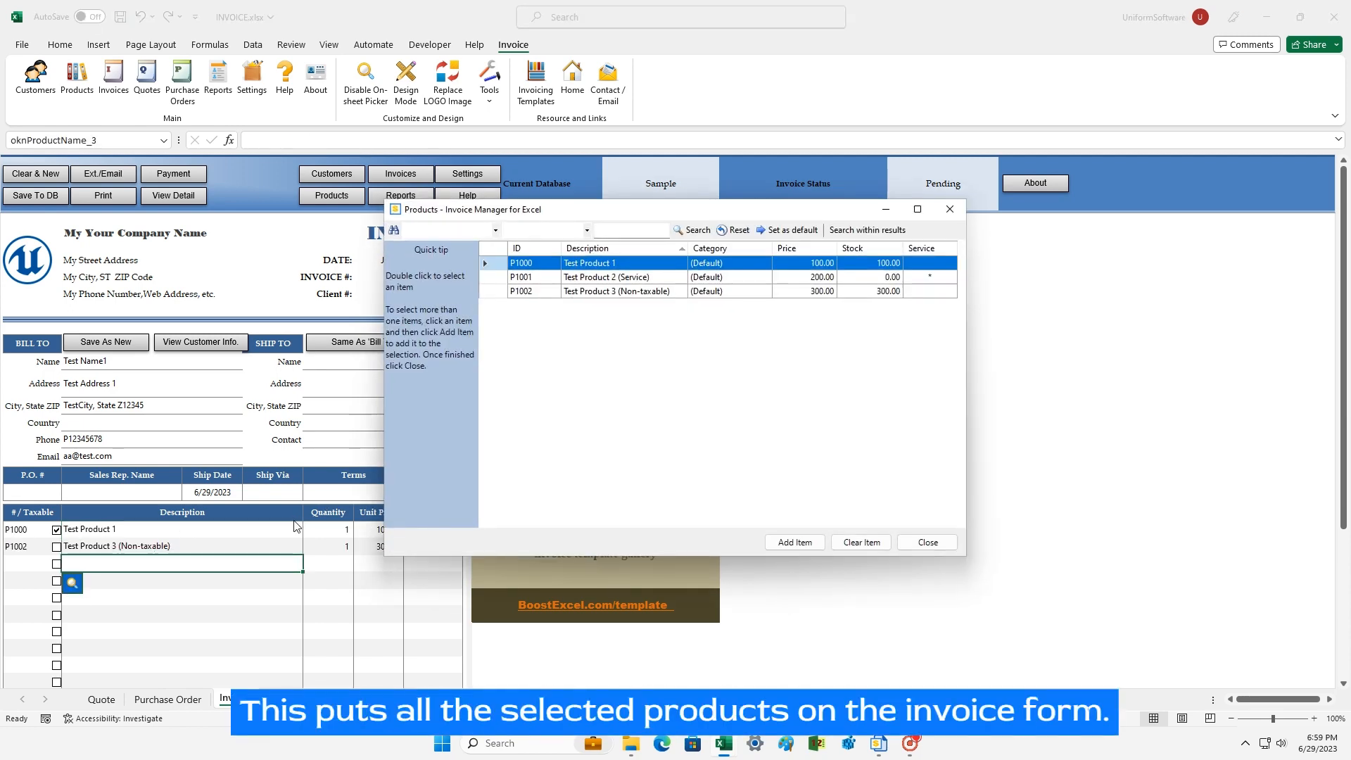
left_click(598, 278)
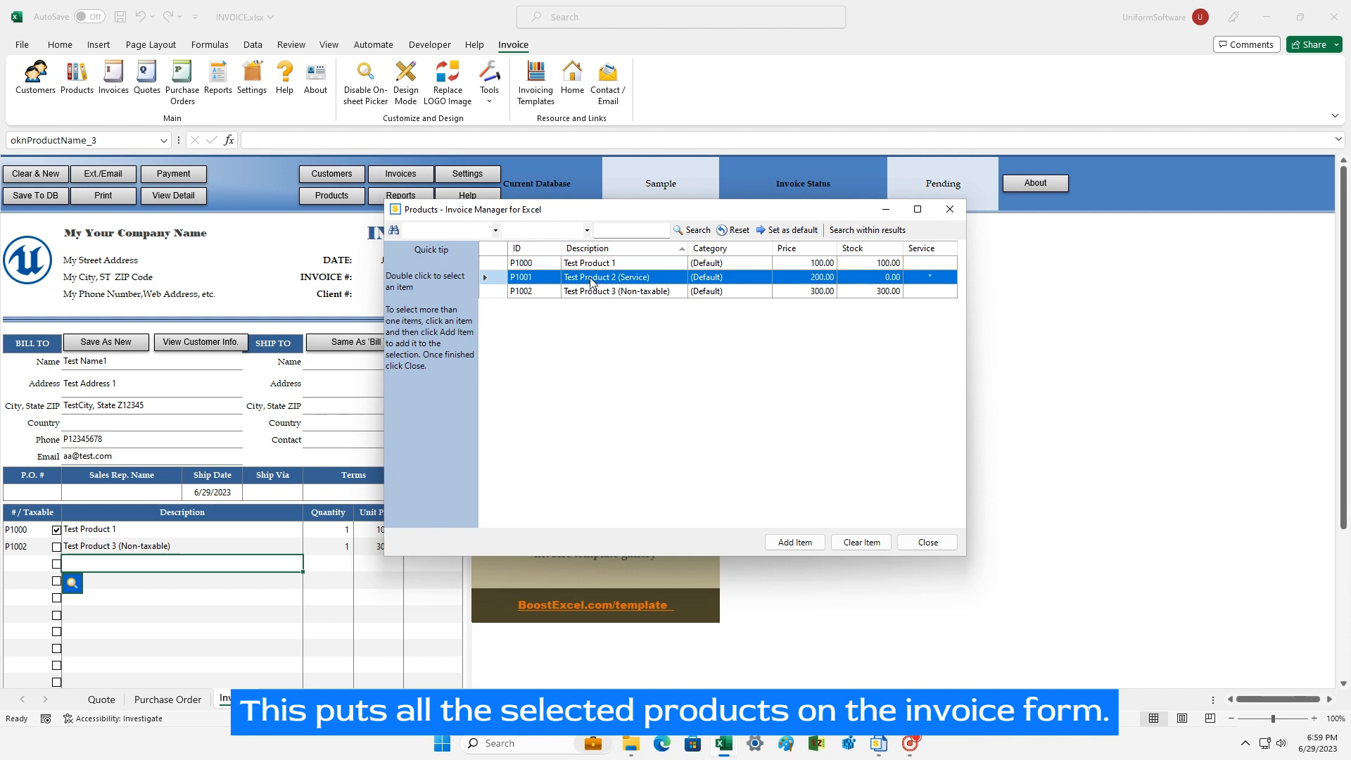
double_click(590, 278)
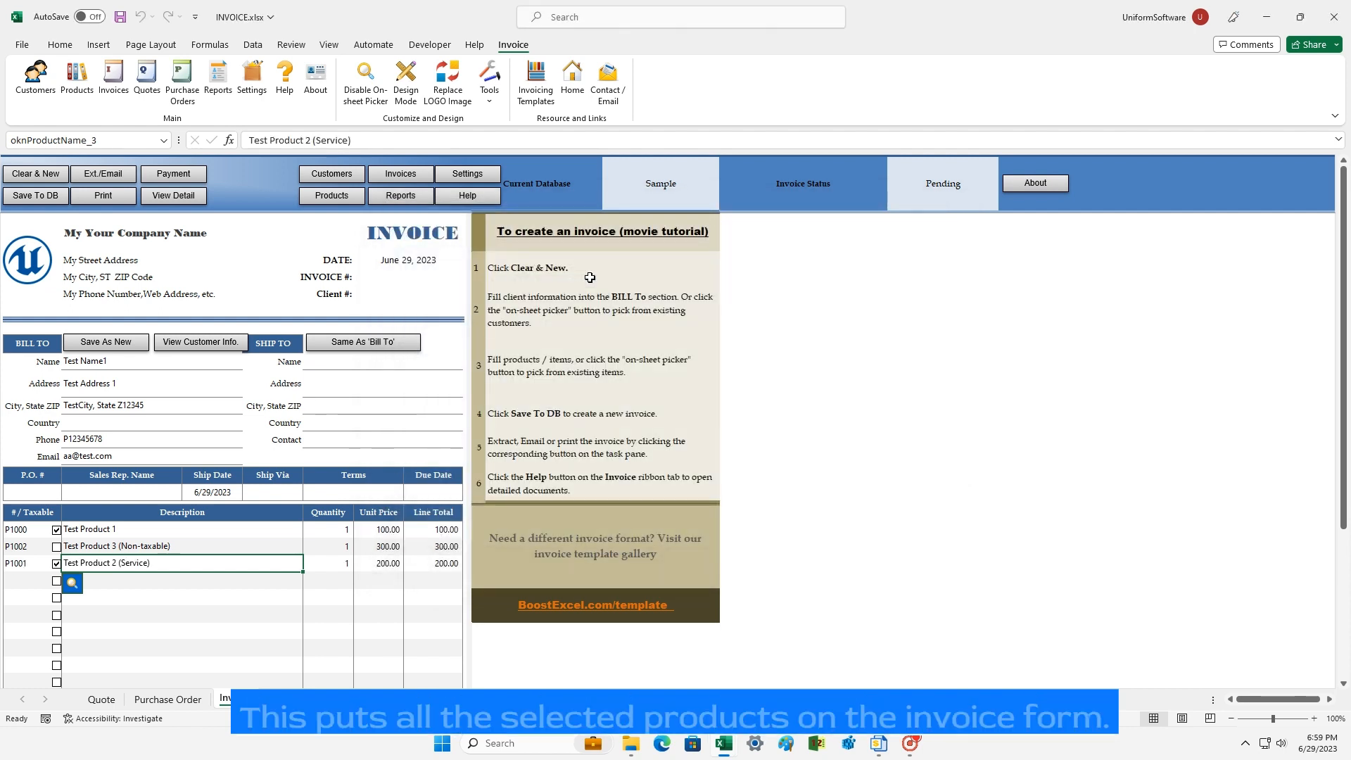
left_click(342, 533)
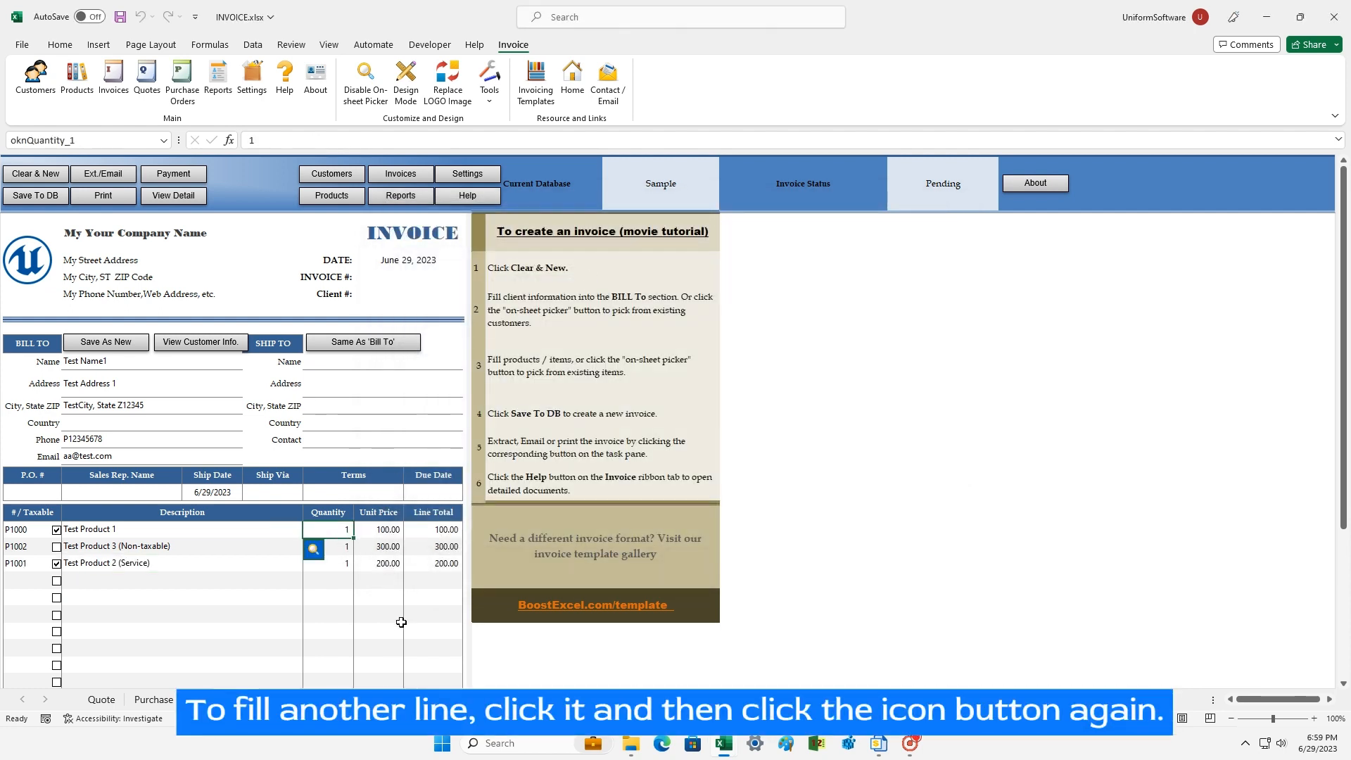
Step: Set the second and third item quantities to 2 and 3, then save the invoice to the database as INV1002
key("Down")
type("2")
key("Return")
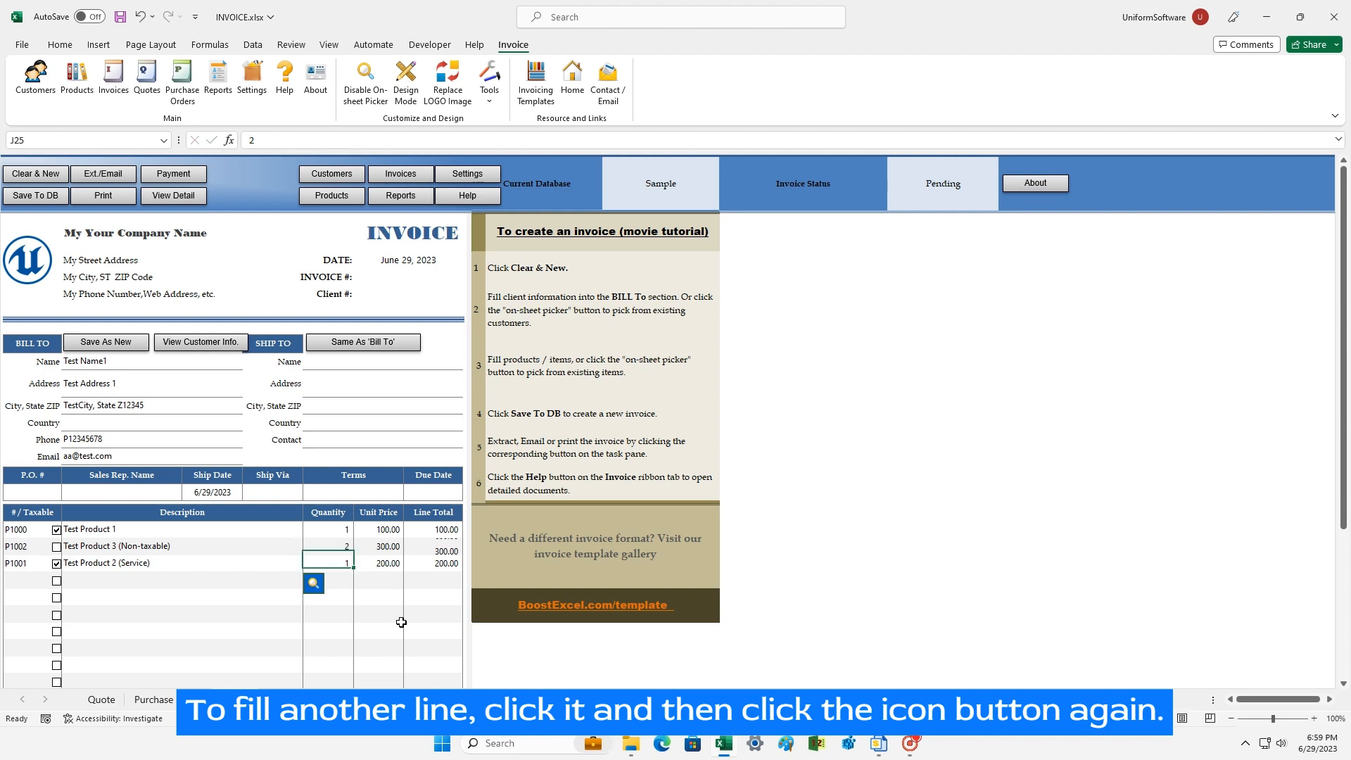
type("3")
key("Return")
scroll(408, 605, "down", 3)
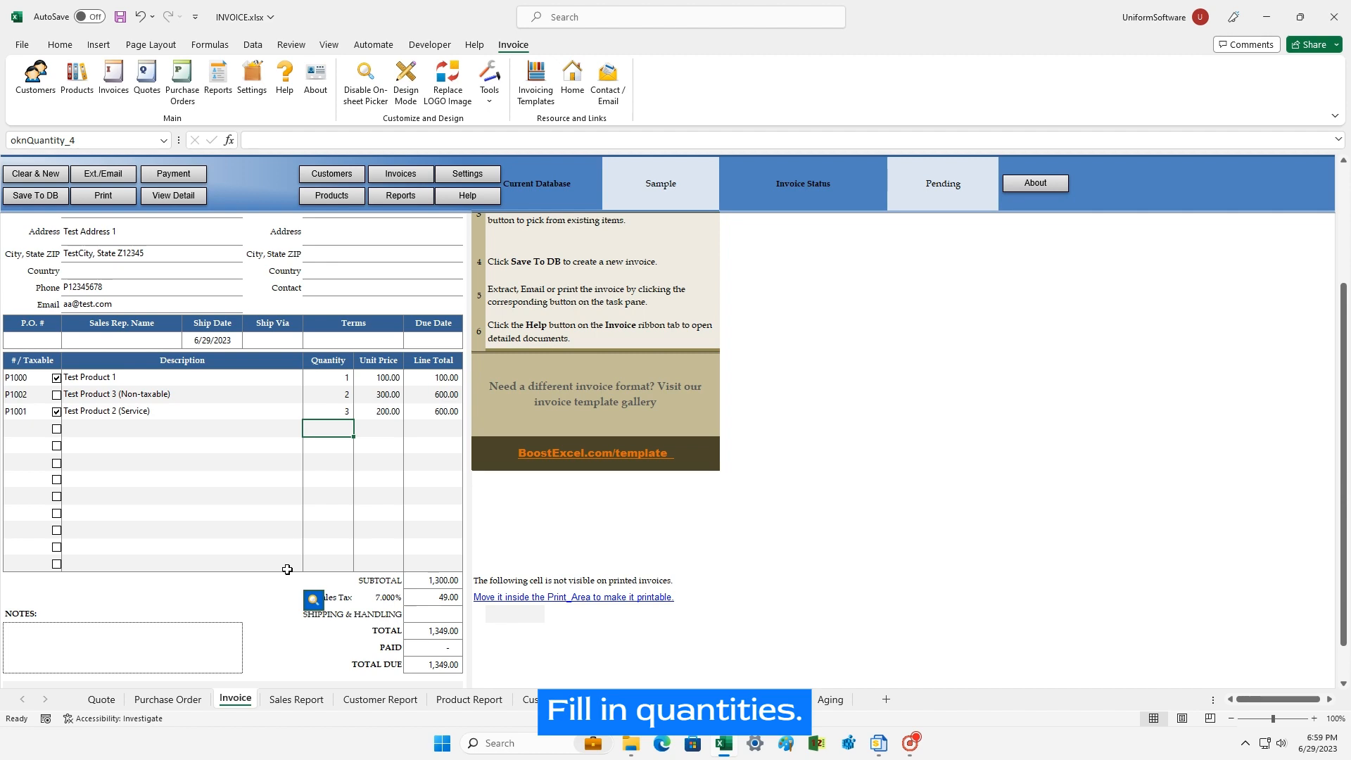
scroll(287, 569, "up", 3)
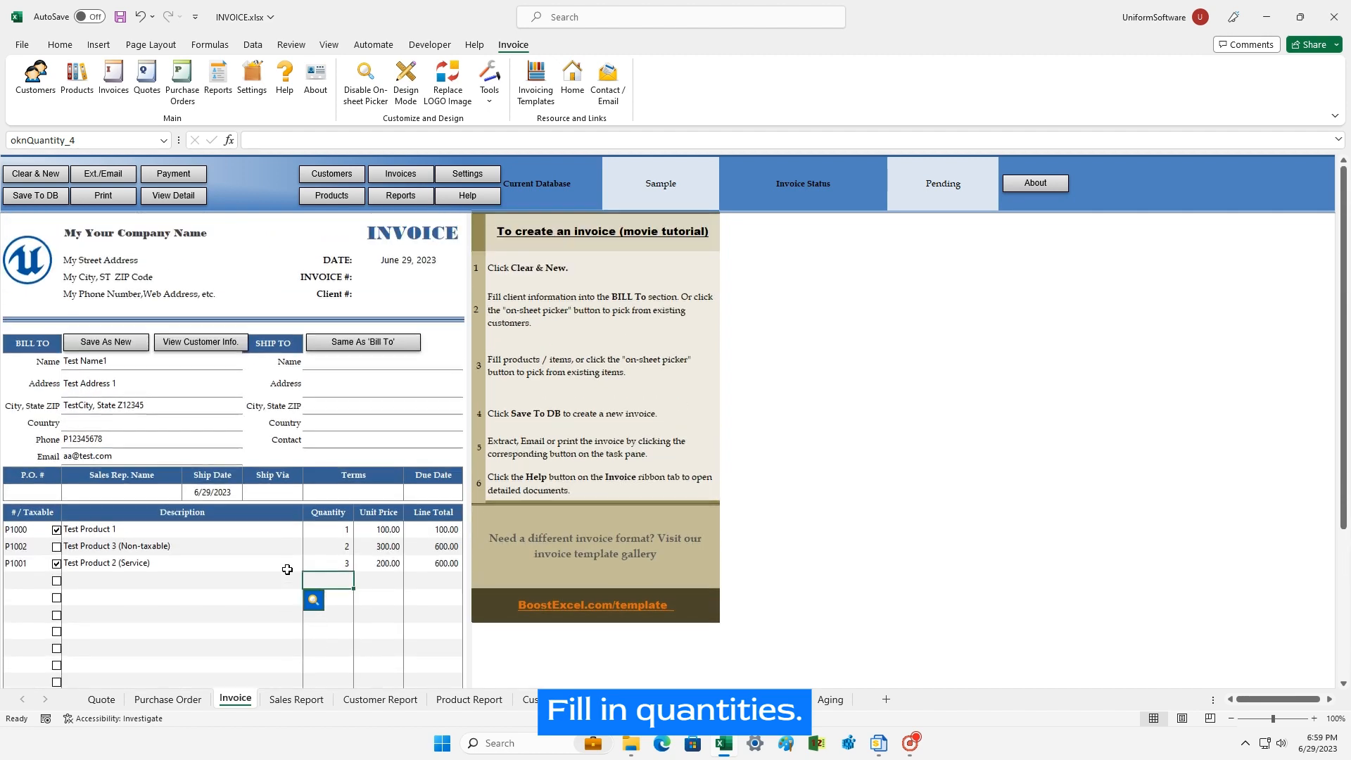
left_click(119, 402)
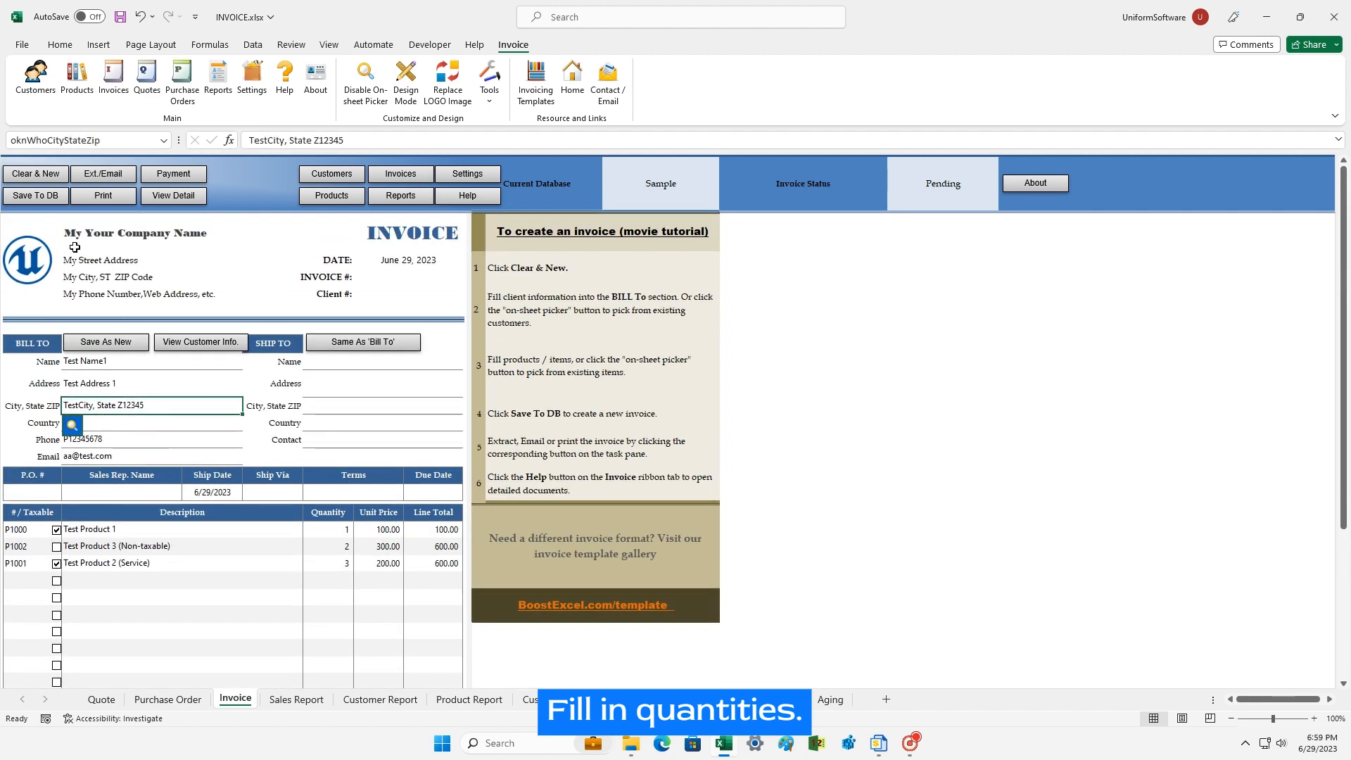
left_click(49, 197)
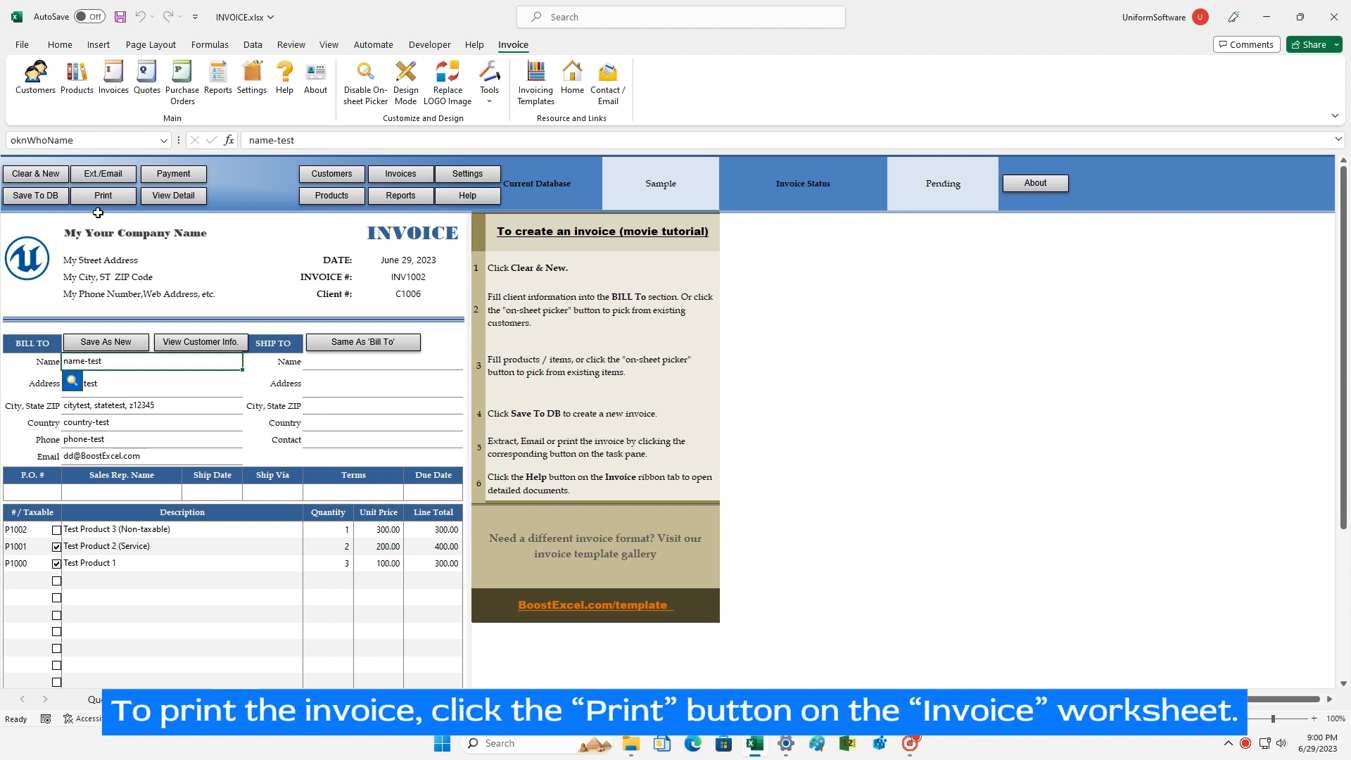
left_click(97, 421)
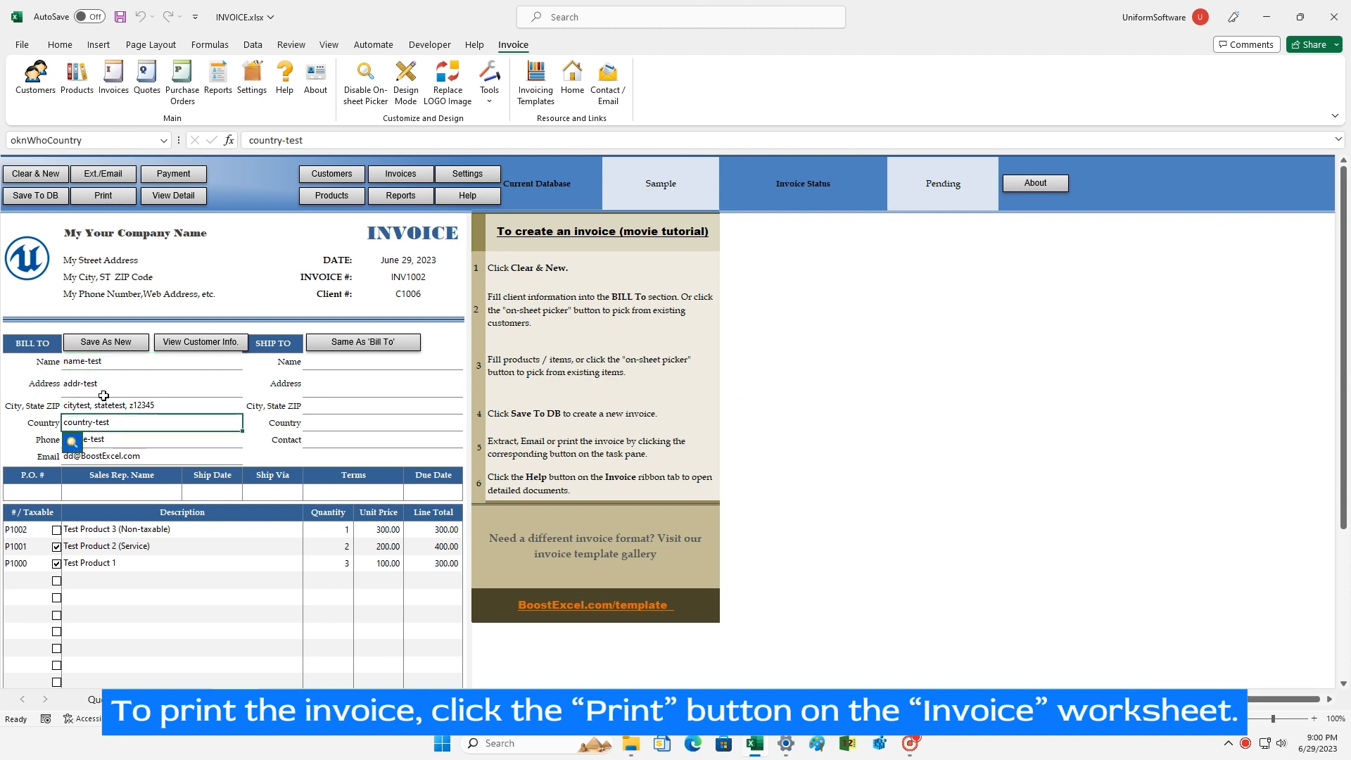
left_click(99, 377)
left_click(21, 44)
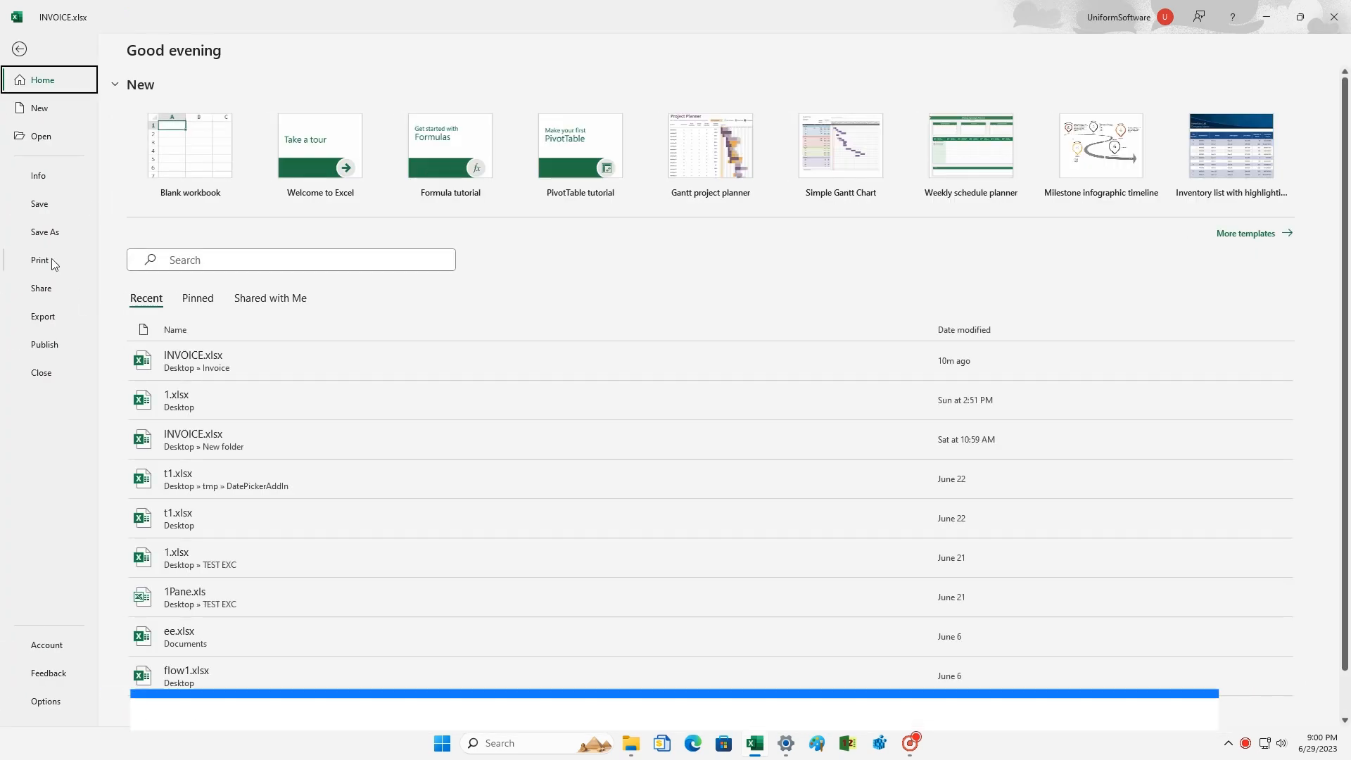
left_click(40, 260)
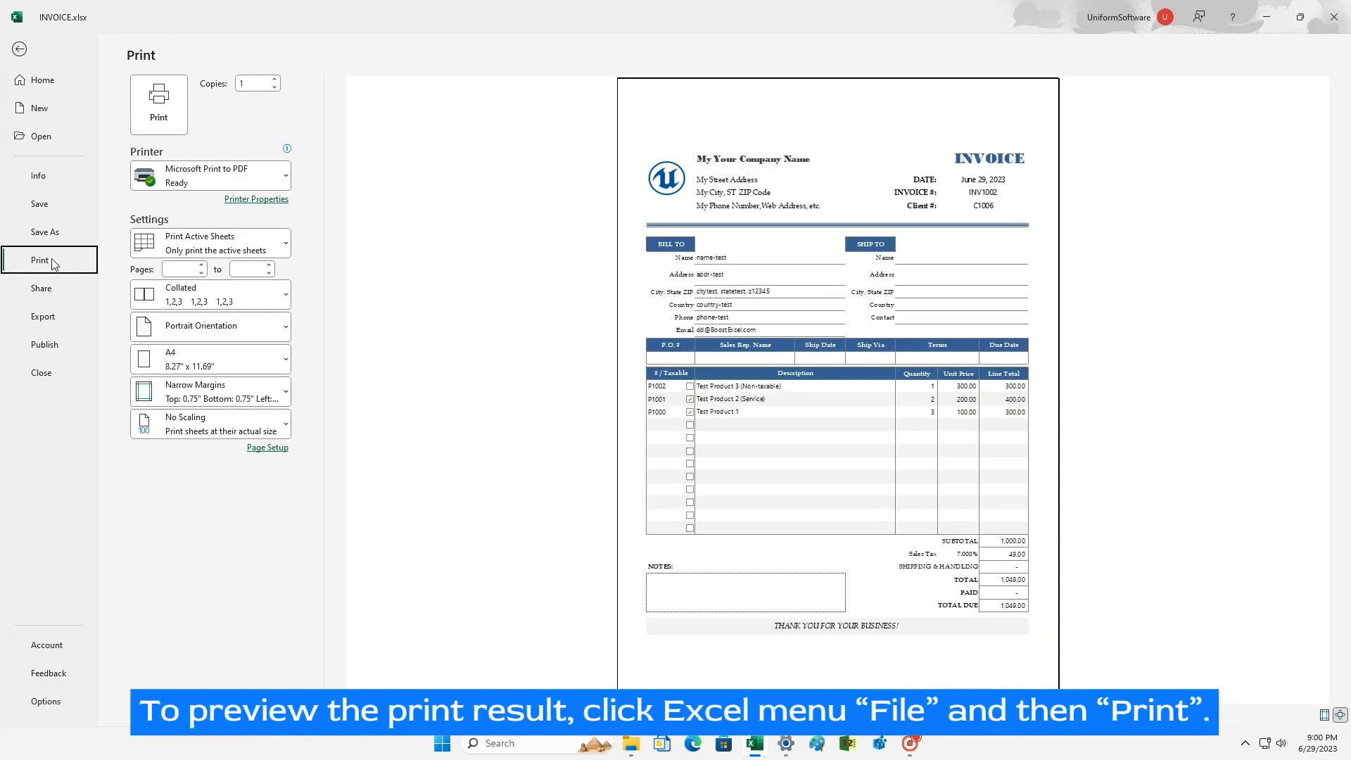
key("Escape")
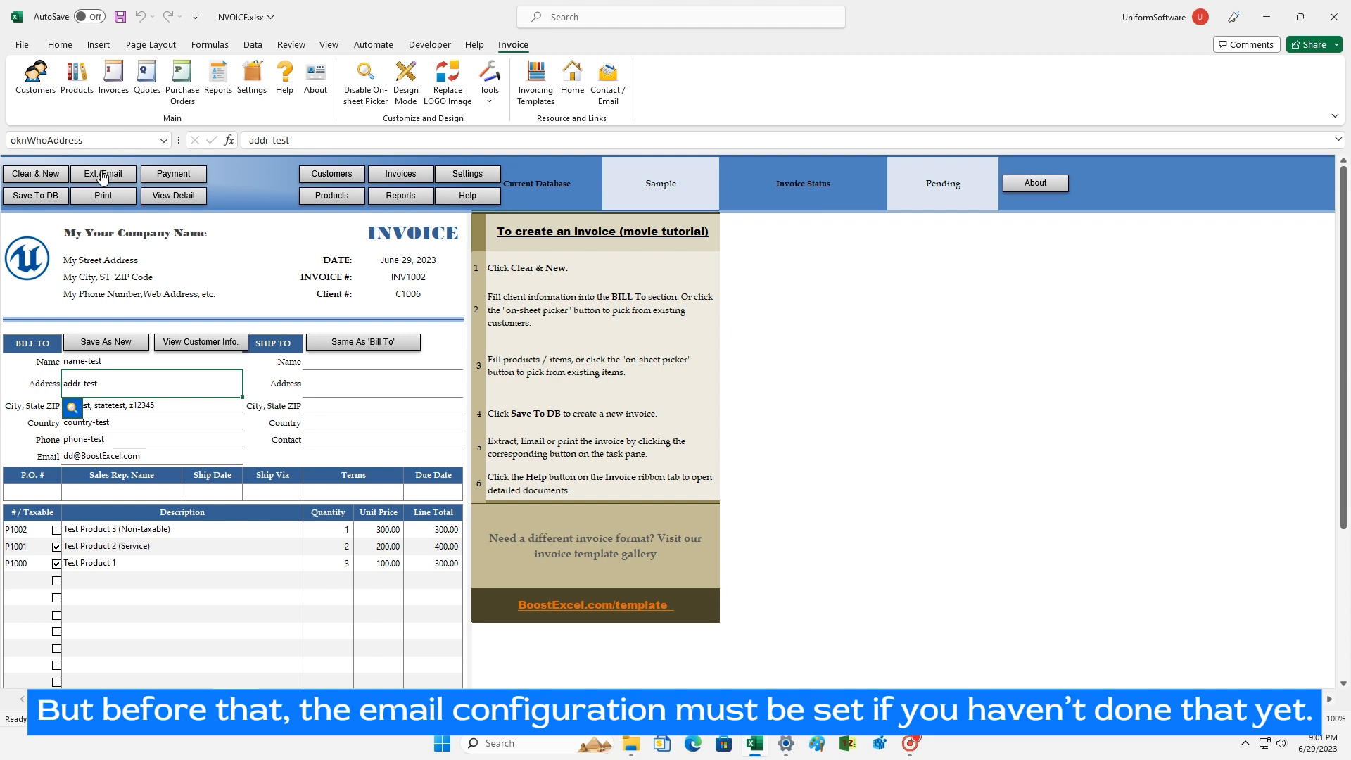
Step: Show the add-in's Extract/Email settings, with email sending, port 587 and PDF format
left_click(456, 179)
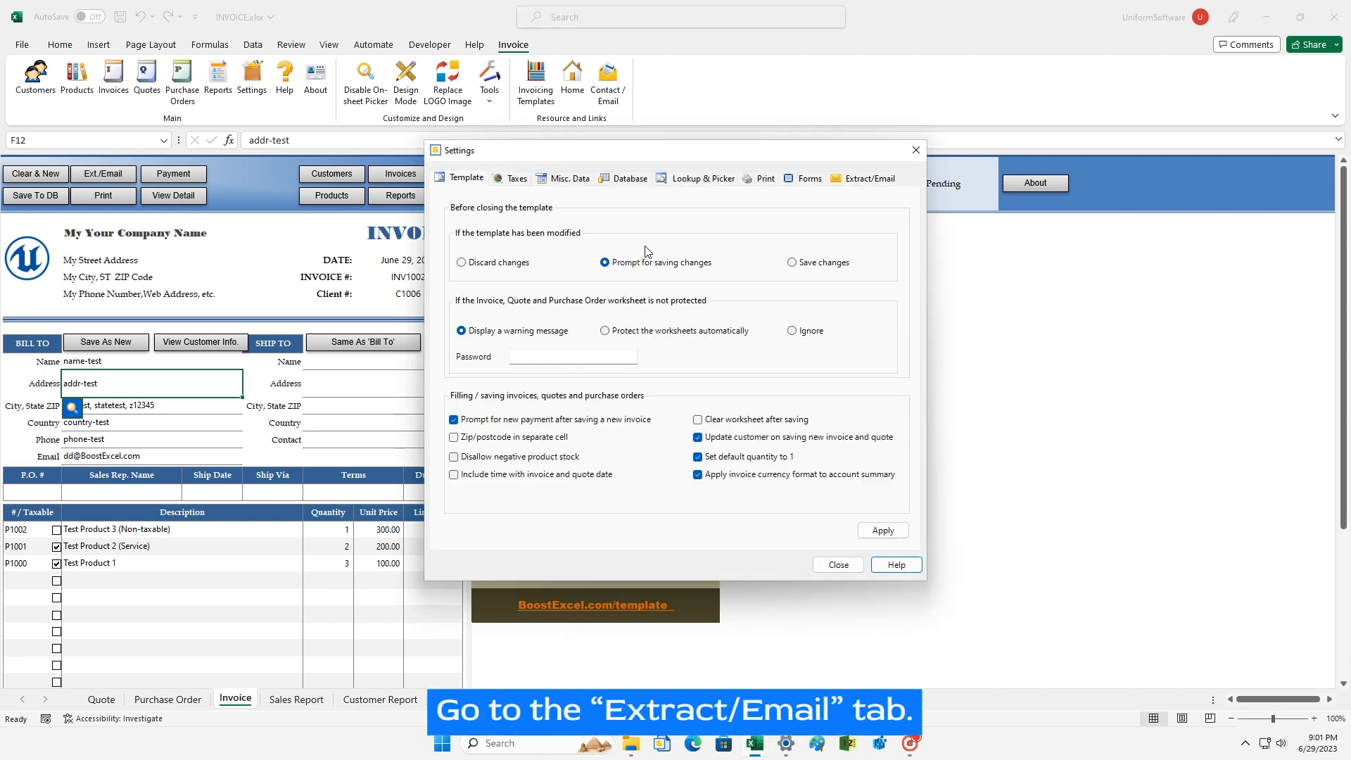
left_click(851, 181)
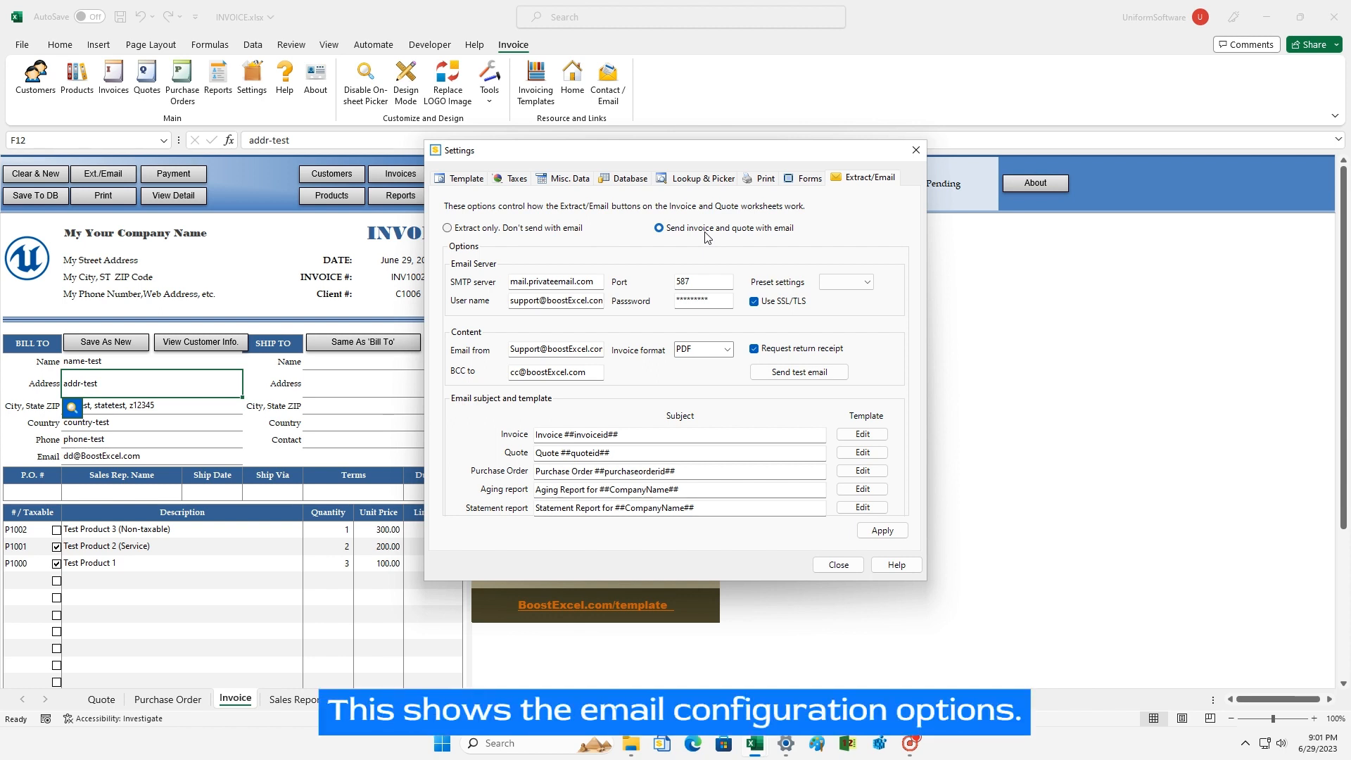
left_click(562, 284)
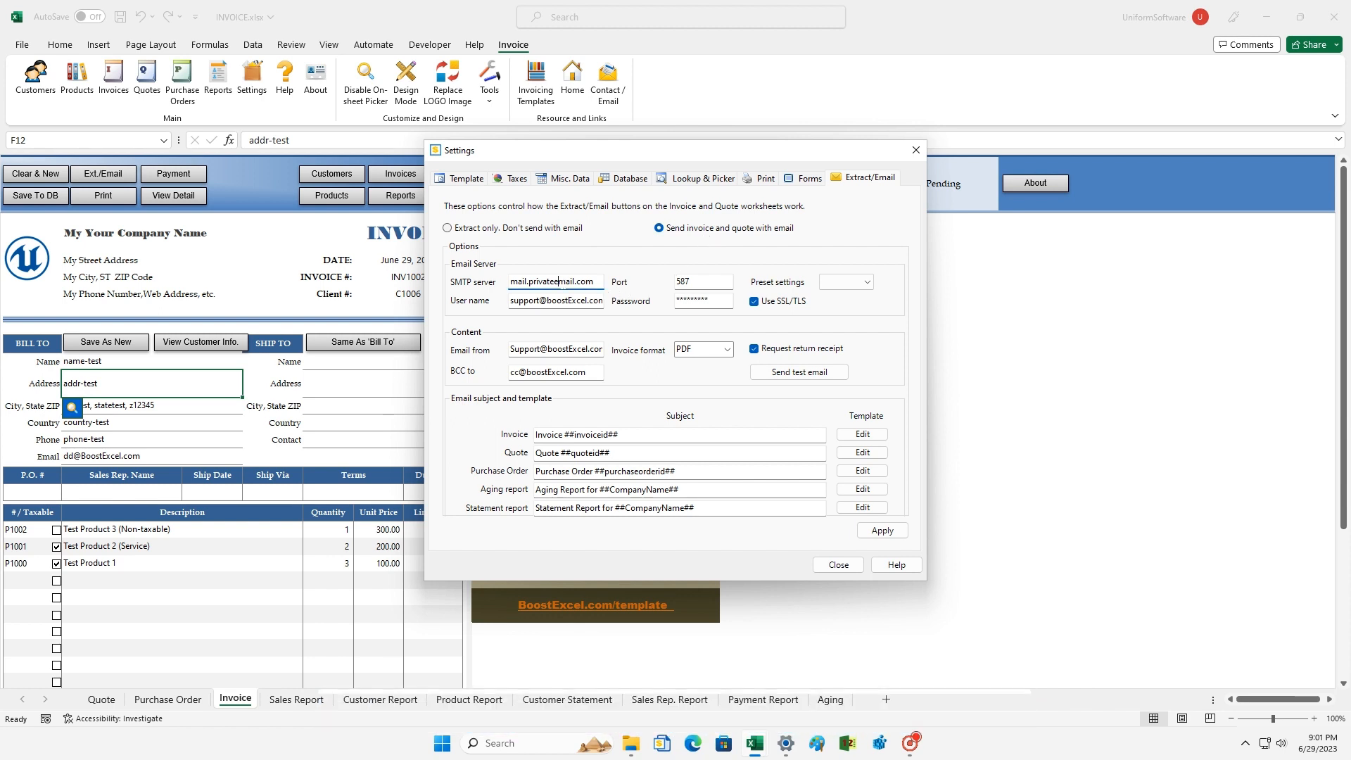
double_click(562, 284)
left_click(562, 284)
double_click(562, 283)
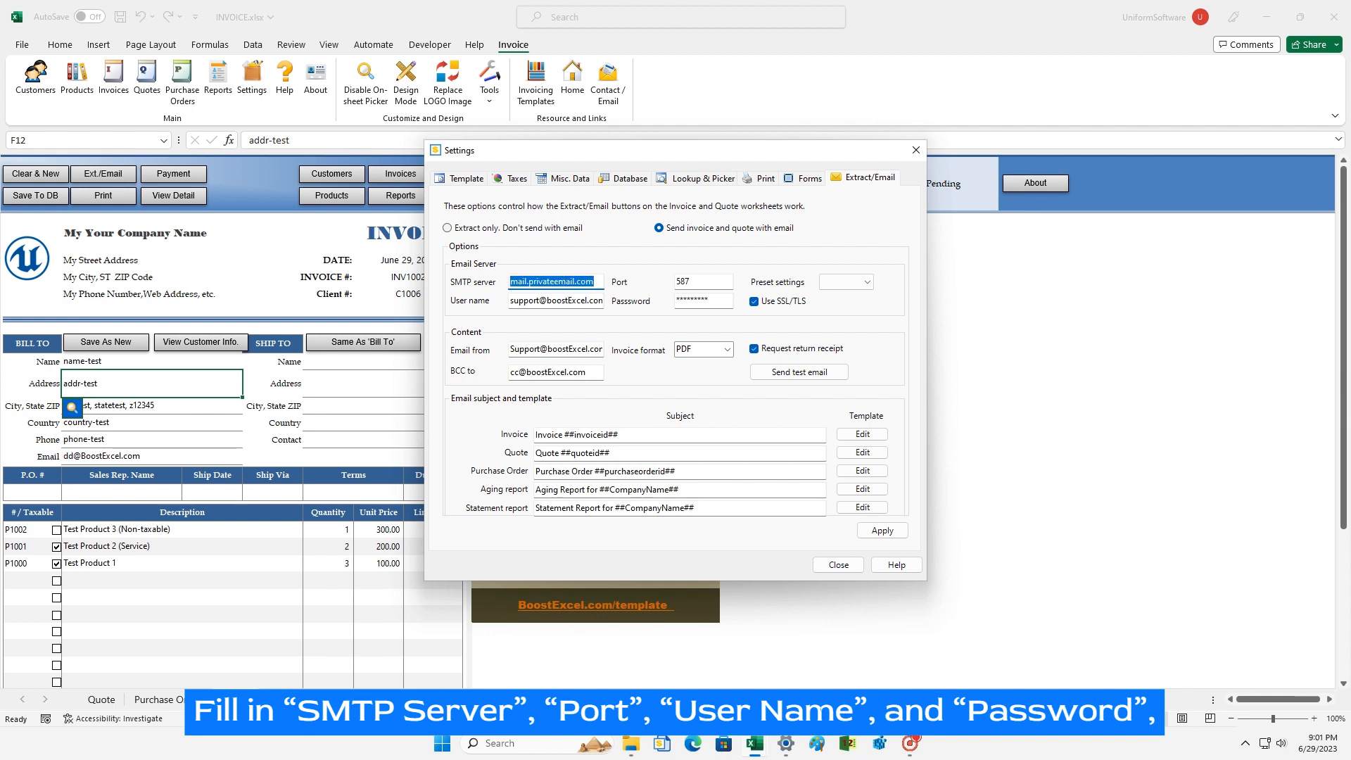
key("Tab")
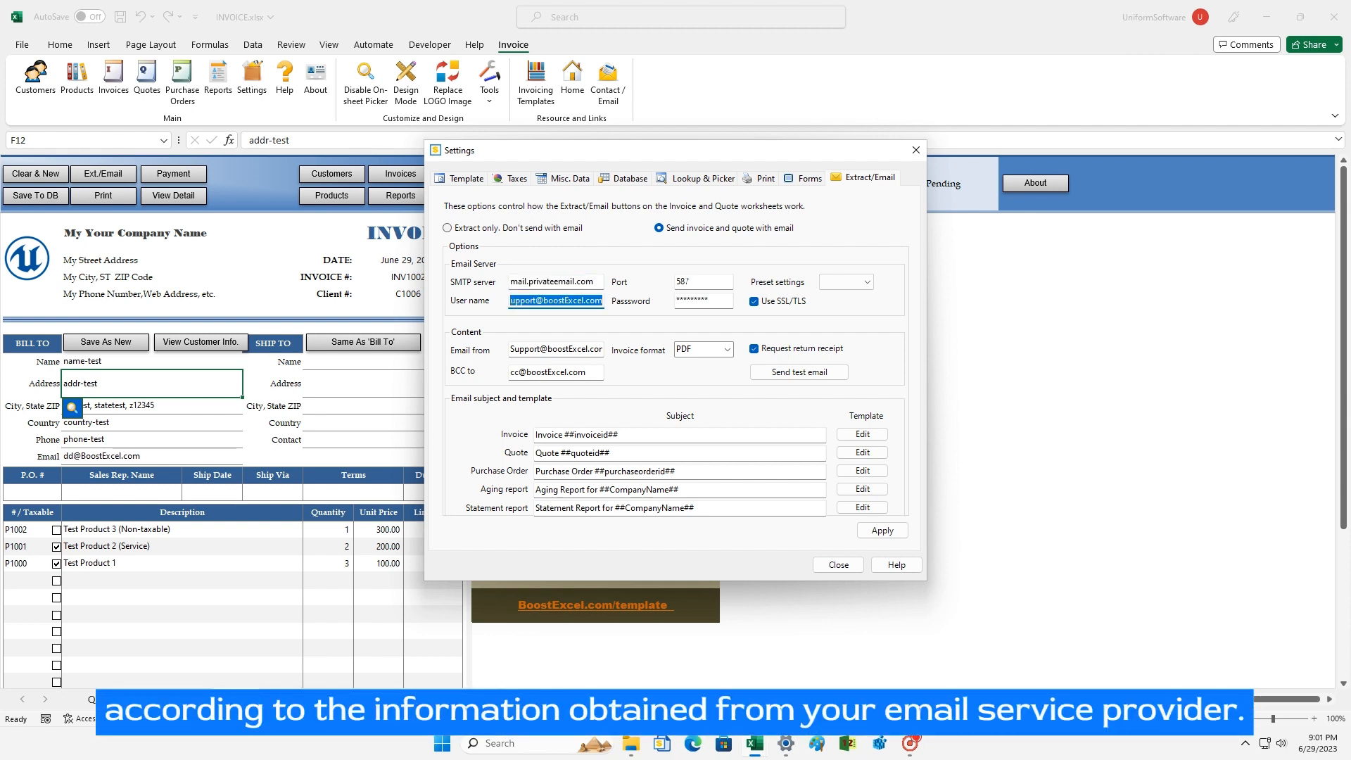
left_click(687, 282)
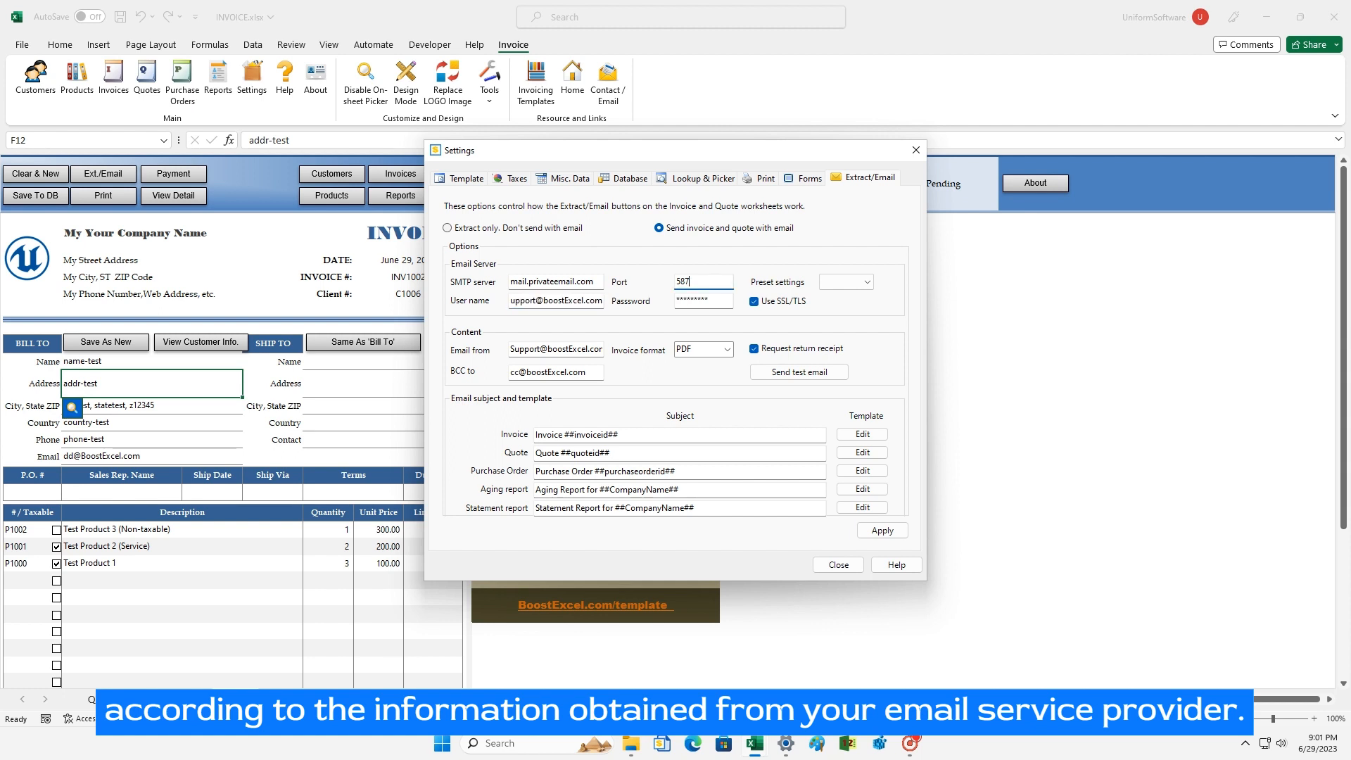
left_click(687, 301)
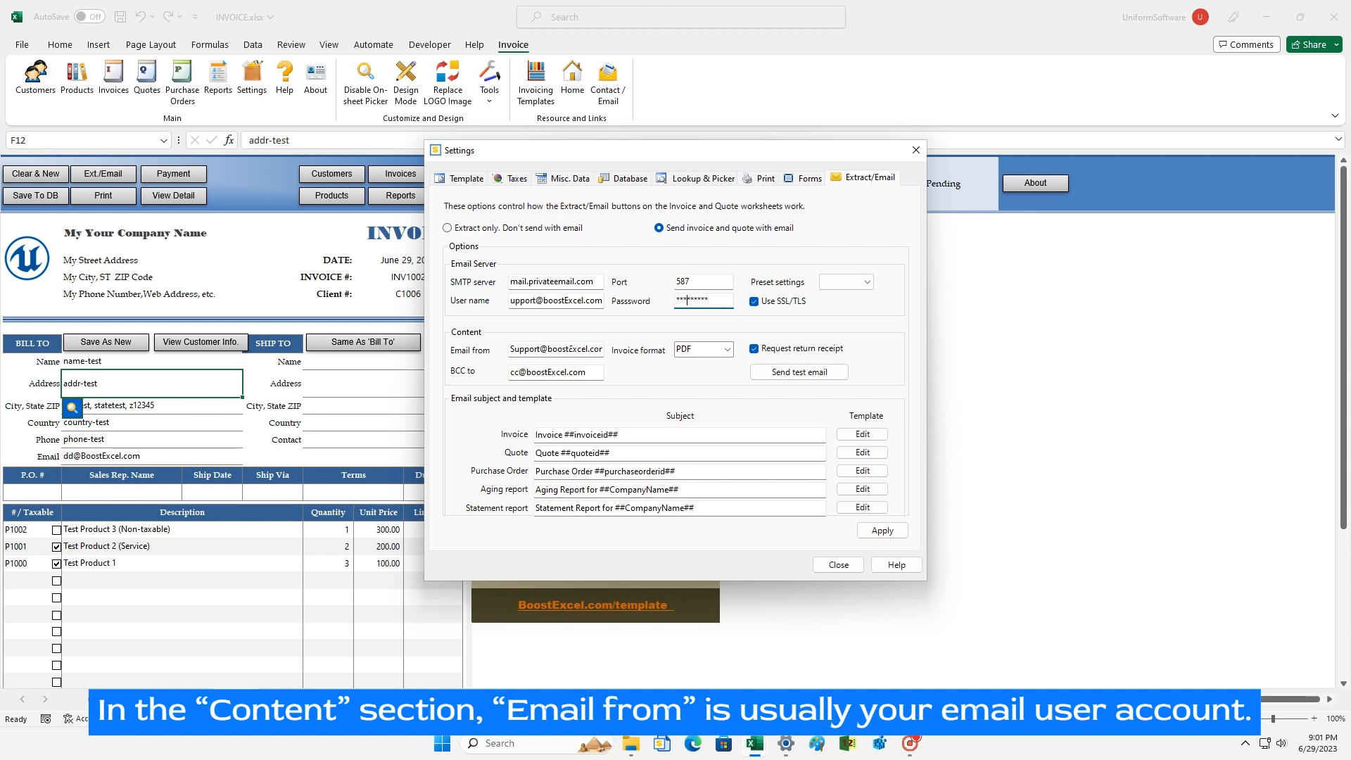
left_click(563, 349)
left_click(561, 370)
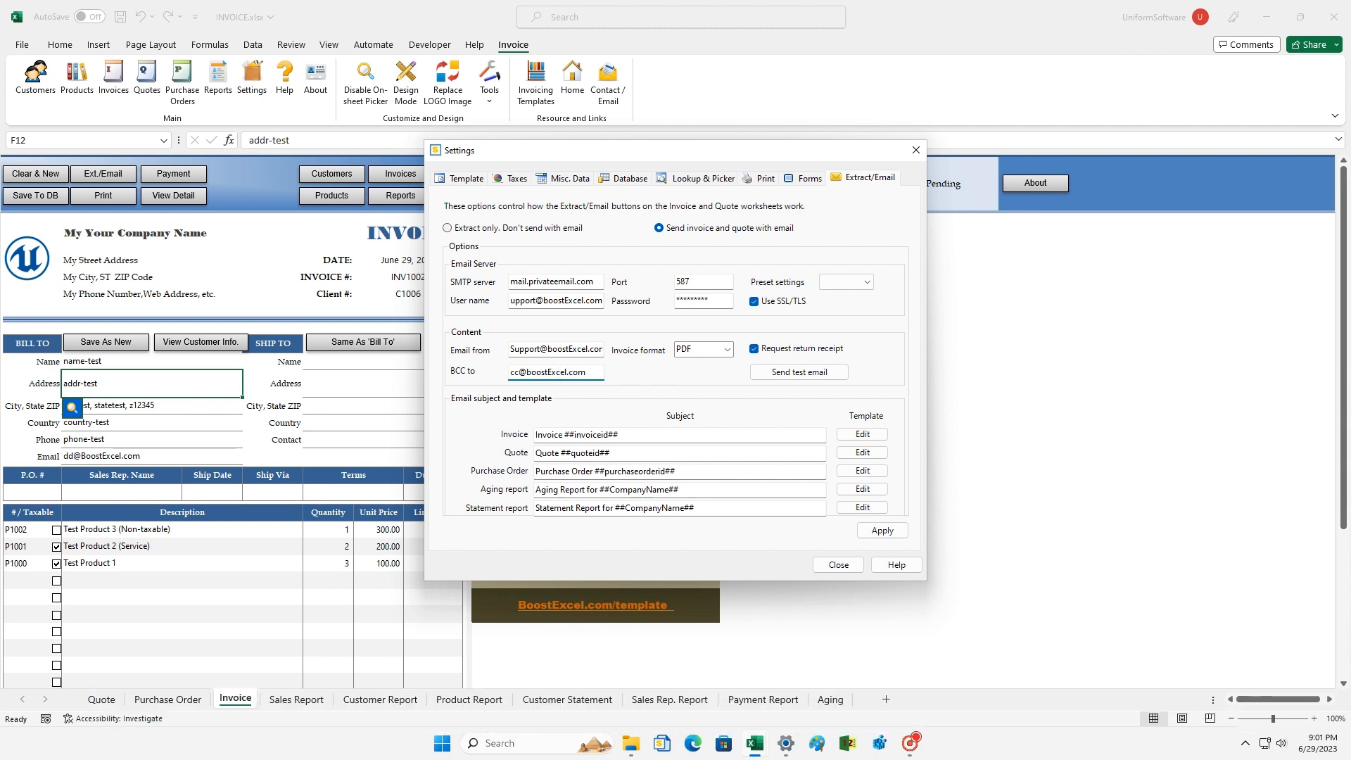
Step: Keep PDF as the invoice format, check the ##invoiceid## subject placeholder, and open email-template.txt for editing
left_click(727, 349)
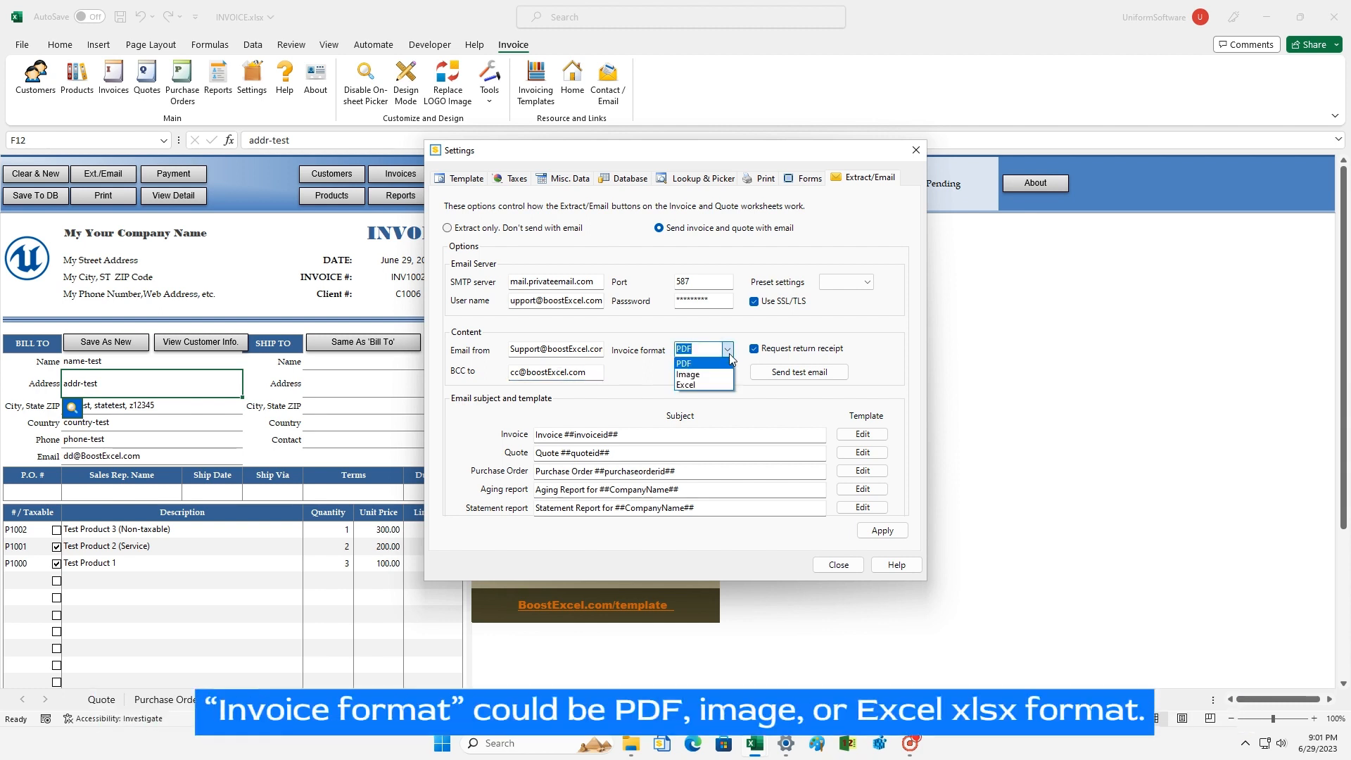
left_click(728, 354)
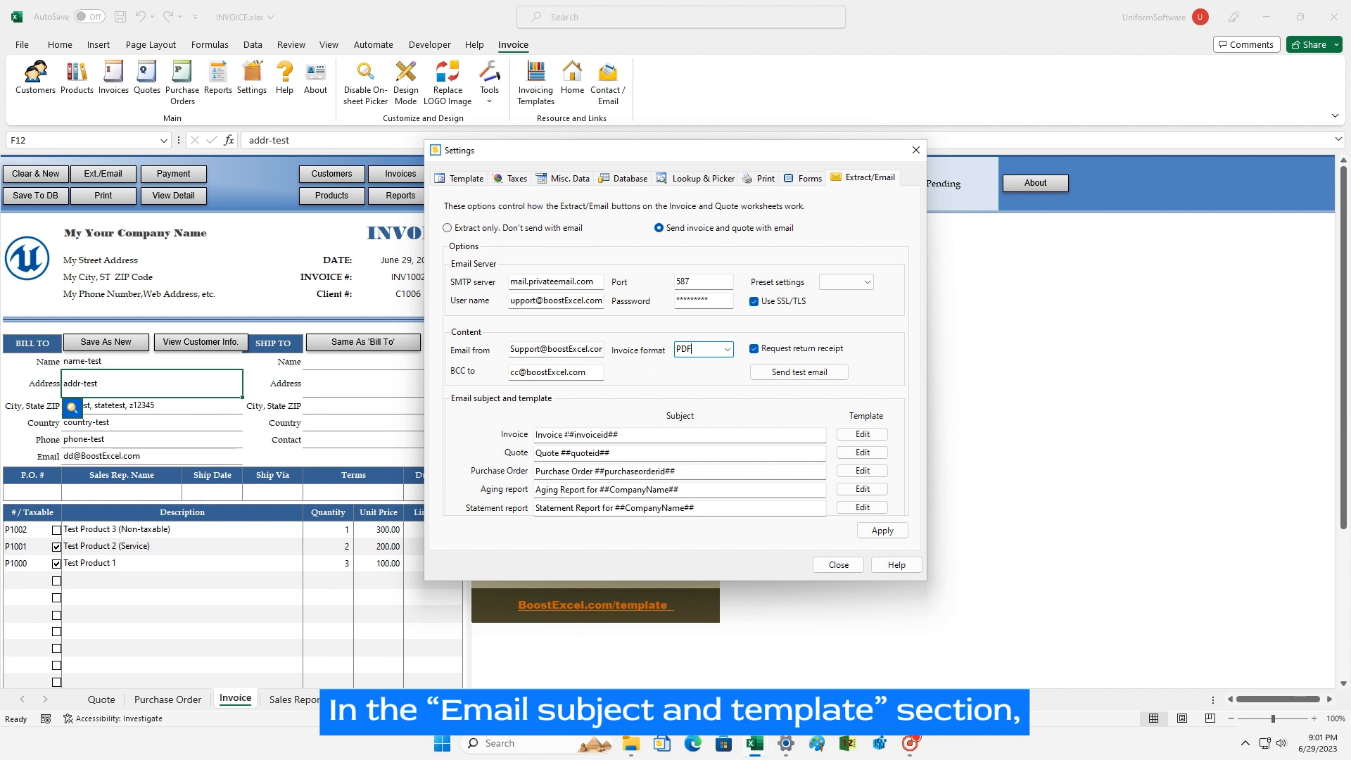
left_click_drag(565, 434, 645, 431)
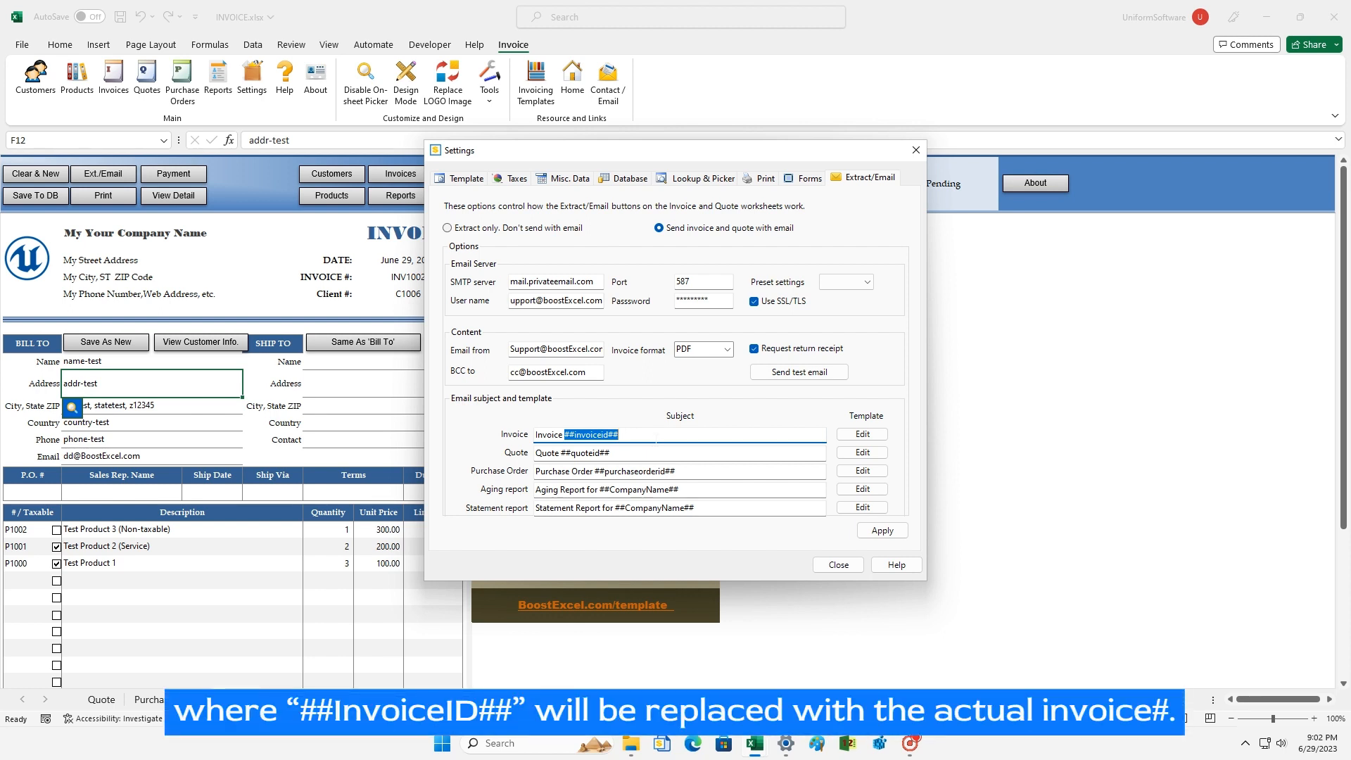
left_click(656, 436)
left_click(865, 434)
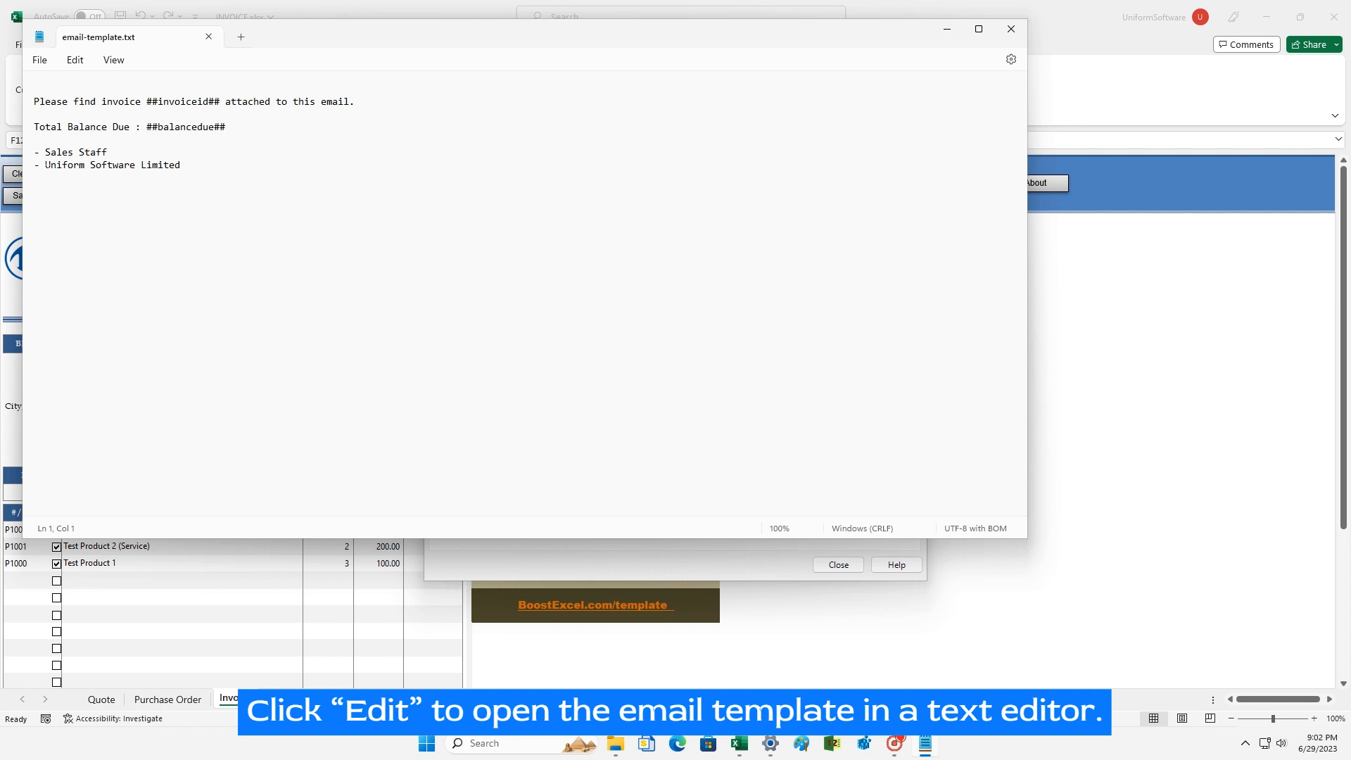
Step: Insert a 'Thanks for your business!' line in email-template.txt, save it, and close Notepad
left_click_drag(35, 165, 182, 165)
left_click(35, 127)
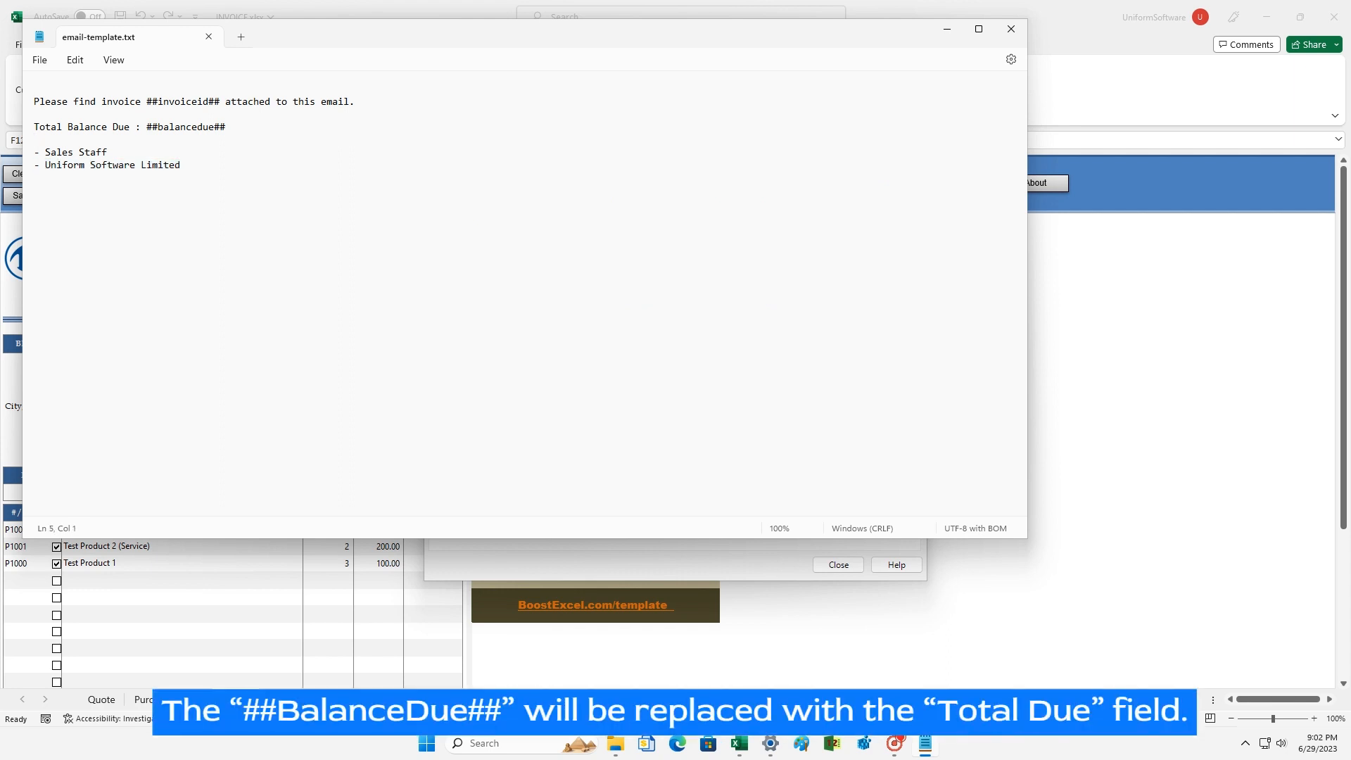
key("Return")
key("Return")
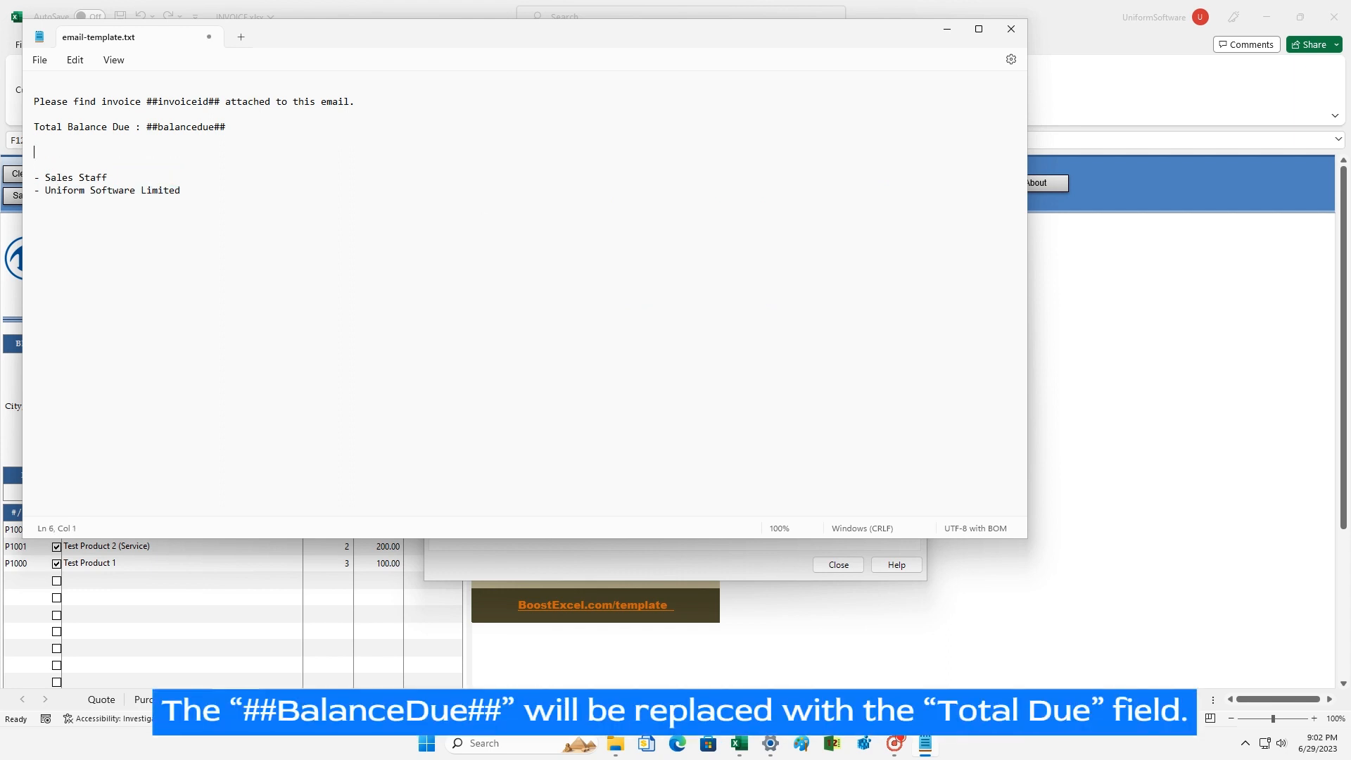
type("Tna")
type("nks for your bu")
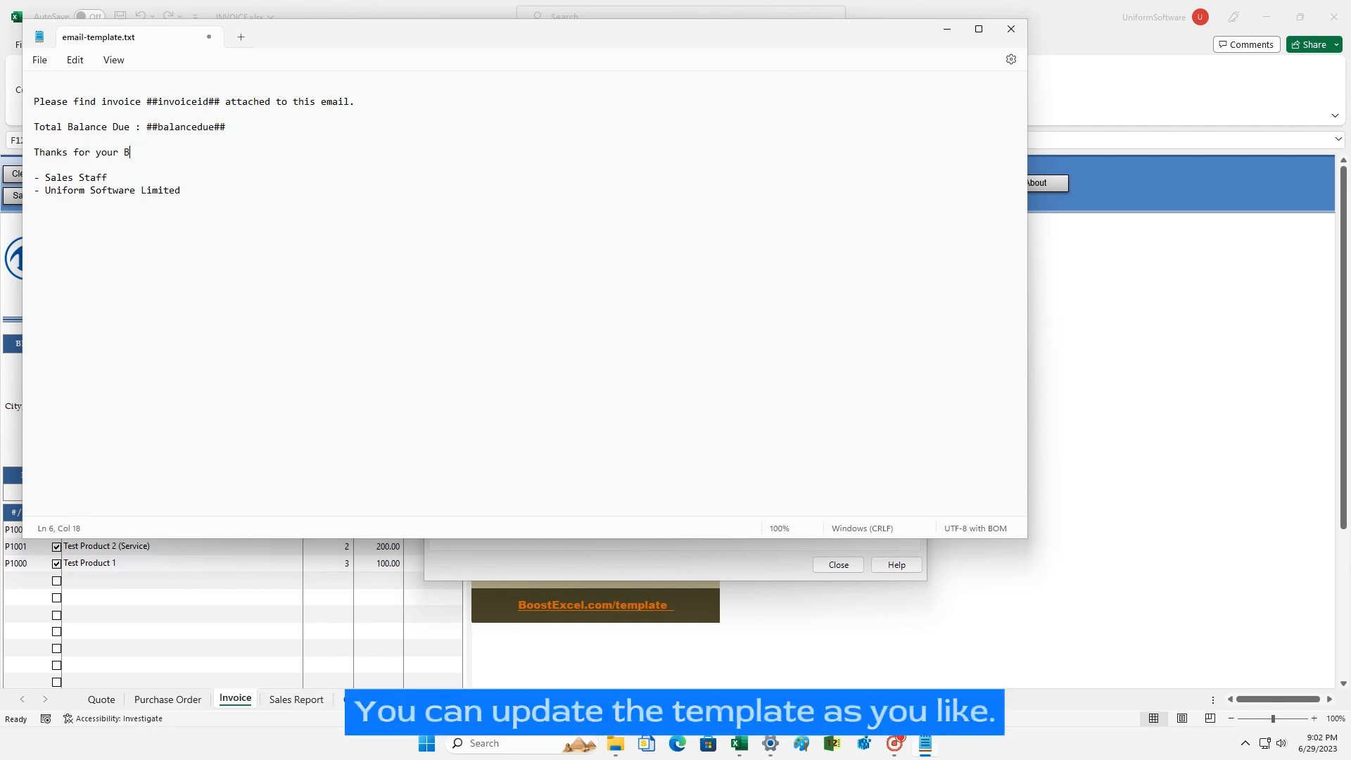
type("siness!")
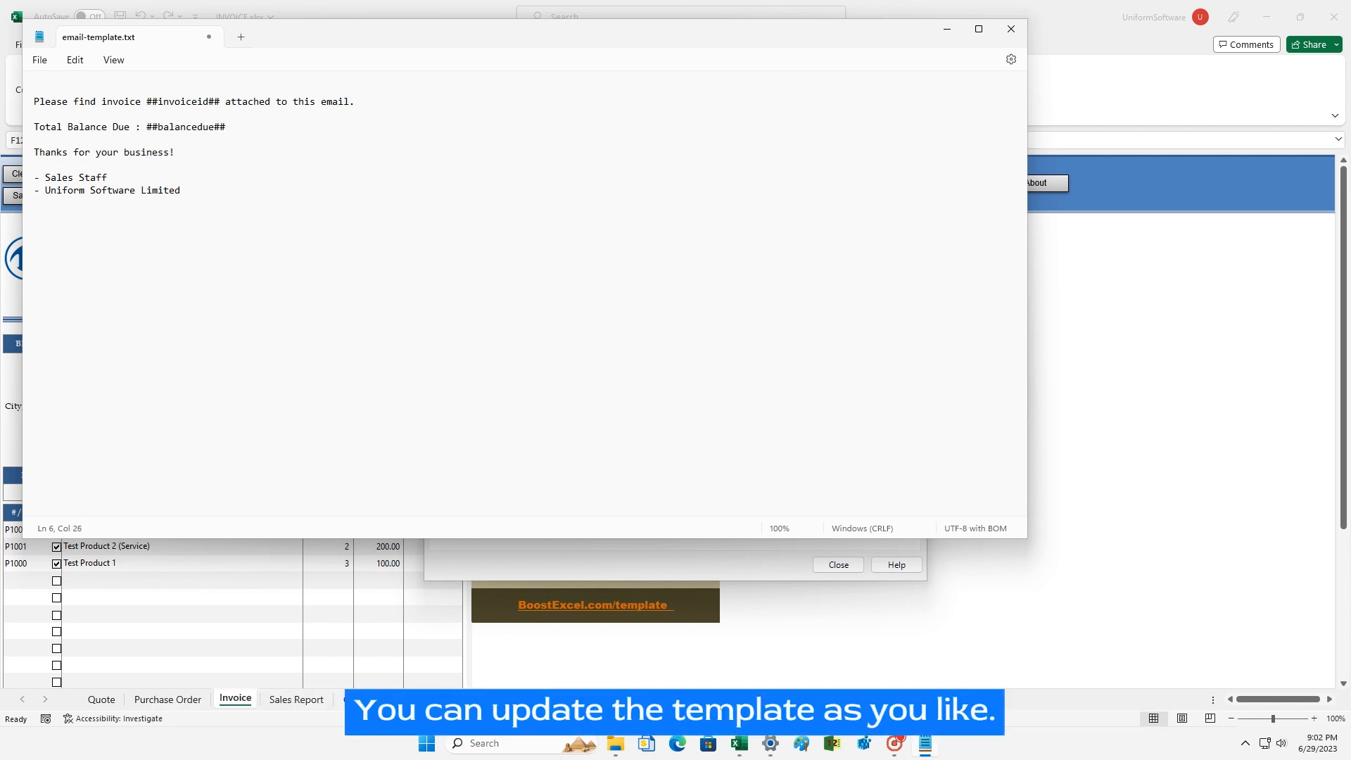
left_click(40, 61)
left_click(50, 154)
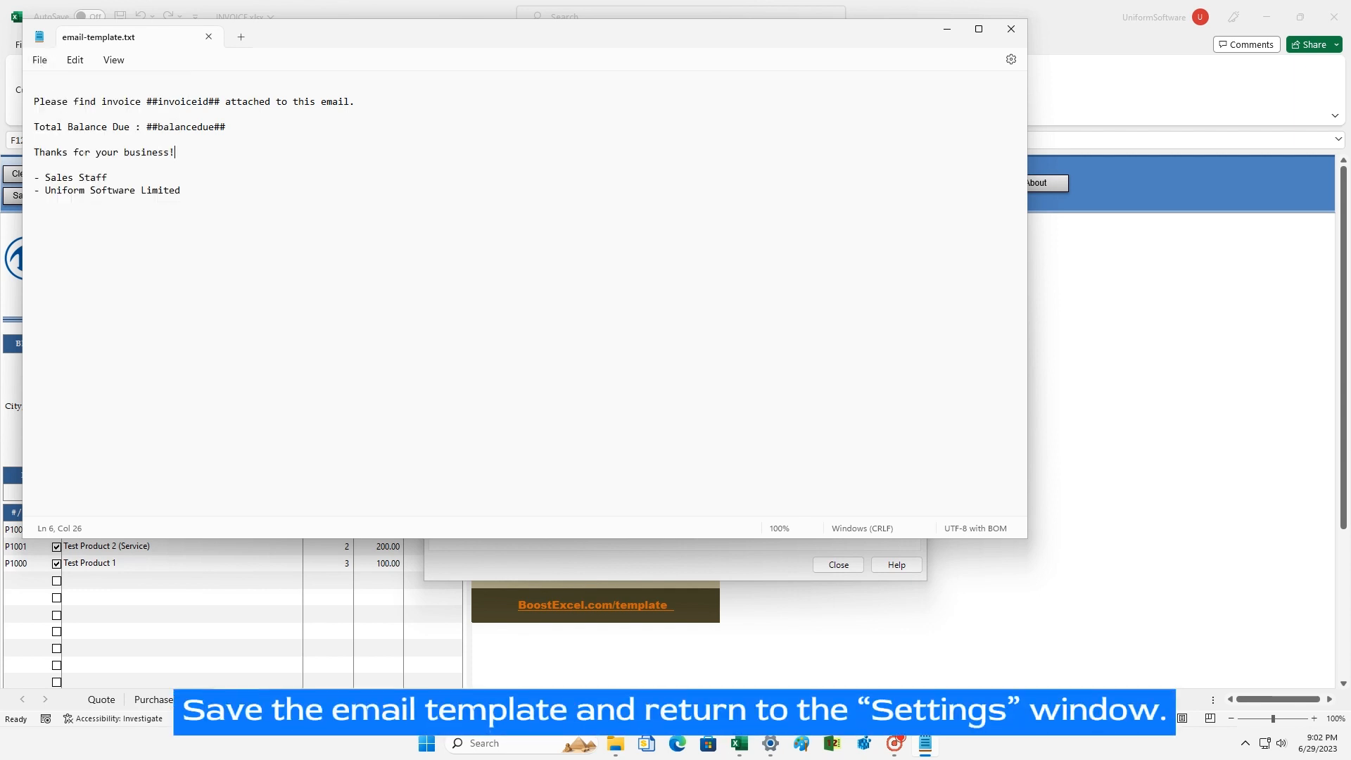
left_click(1010, 30)
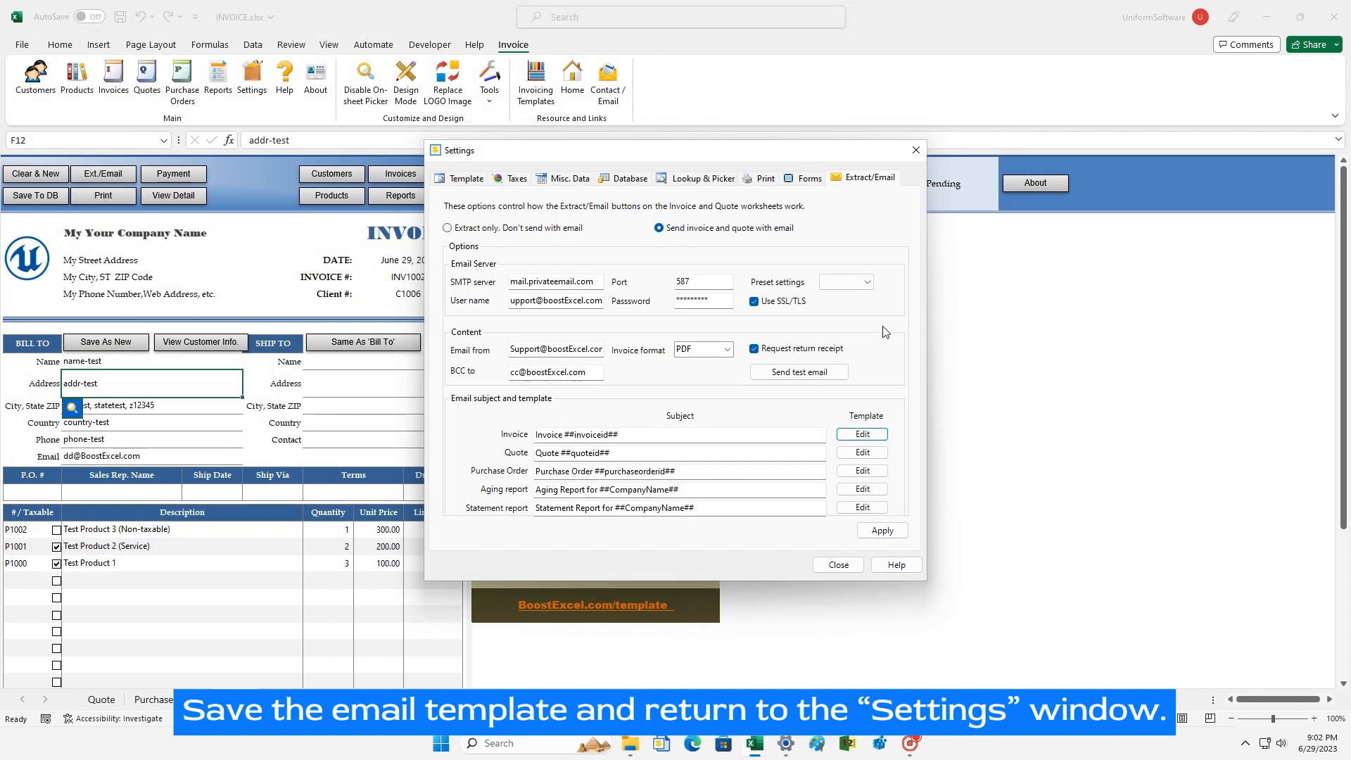
Step: Apply the email settings, confirm a successful test email to the BCC address, and close Settings
left_click(878, 533)
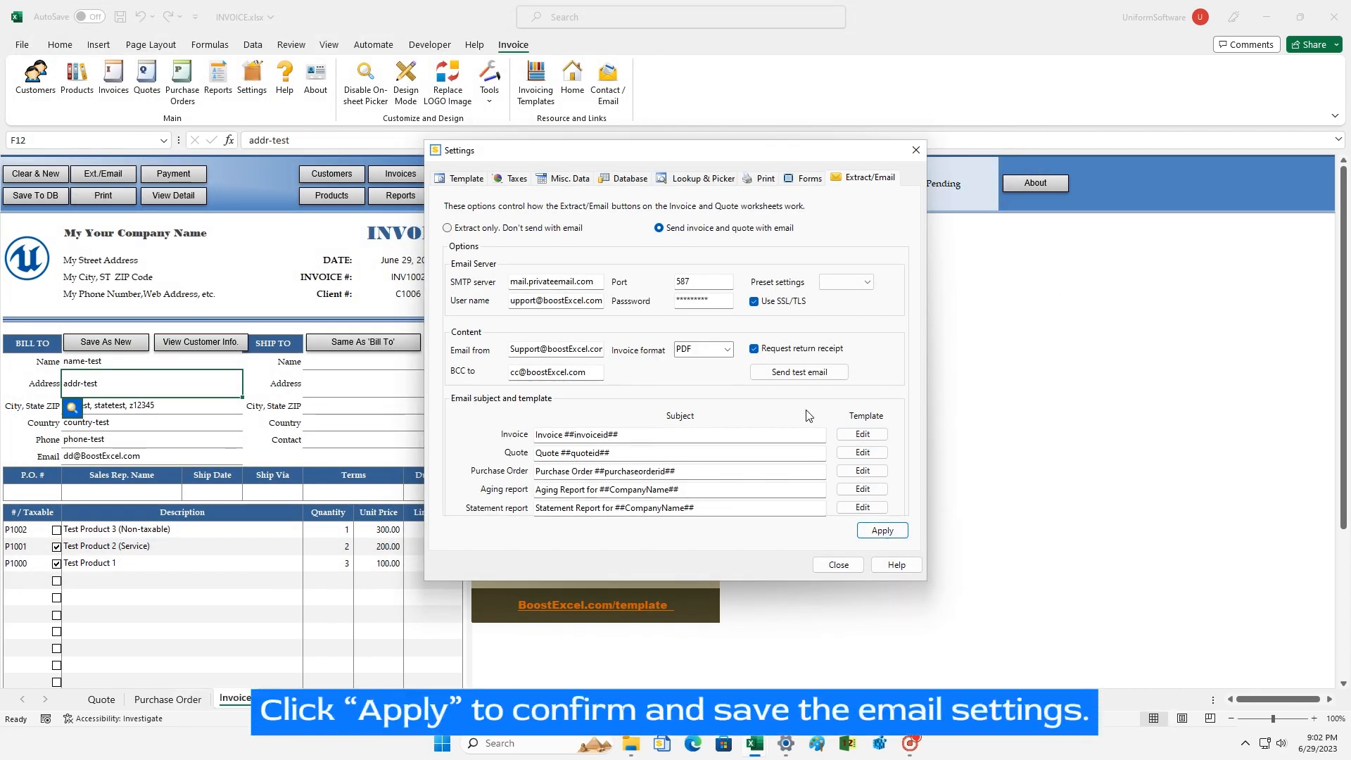
left_click(793, 379)
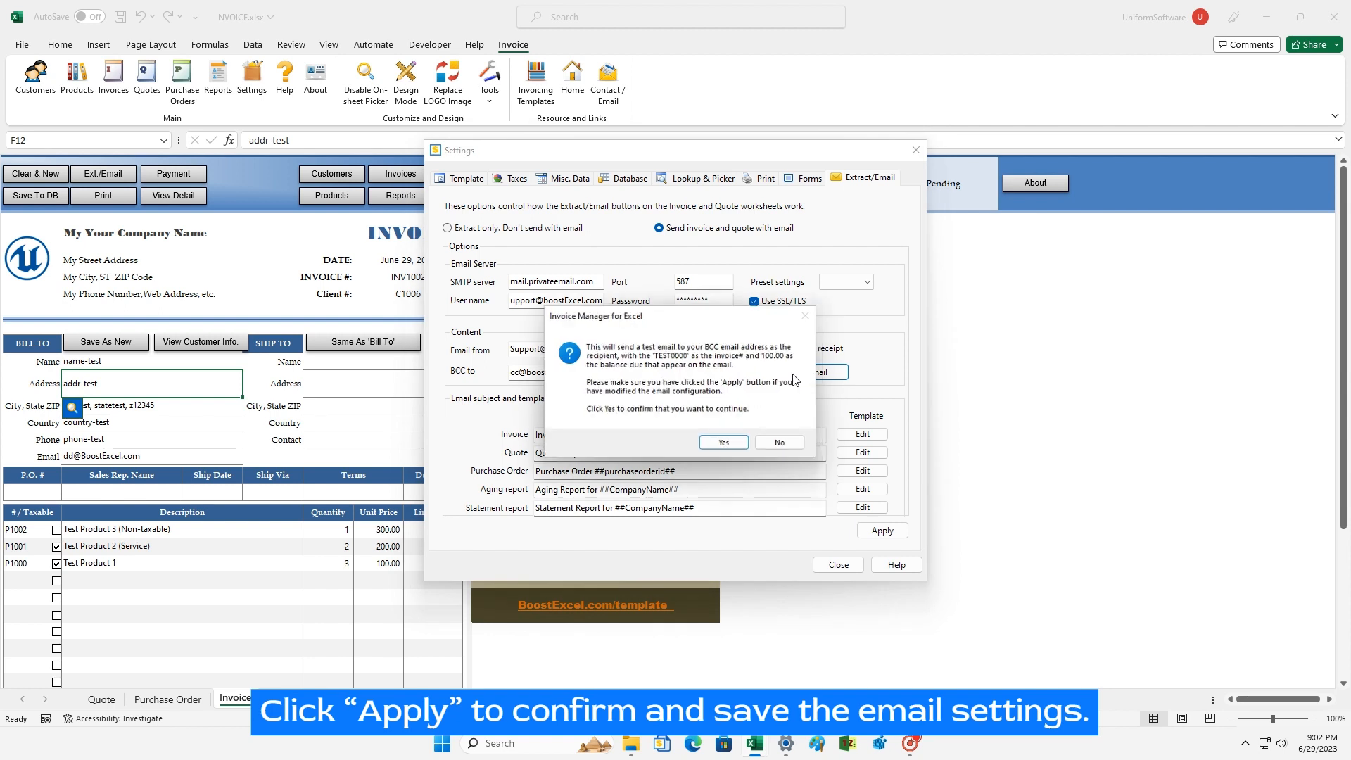
left_click(734, 449)
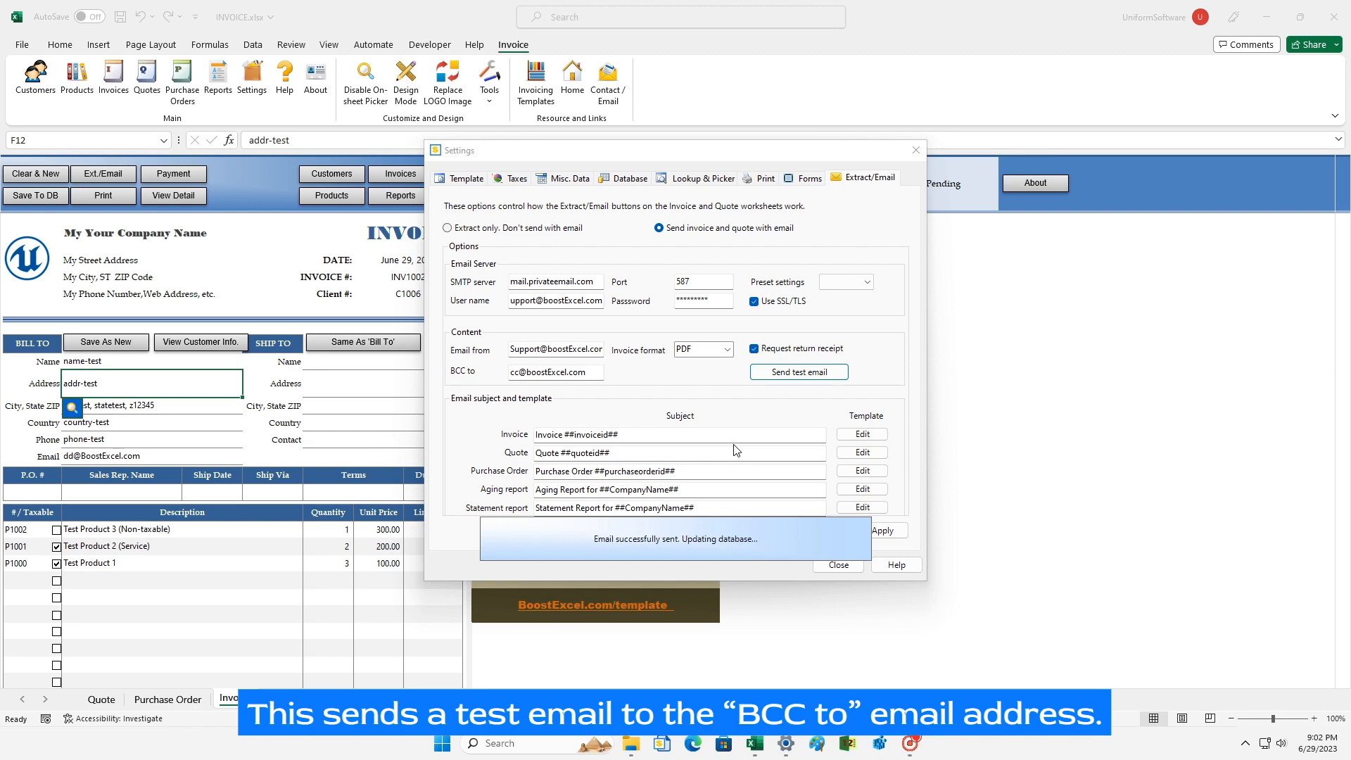
left_click(732, 420)
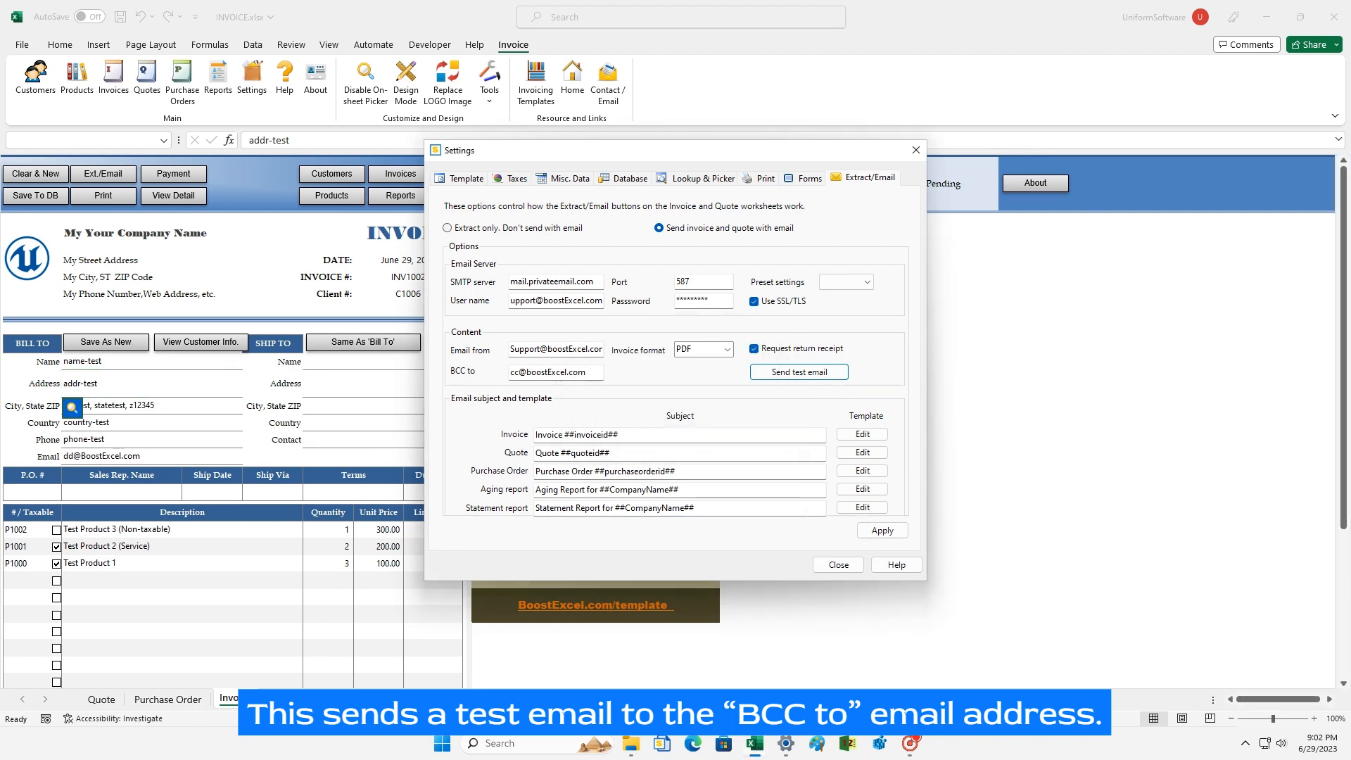
left_click(837, 564)
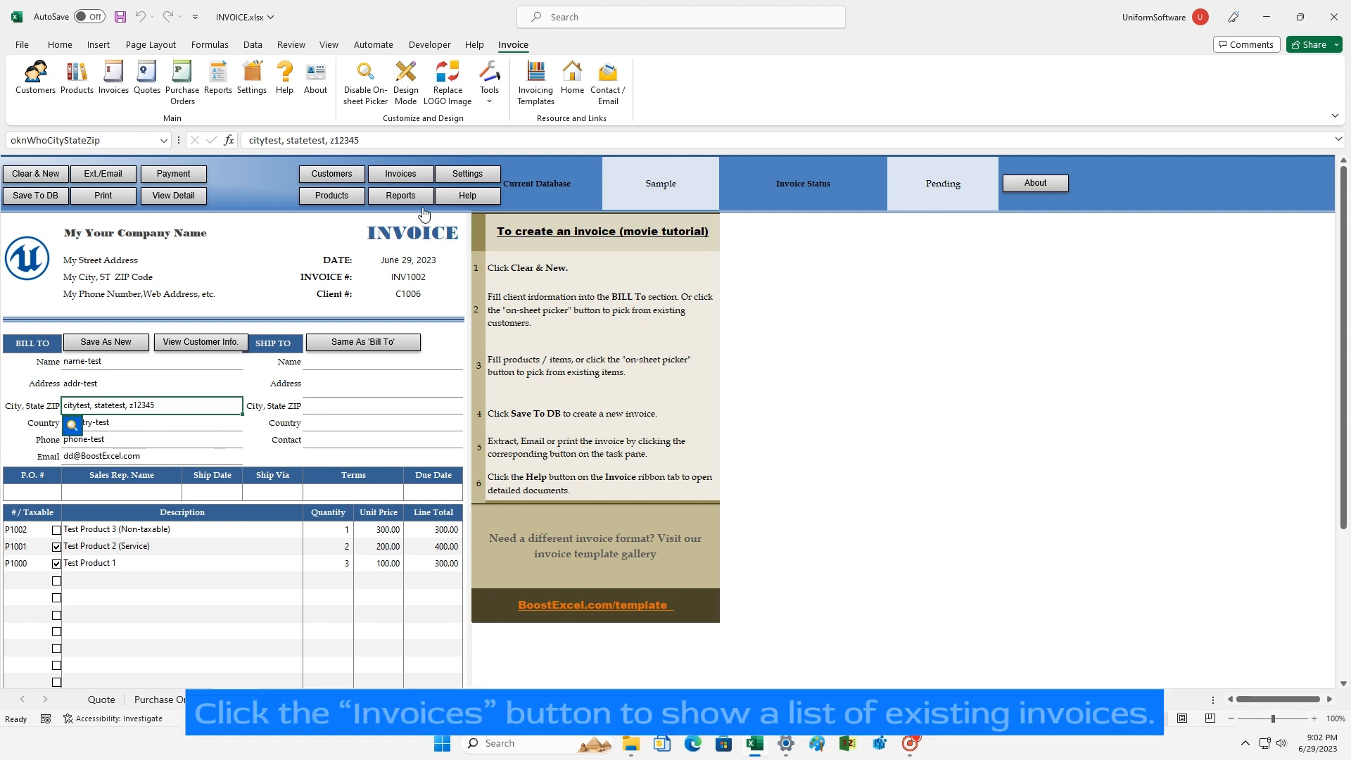
Step: Open the saved invoices list and load invoice INV1003 back onto the Invoice worksheet
left_click(399, 174)
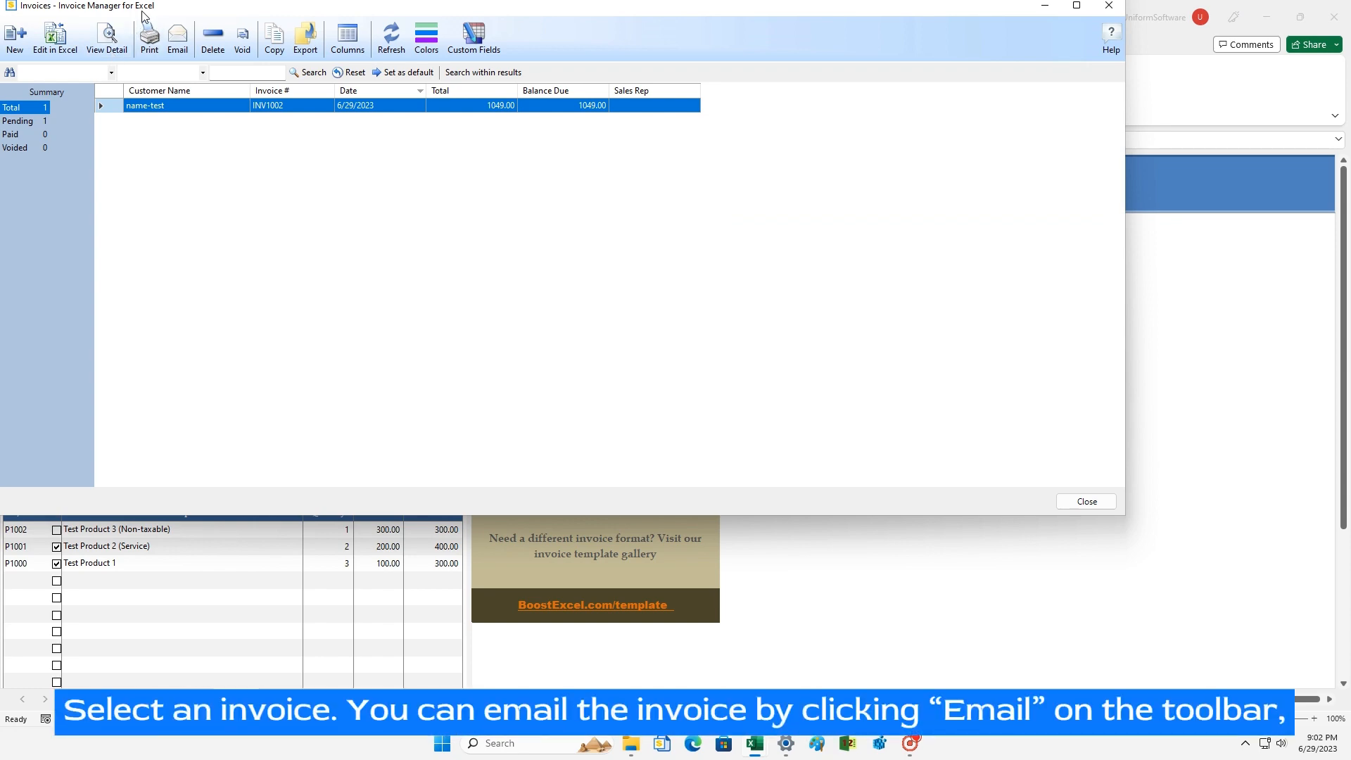
left_click_drag(143, 14, 310, 159)
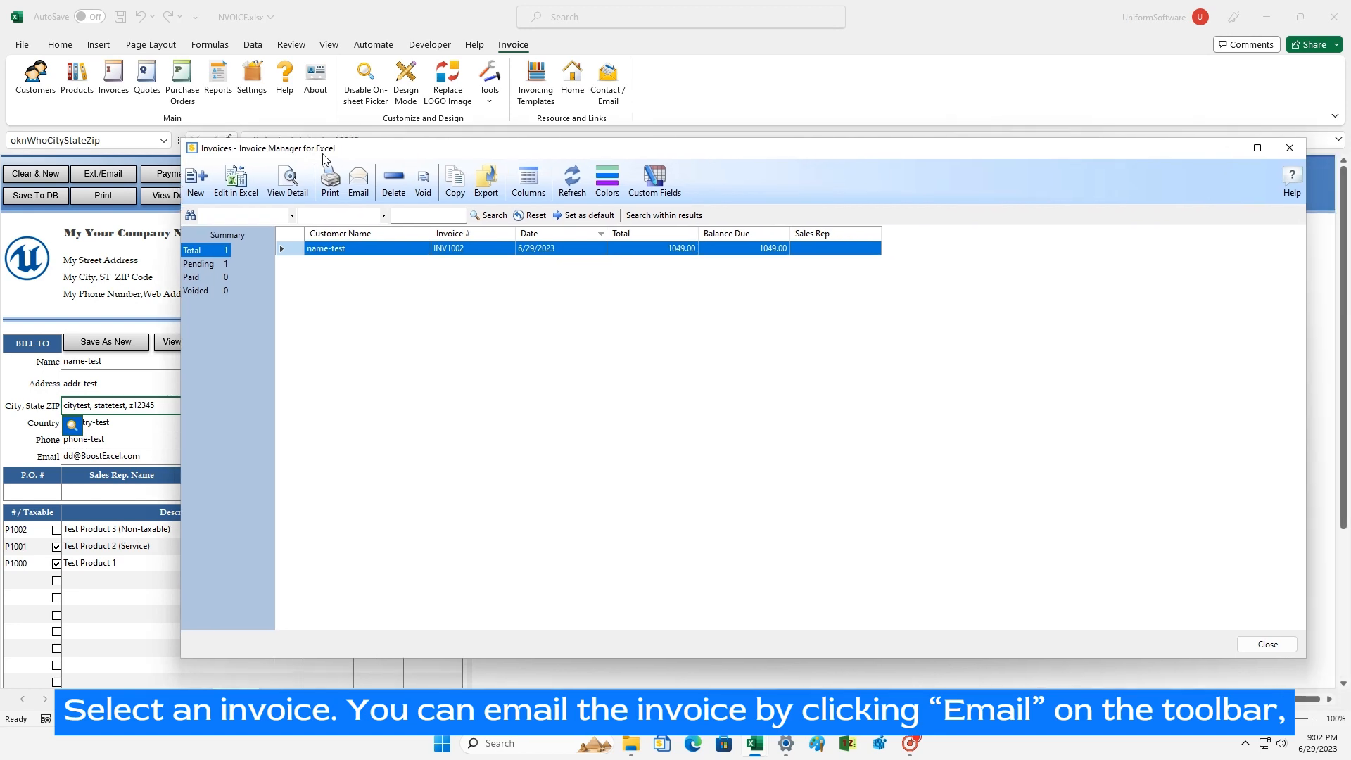
left_click(237, 185)
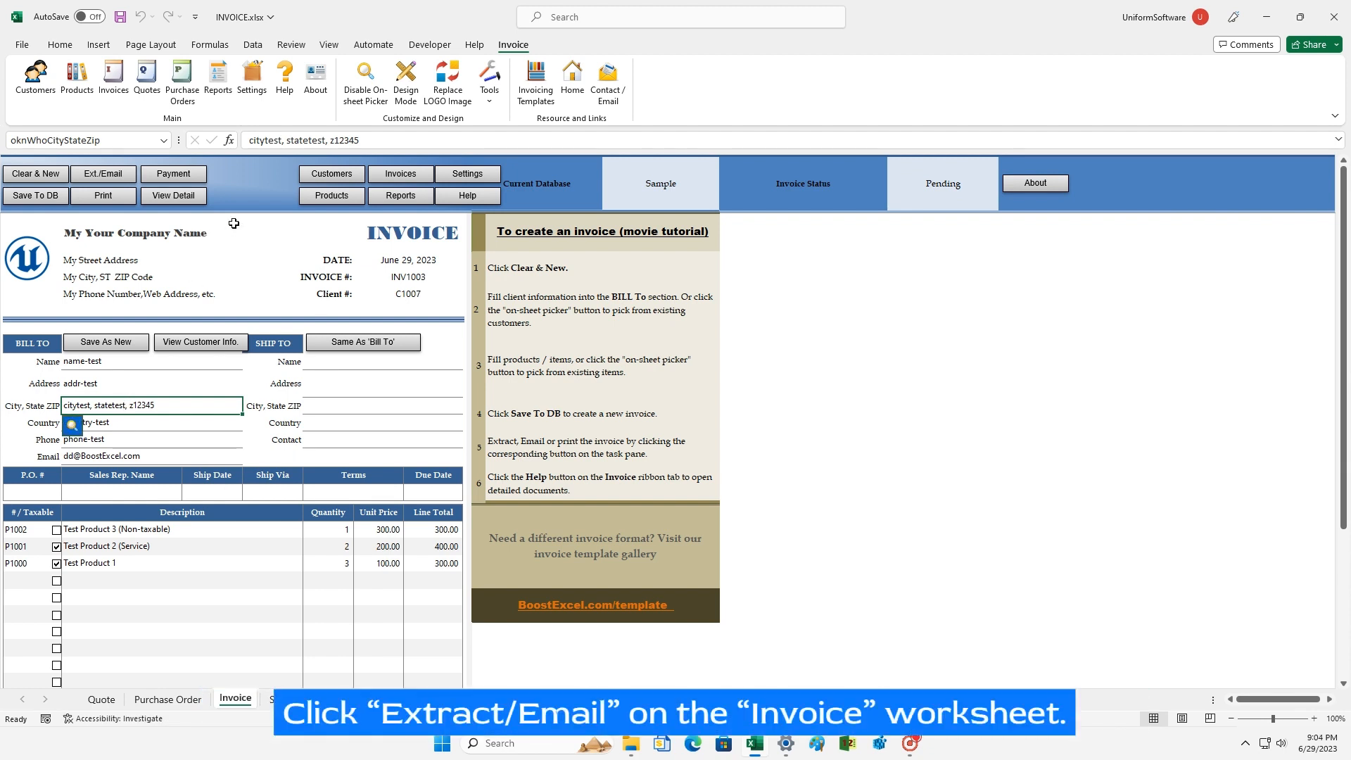
Step: Send invoice INV1003 as a PDF email using the Ext./Email button
left_click(106, 176)
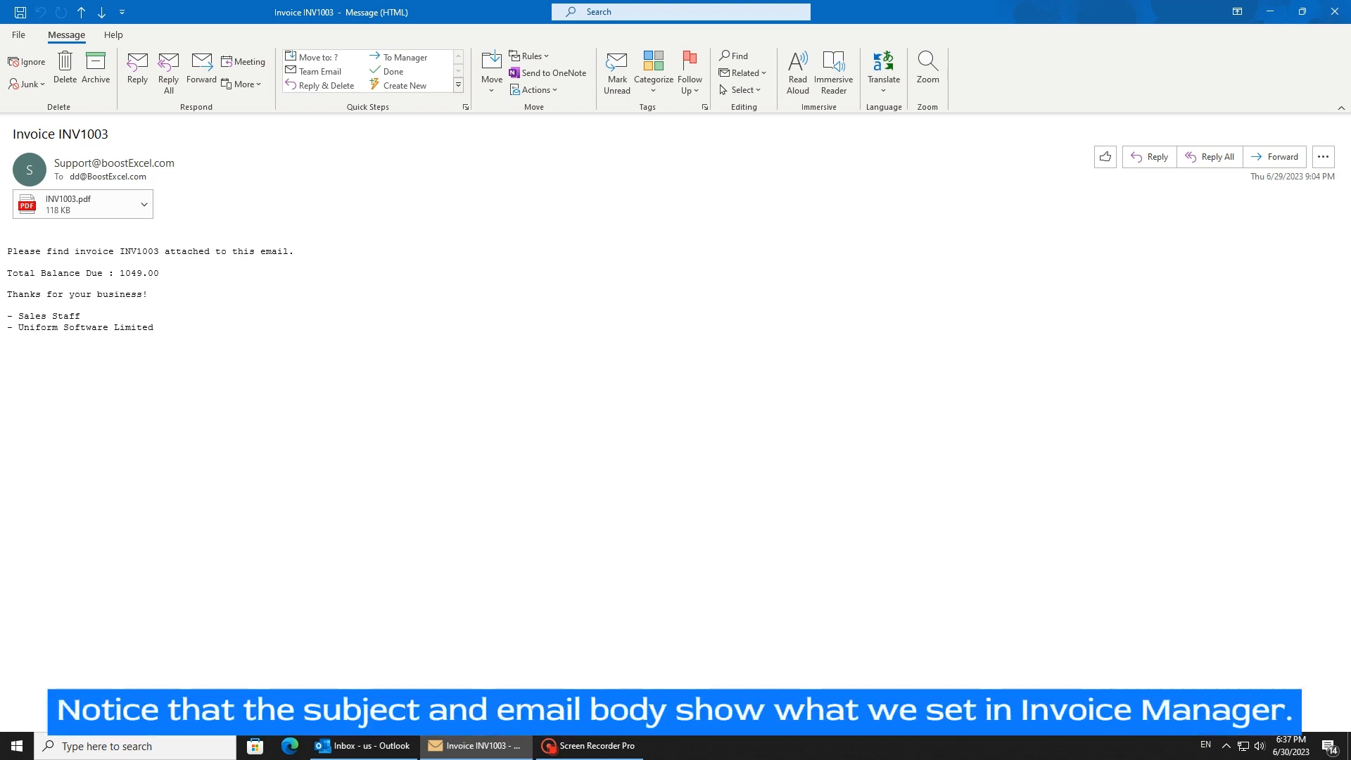
Step: Check the thank-you line in the received email, then view INV1003.pdf showing the 1,049.00 total
triple_click(38, 294)
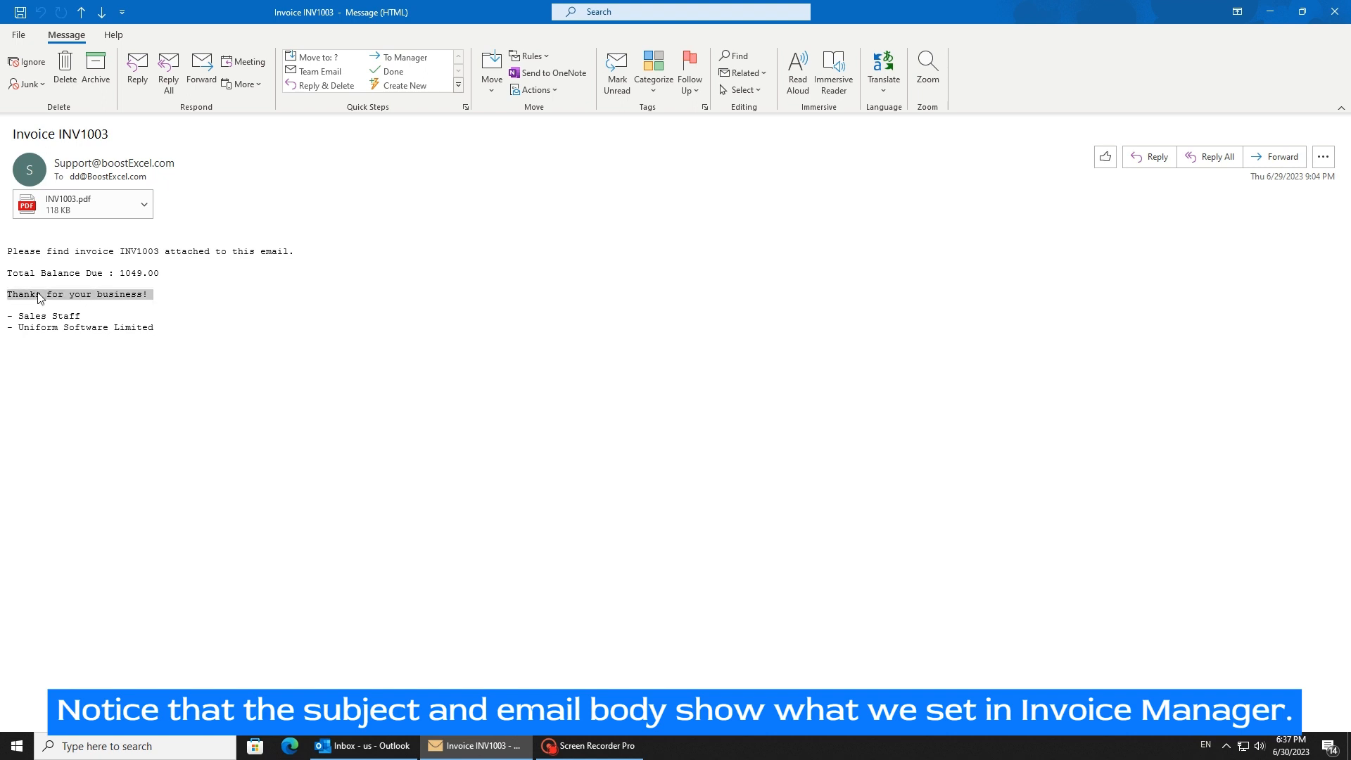
left_click(165, 301)
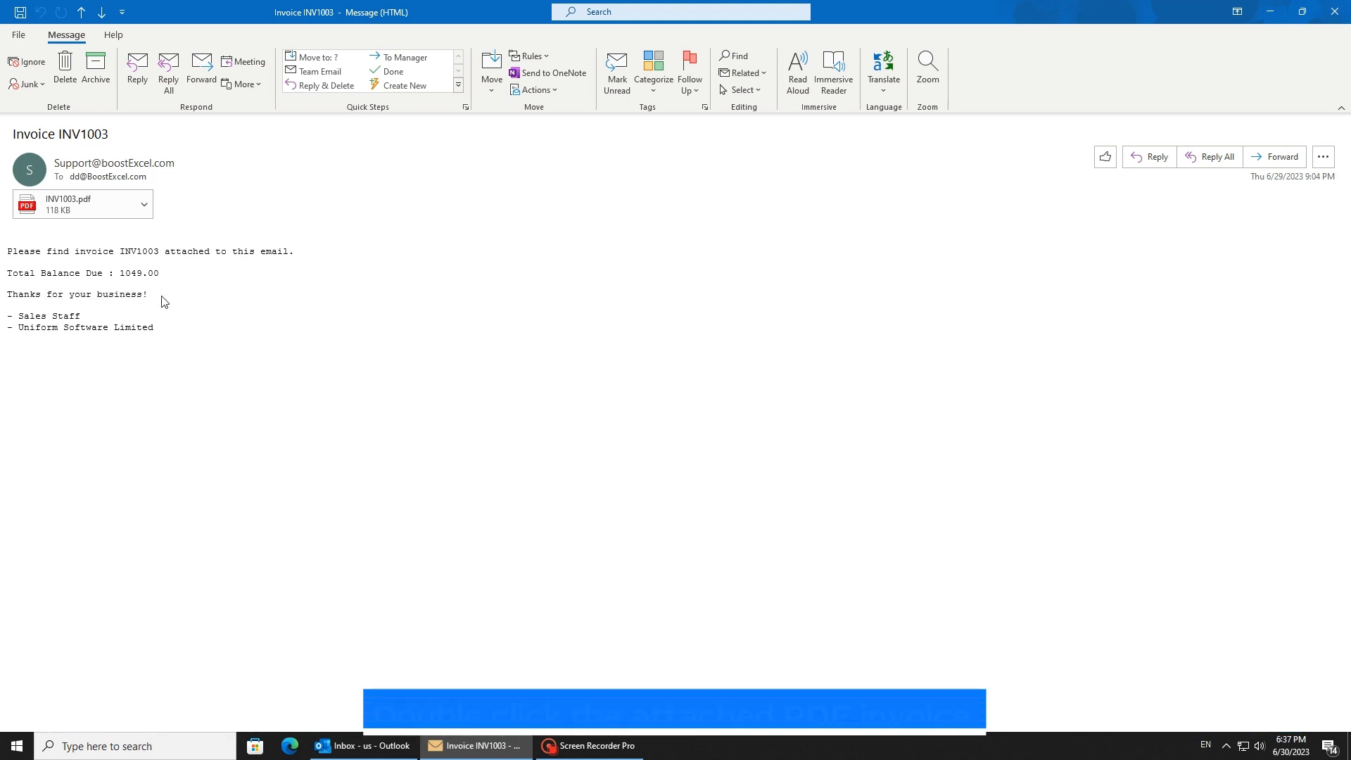
left_click(89, 213)
double_click(88, 212)
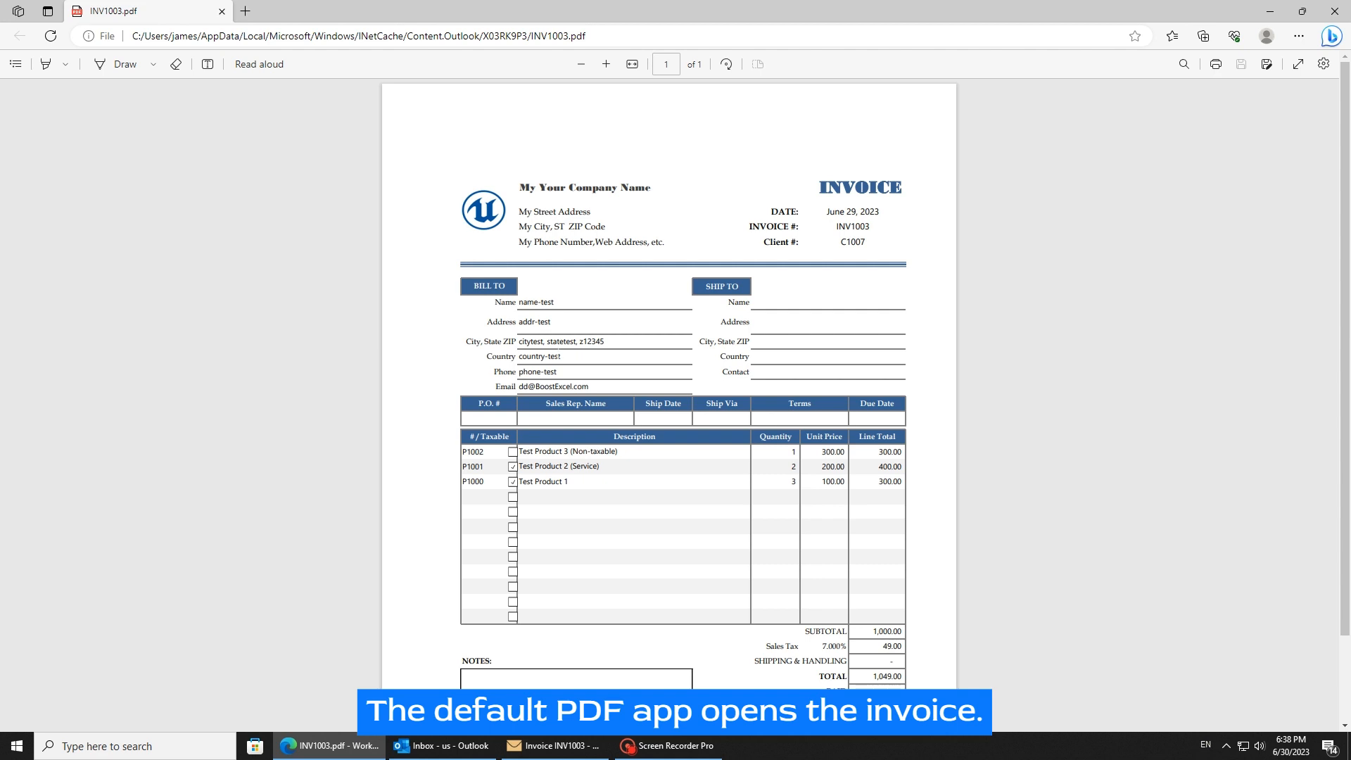
scroll(668, 400, "down", 2)
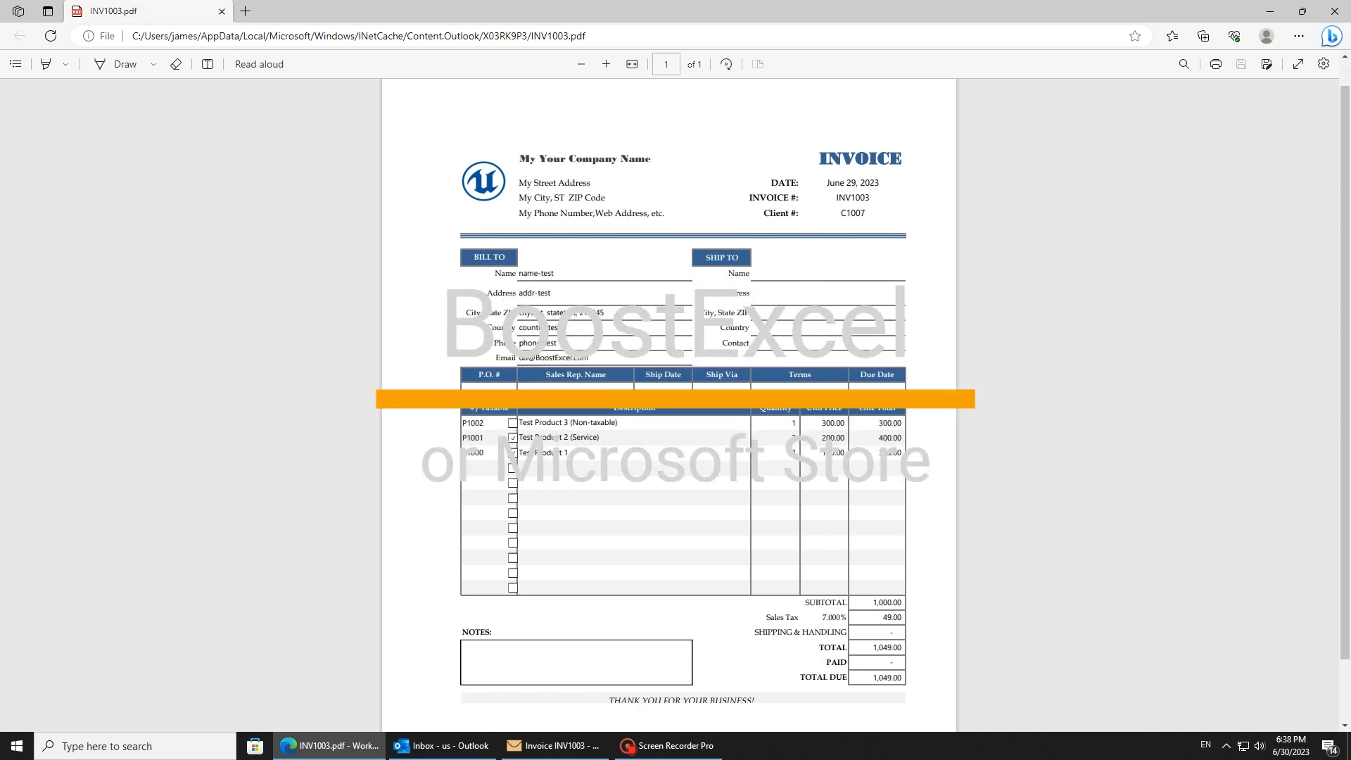
scroll(668, 401, "up", 2)
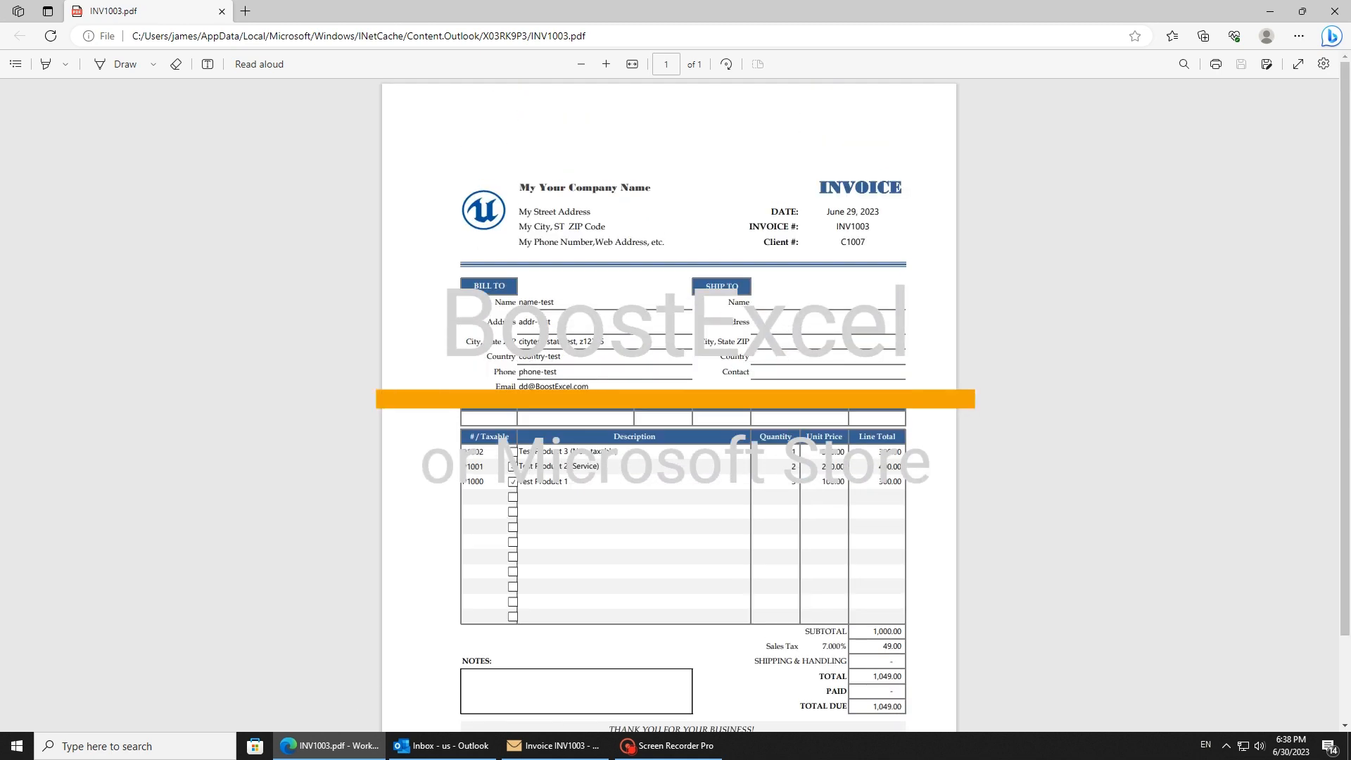